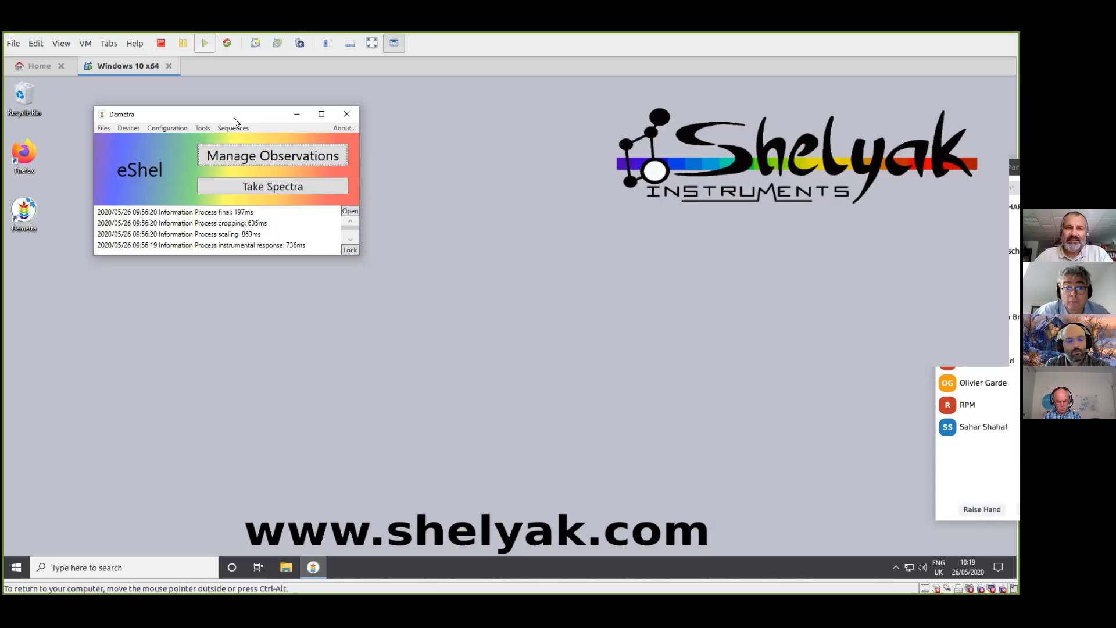
pyautogui.moveTo(234, 120); pyautogui.dragTo(241, 135)
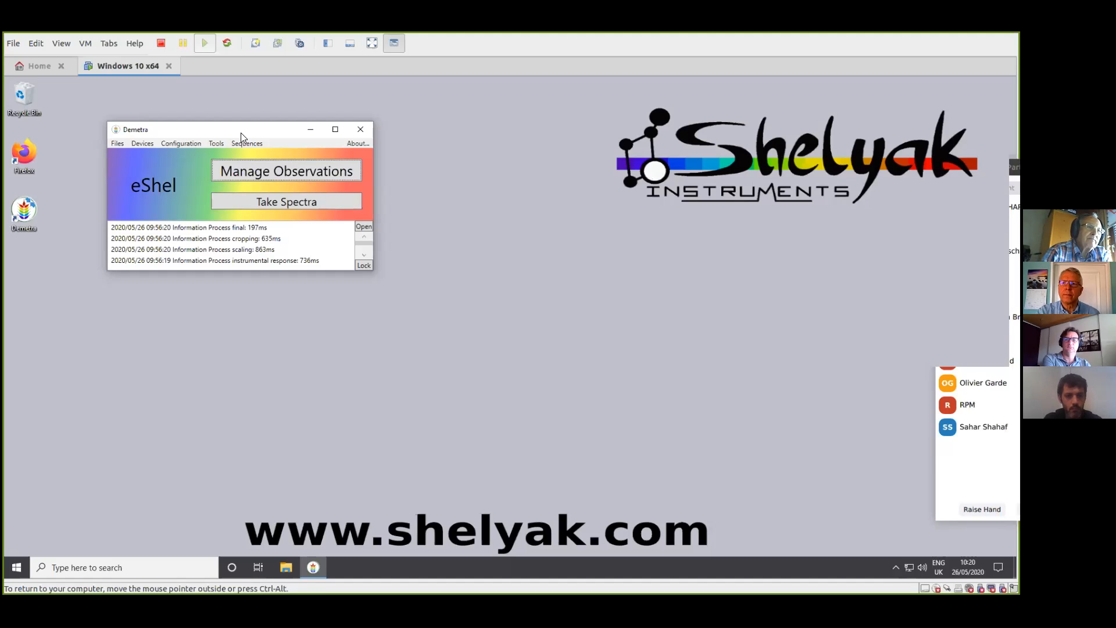
pyautogui.moveTo(223, 134); pyautogui.dragTo(171, 110)
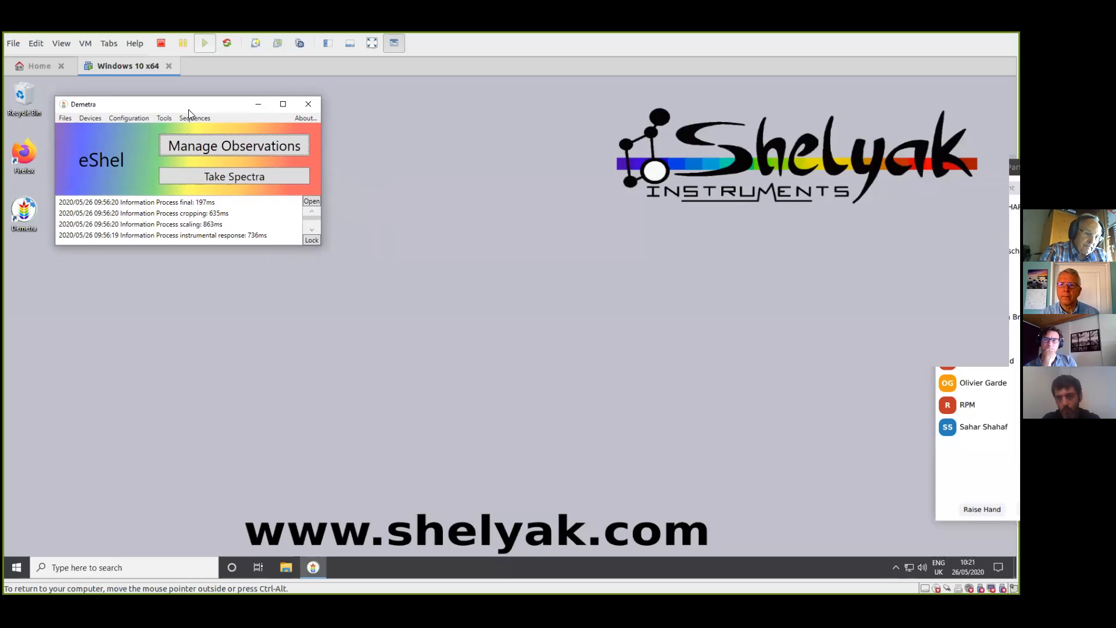
pyautogui.moveTo(188, 113)
pyautogui.mouseDown()
pyautogui.moveTo(258, 159)
pyautogui.moveTo(231, 143)
pyautogui.moveTo(219, 114)
pyautogui.moveTo(178, 102)
pyautogui.mouseUp()
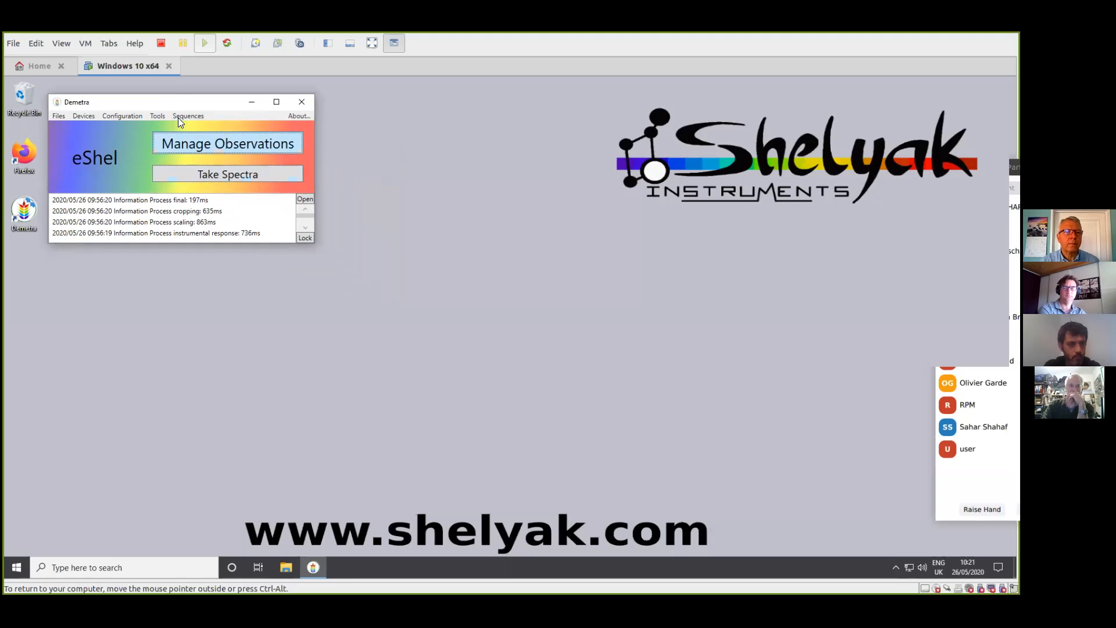
pyautogui.moveTo(205, 105); pyautogui.dragTo(212, 121)
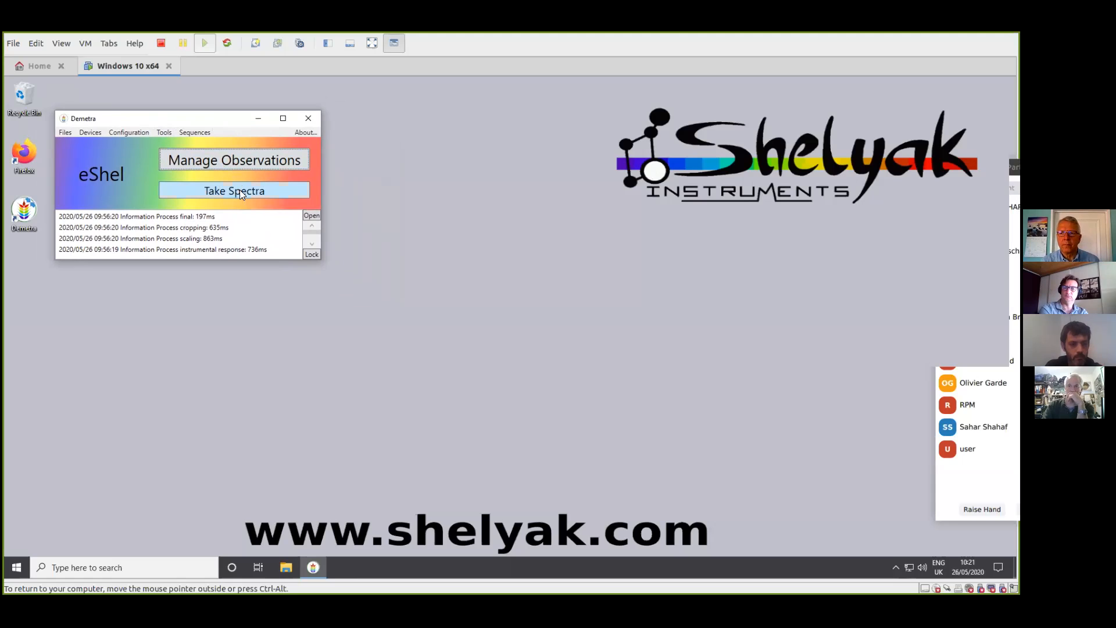
# Open the observation manager, and view the spectra acquisition window before closing it.
pyautogui.click(227, 162)
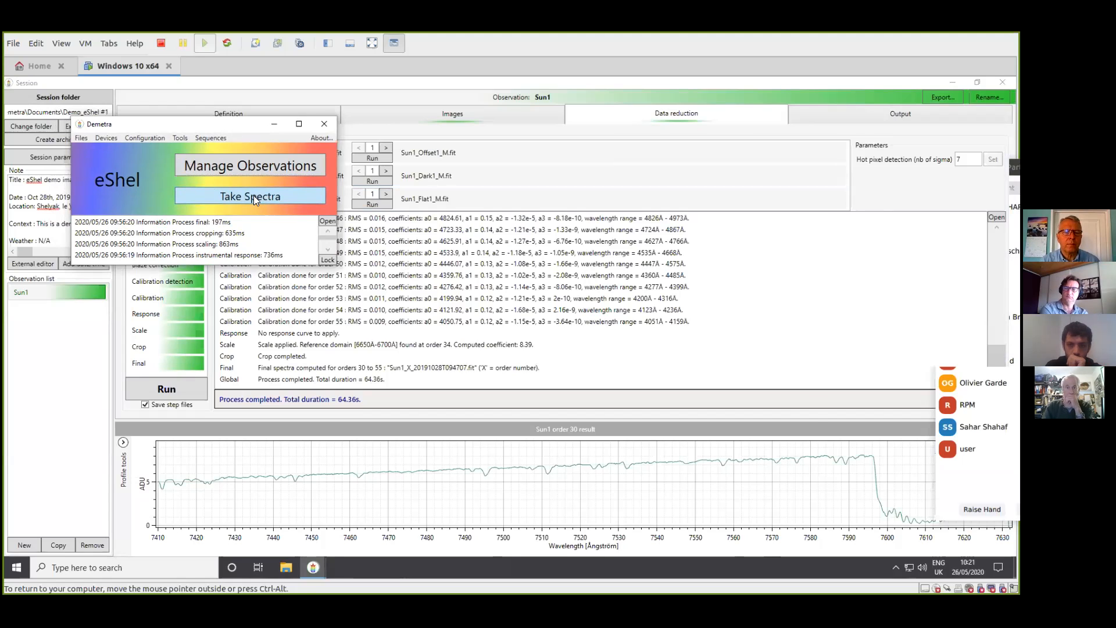
pyautogui.click(253, 195)
pyautogui.moveTo(405, 152); pyautogui.dragTo(389, 161)
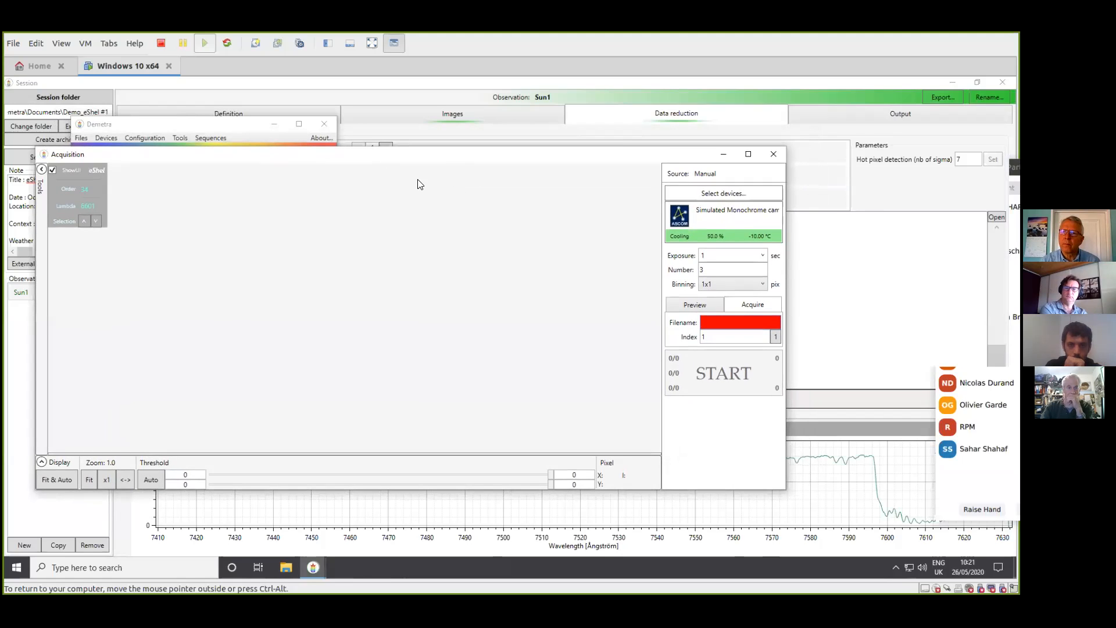
pyautogui.moveTo(429, 154); pyautogui.dragTo(410, 116)
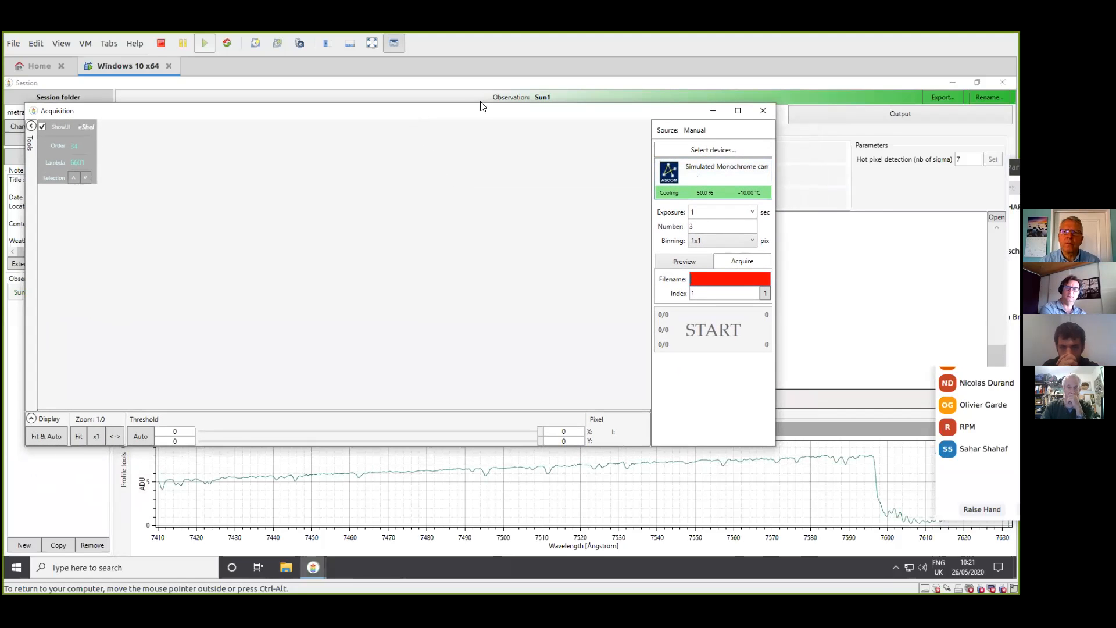
pyautogui.moveTo(481, 112); pyautogui.dragTo(516, 197)
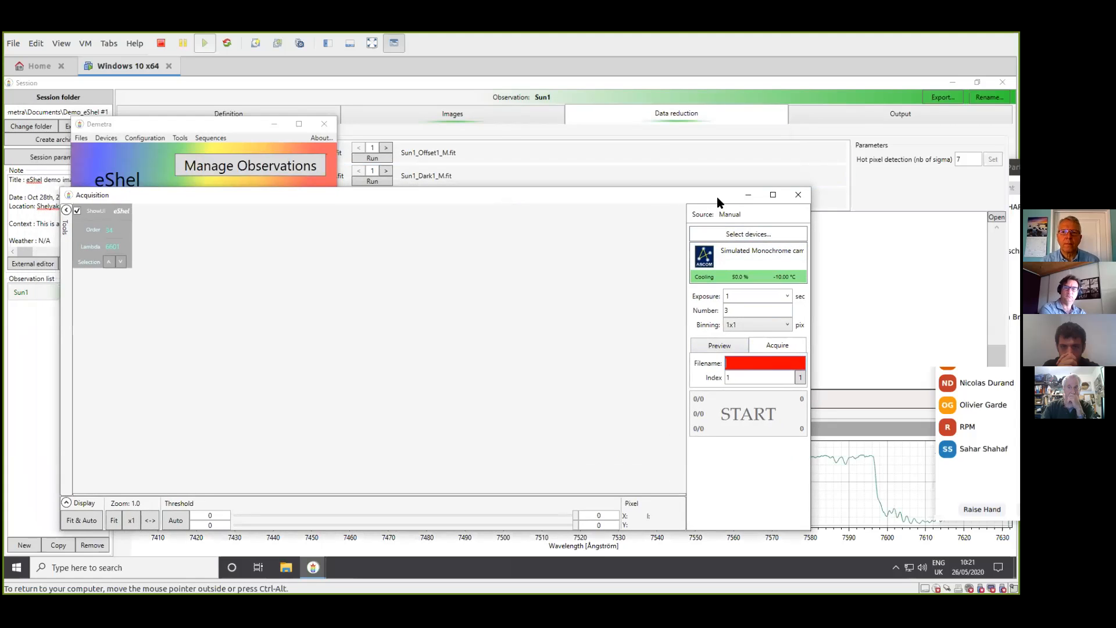
pyautogui.moveTo(664, 197); pyautogui.dragTo(735, 157)
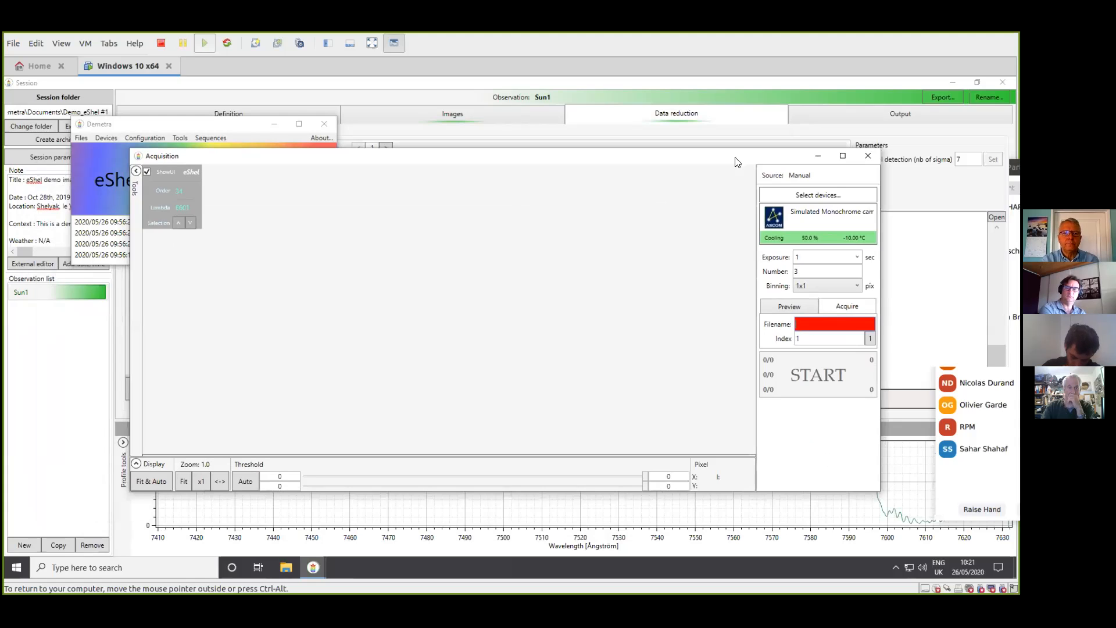
pyautogui.click(864, 157)
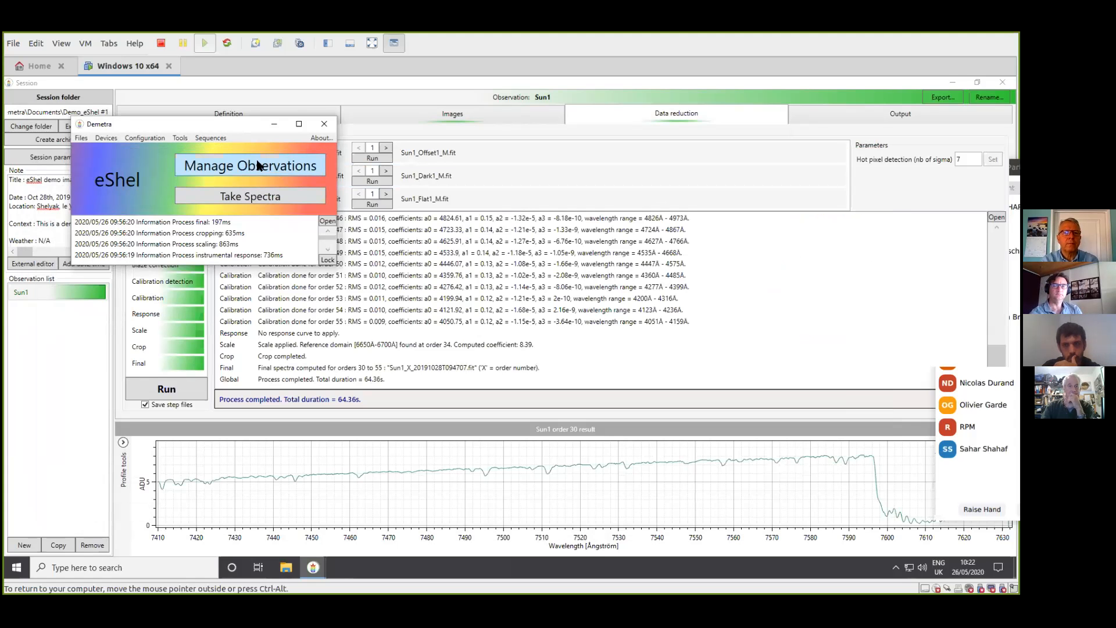
# Bring the observation manager forward and review the object and context definition of observation Sun1.
pyautogui.click(259, 167)
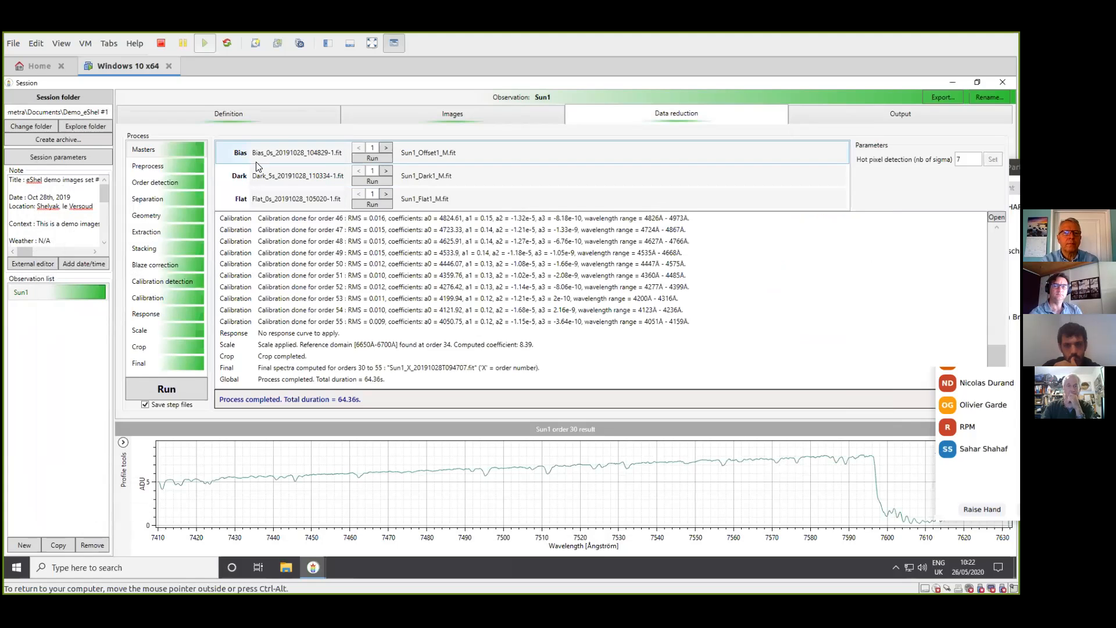
pyautogui.click(57, 290)
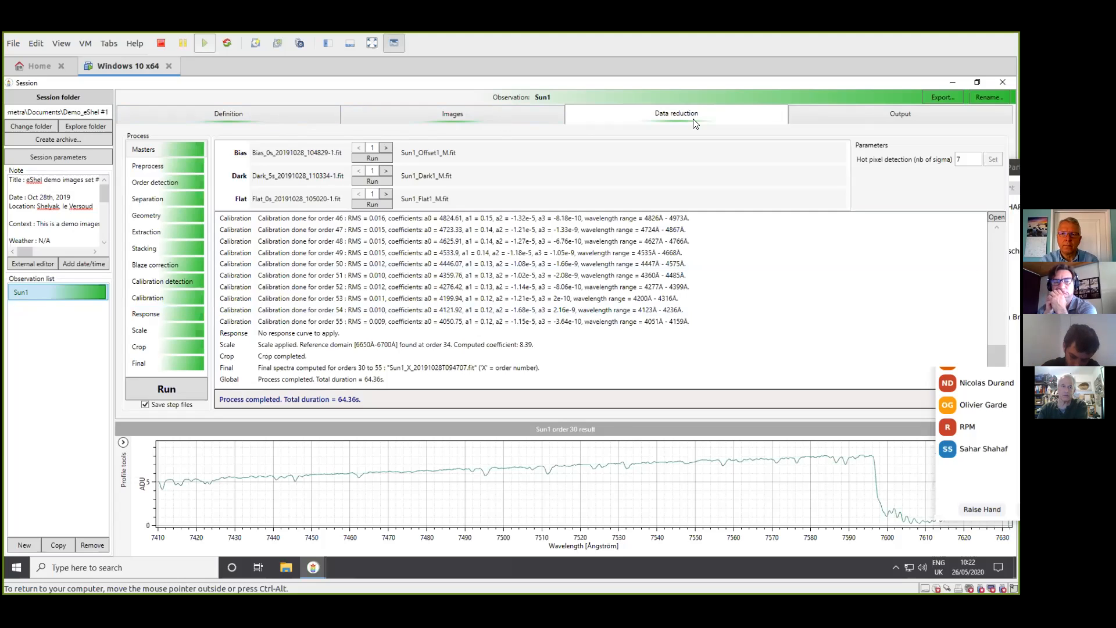
pyautogui.click(262, 116)
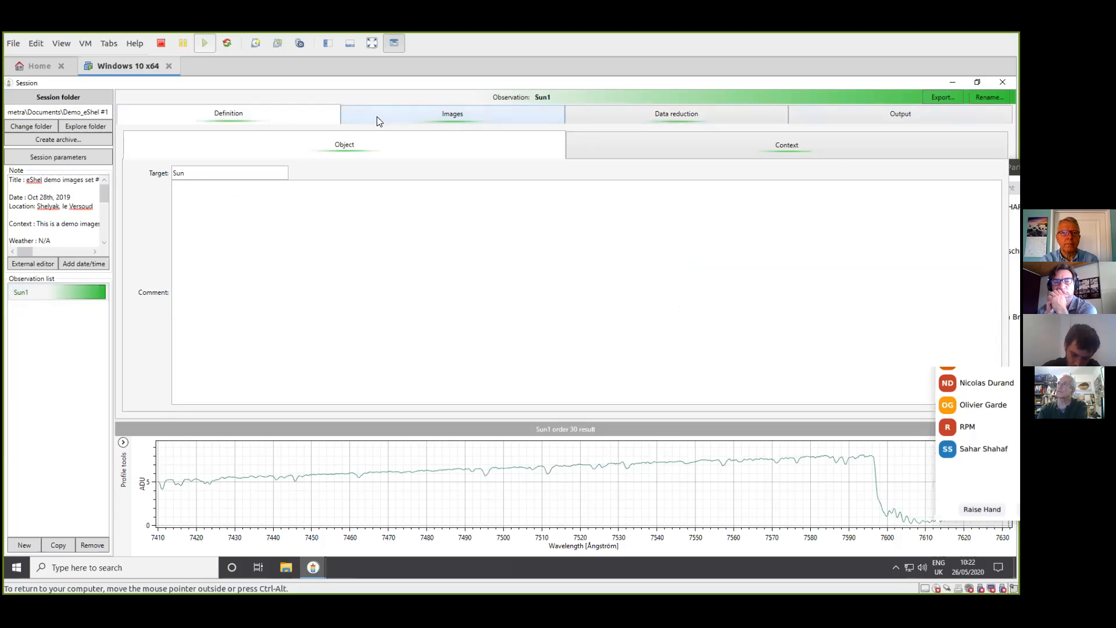
pyautogui.click(378, 118)
pyautogui.click(262, 115)
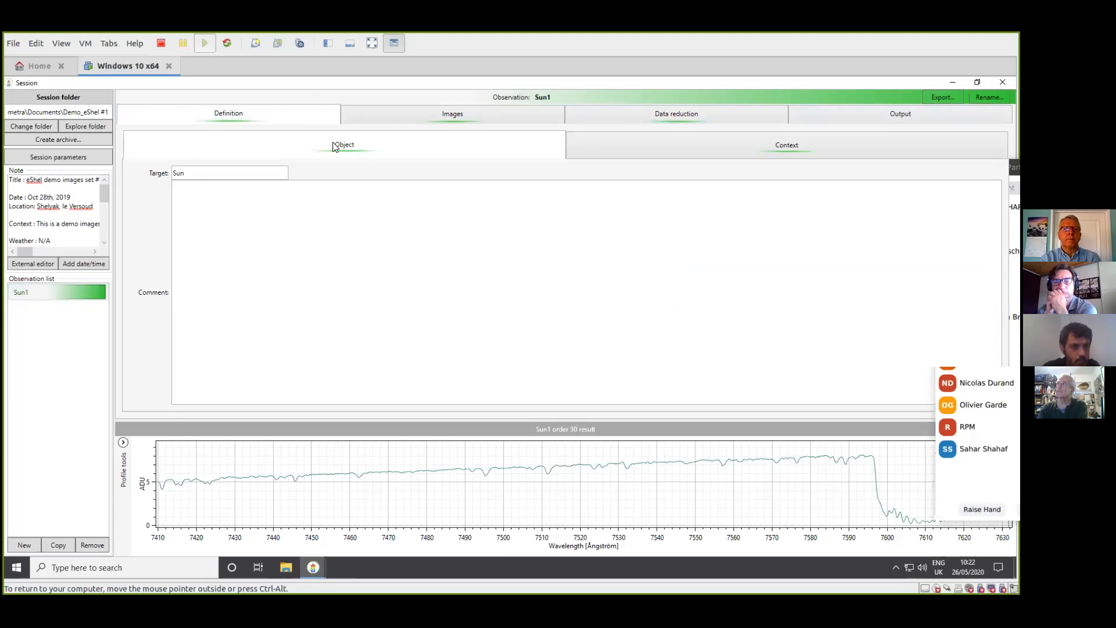
pyautogui.click(614, 148)
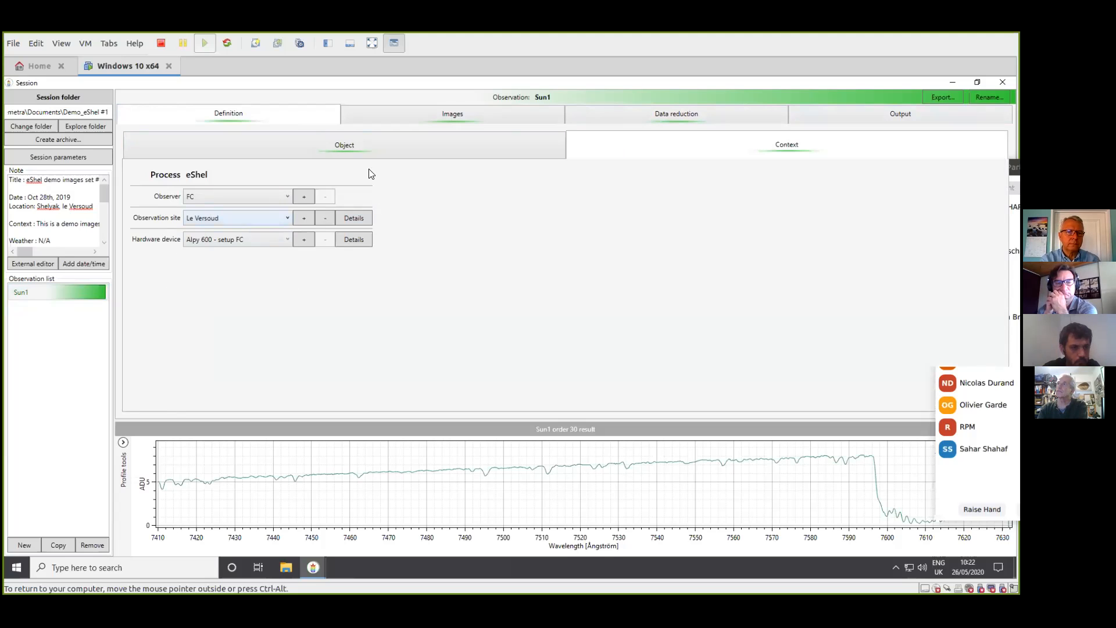
# Review the image files in Sun1's Object, Bias, Dark, Flat and Calibration baskets, ending on the Object basket.
pyautogui.click(425, 116)
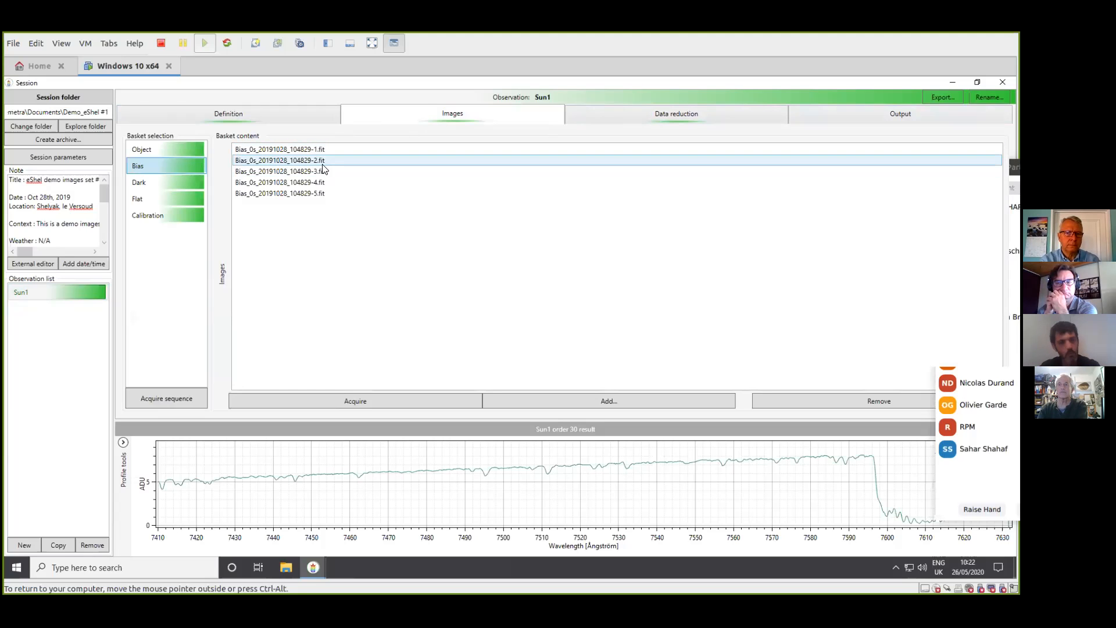
pyautogui.click(156, 151)
pyautogui.click(166, 166)
pyautogui.click(159, 181)
pyautogui.click(159, 197)
pyautogui.click(158, 213)
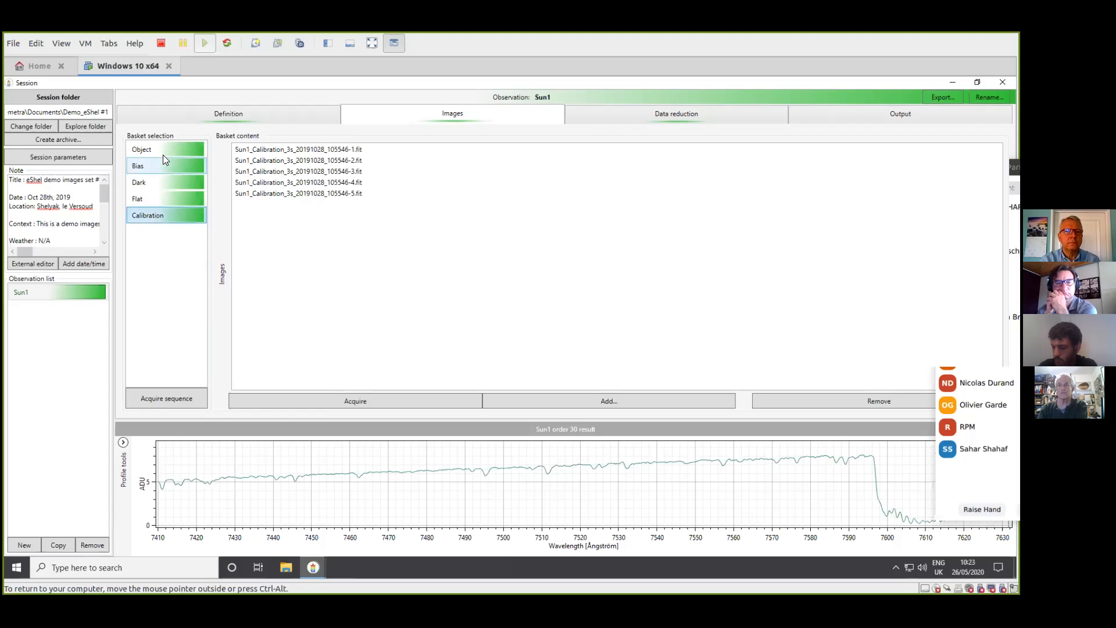
pyautogui.click(176, 150)
pyautogui.click(174, 166)
pyautogui.click(179, 185)
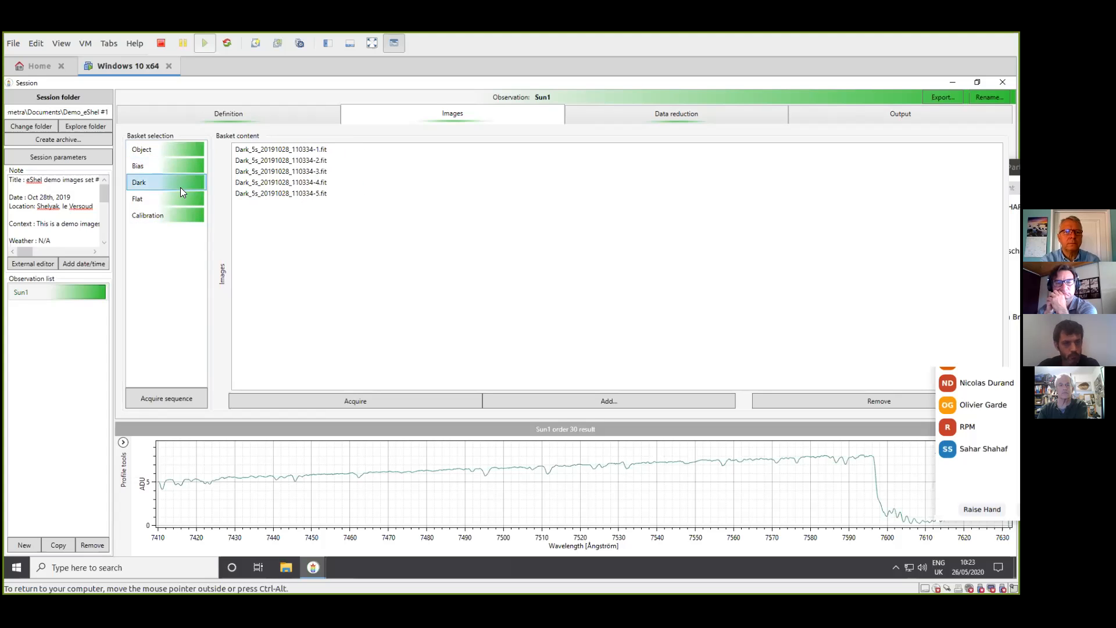
pyautogui.click(167, 150)
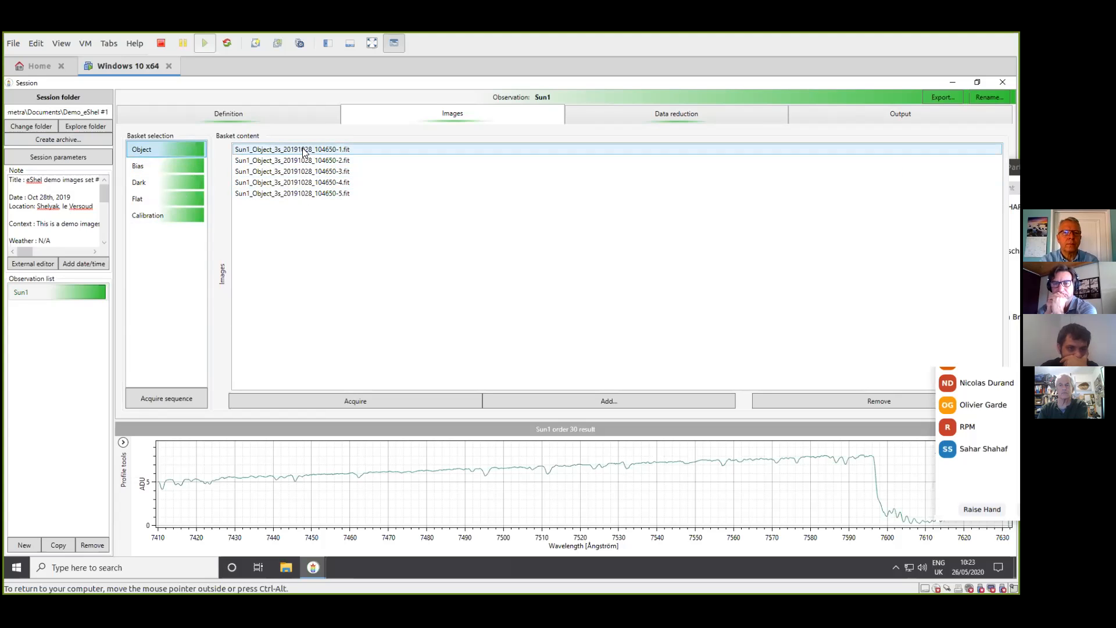
# View the object images Sun1_Object_3s_20191028_104650-4.fit and -2.fit in an enlarged viewer, fitted with automatic thresholds.
pyautogui.click(299, 183)
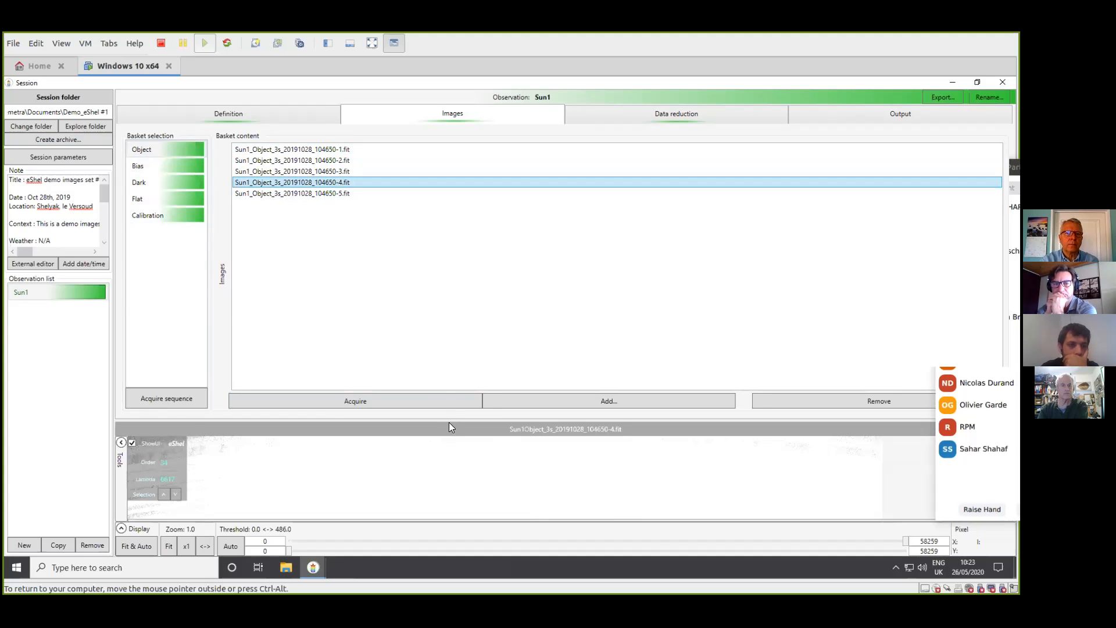
pyautogui.moveTo(450, 420); pyautogui.dragTo(449, 309)
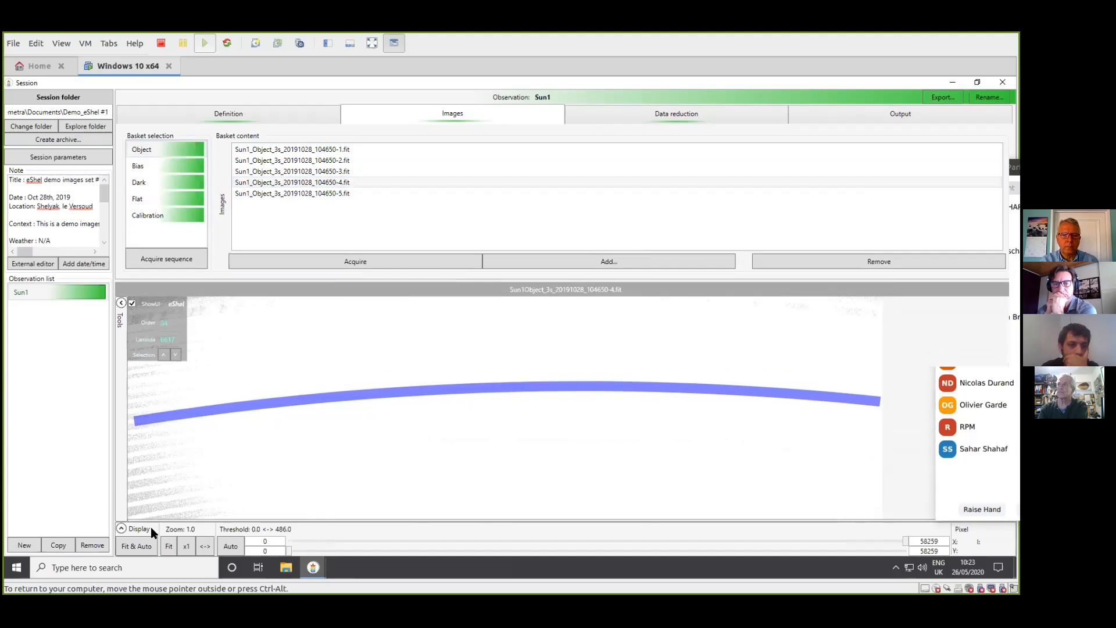
pyautogui.click(136, 546)
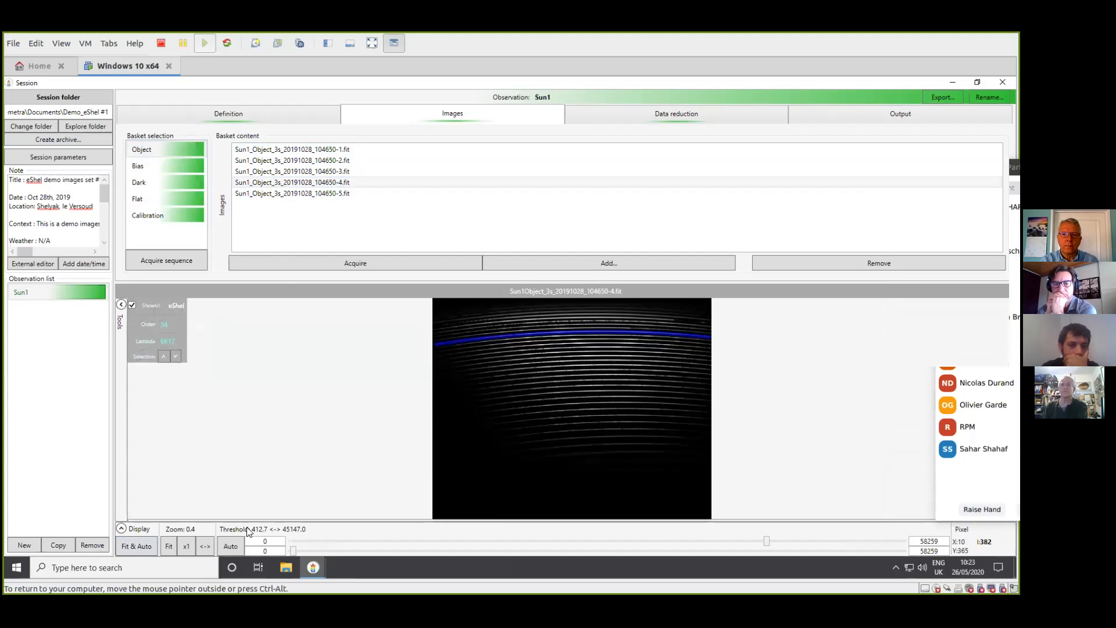
pyautogui.click(206, 546)
pyautogui.click(389, 161)
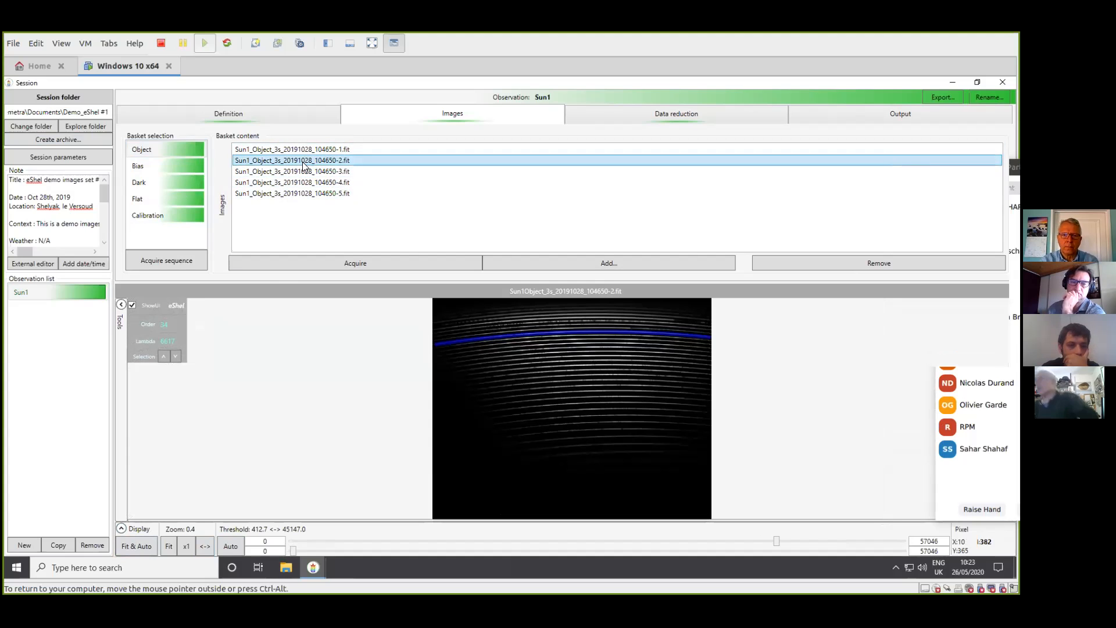
# View the dark image Dark_5s_20191028_110334-3.fit fitted to the viewer with automatic thresholds.
pyautogui.click(152, 181)
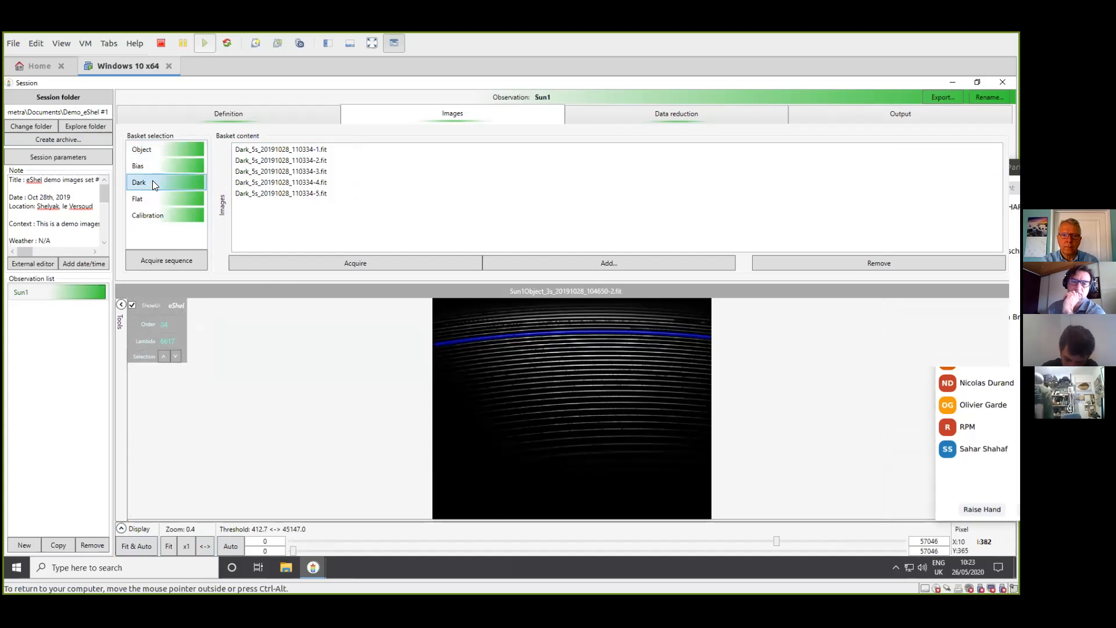
pyautogui.click(291, 170)
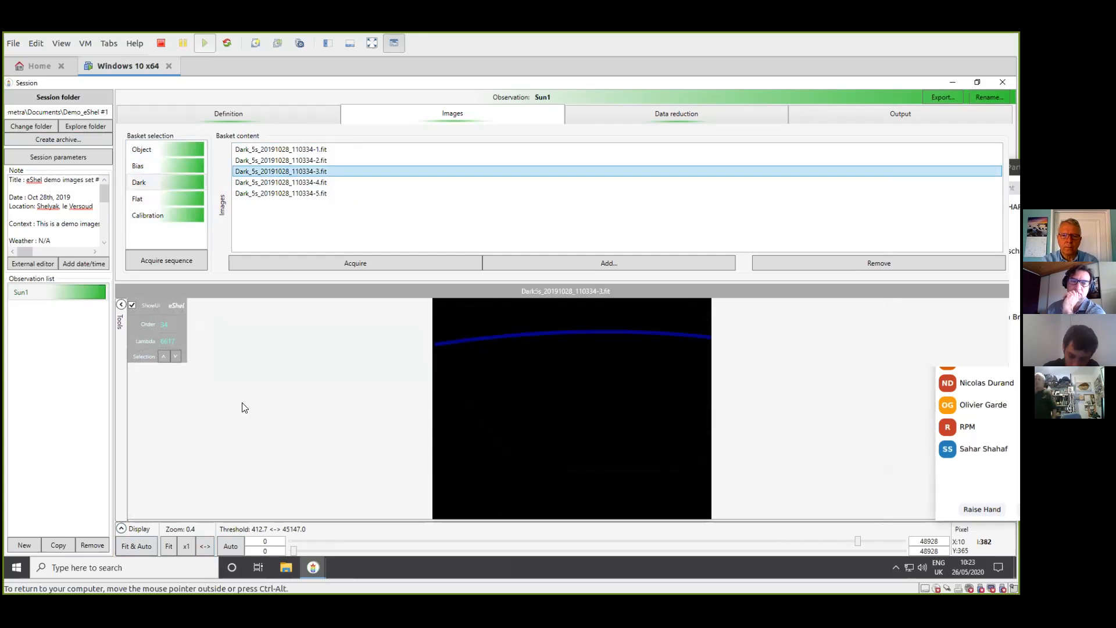
pyautogui.click(149, 546)
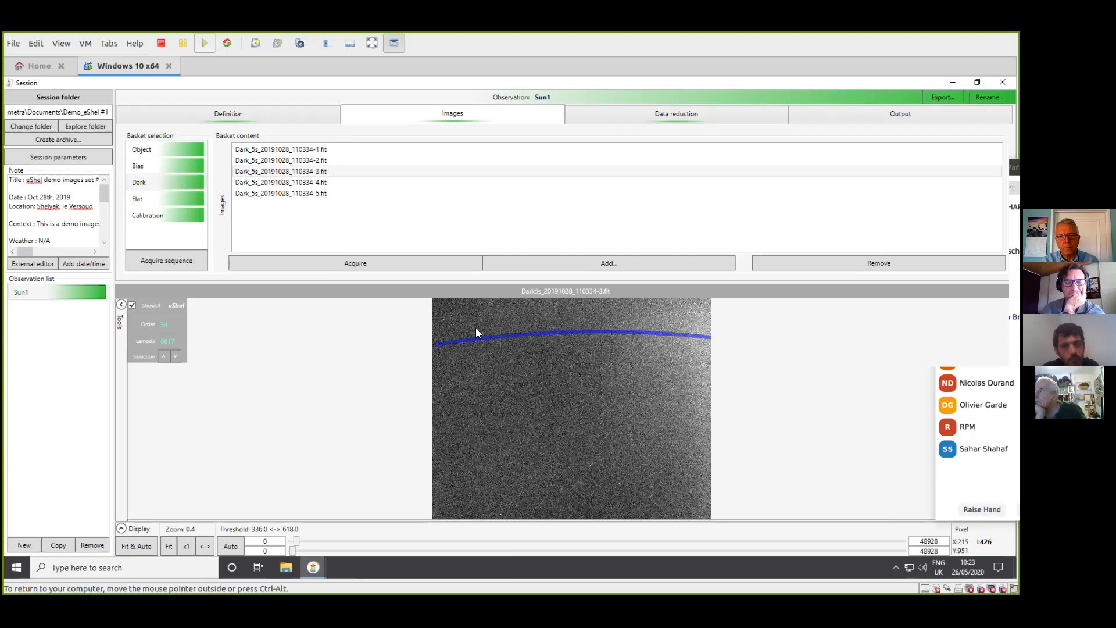
# Select eShel order 37 and inspect the object image Sun1_Object_3s_20191028_104650-3.fit at full width.
pyautogui.click(178, 357)
pyautogui.click(178, 357)
pyautogui.click(178, 357)
pyautogui.click(185, 148)
pyautogui.click(296, 173)
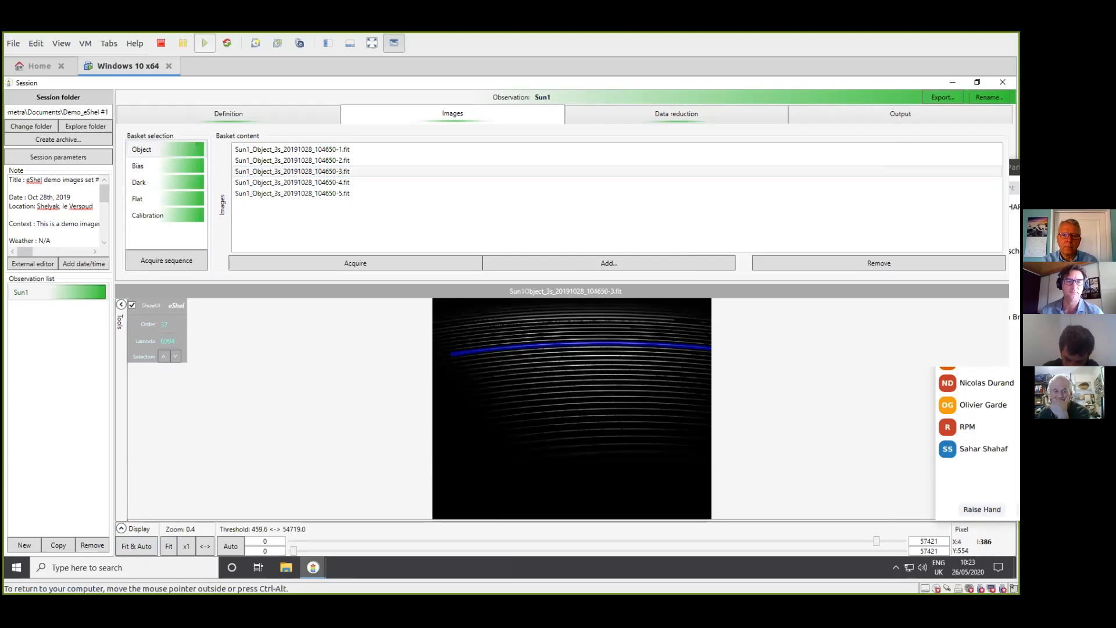
pyautogui.click(203, 547)
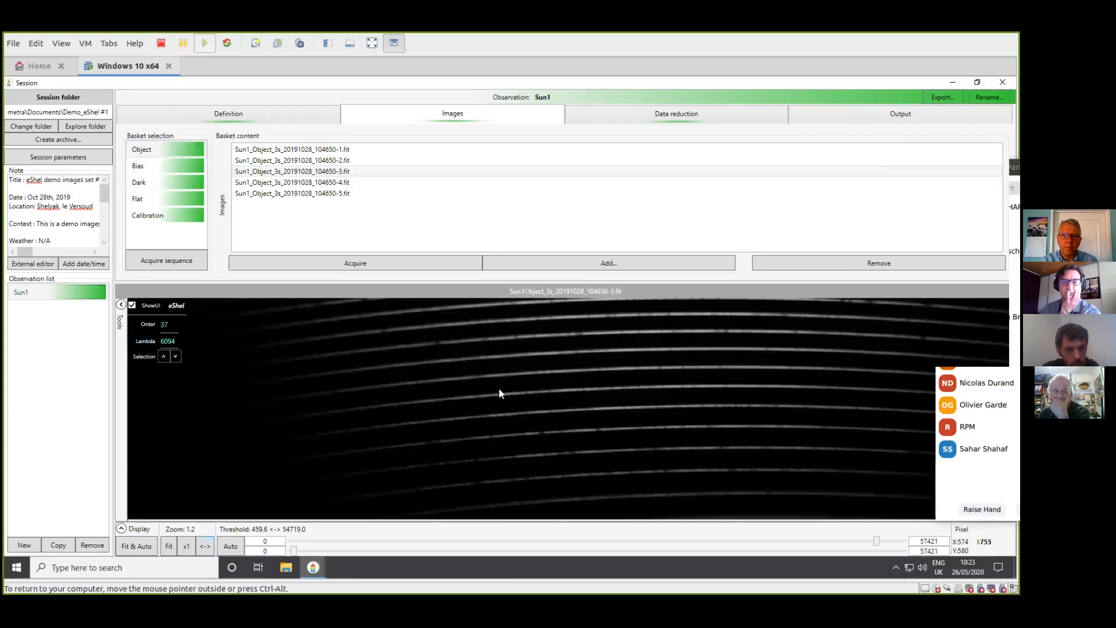
pyautogui.scroll(10, 497, 397)
pyautogui.scroll(-3, 496, 397)
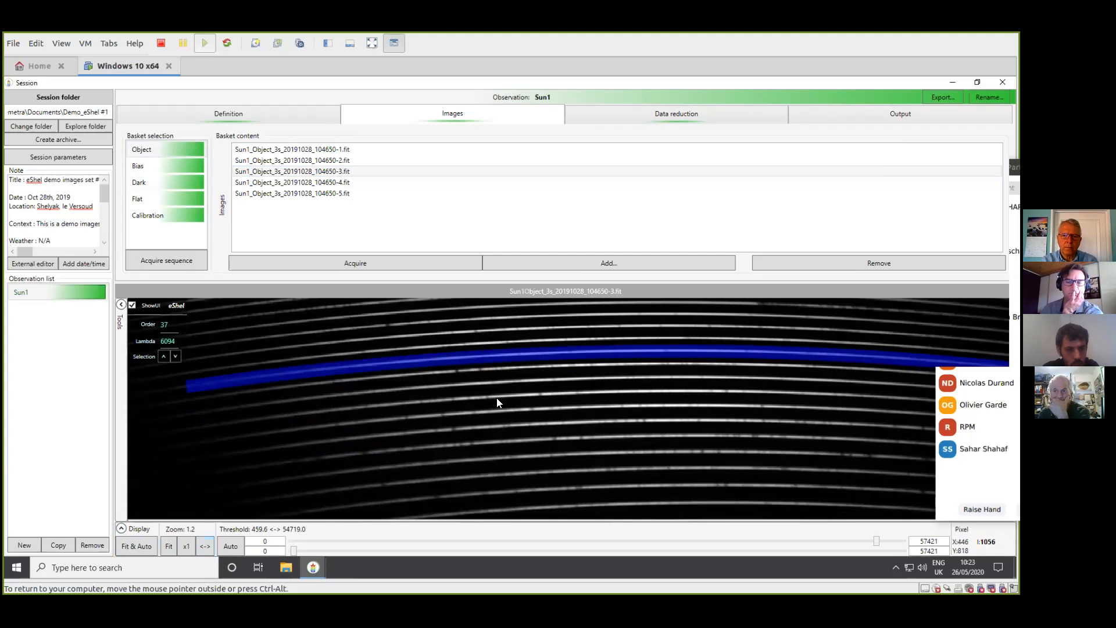
# Show the spectral profile over the displayed Sun image and switch the selected eShel order to 38.
pyautogui.click(121, 304)
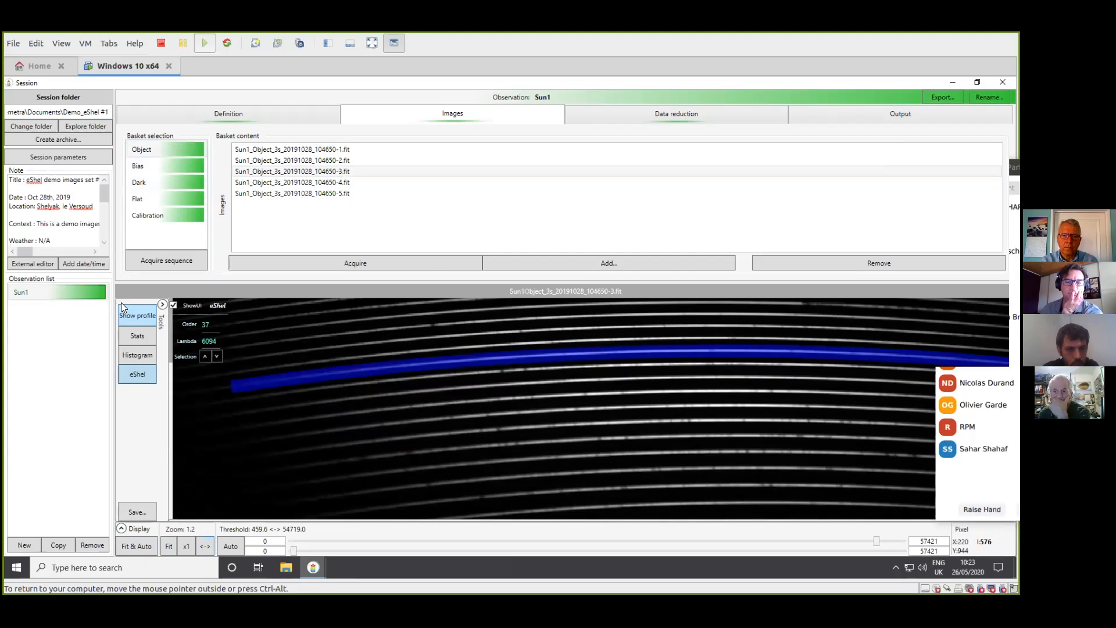
pyautogui.click(137, 315)
pyautogui.moveTo(487, 463); pyautogui.dragTo(494, 385)
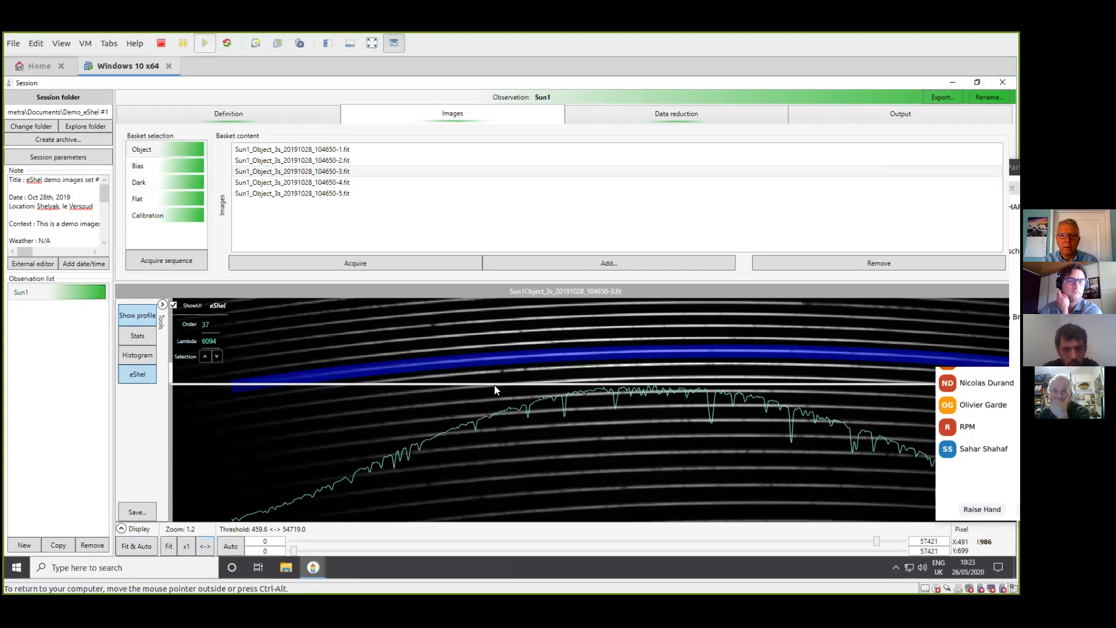
pyautogui.click(162, 304)
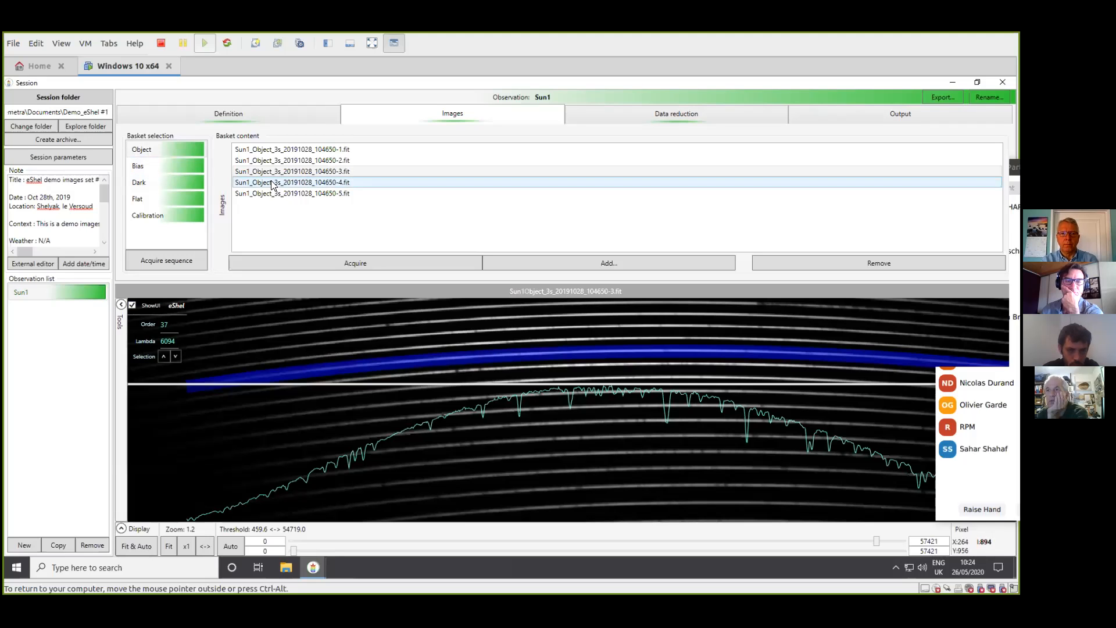
pyautogui.click(175, 357)
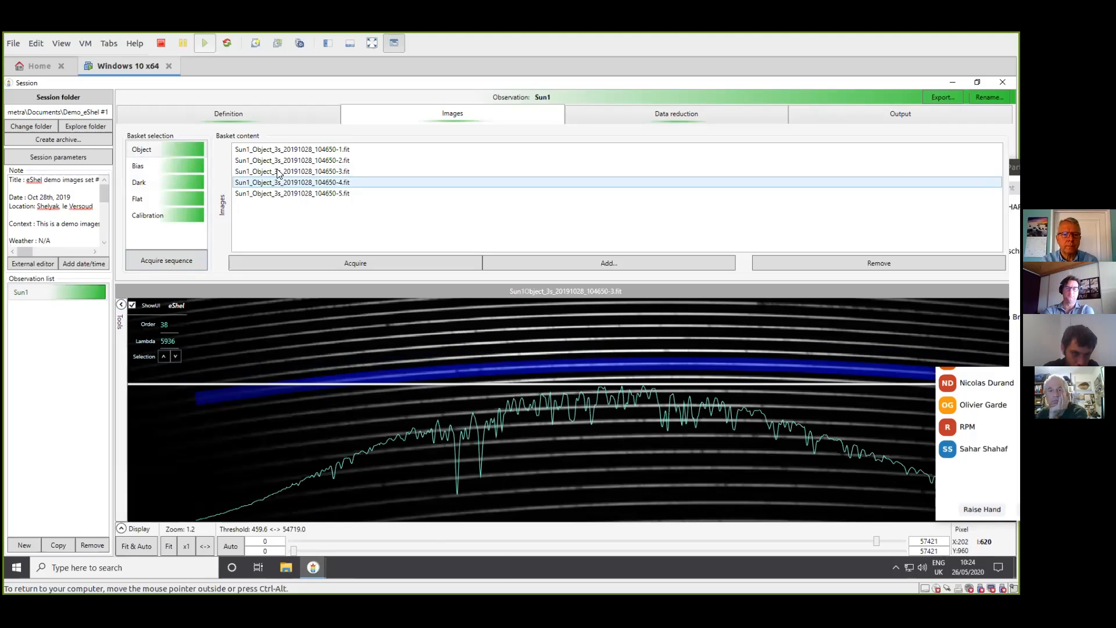
# Look through the file lists of the Dark, Bias and Flat baskets again, ending on the Flat basket.
pyautogui.click(151, 183)
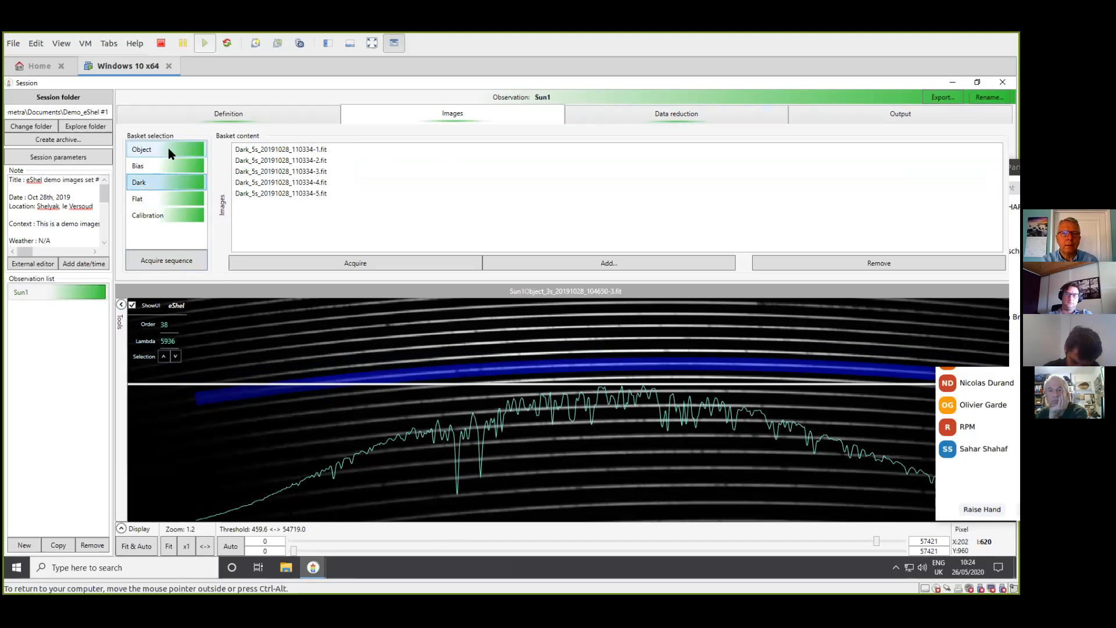
pyautogui.click(182, 167)
pyautogui.click(167, 183)
pyautogui.click(176, 199)
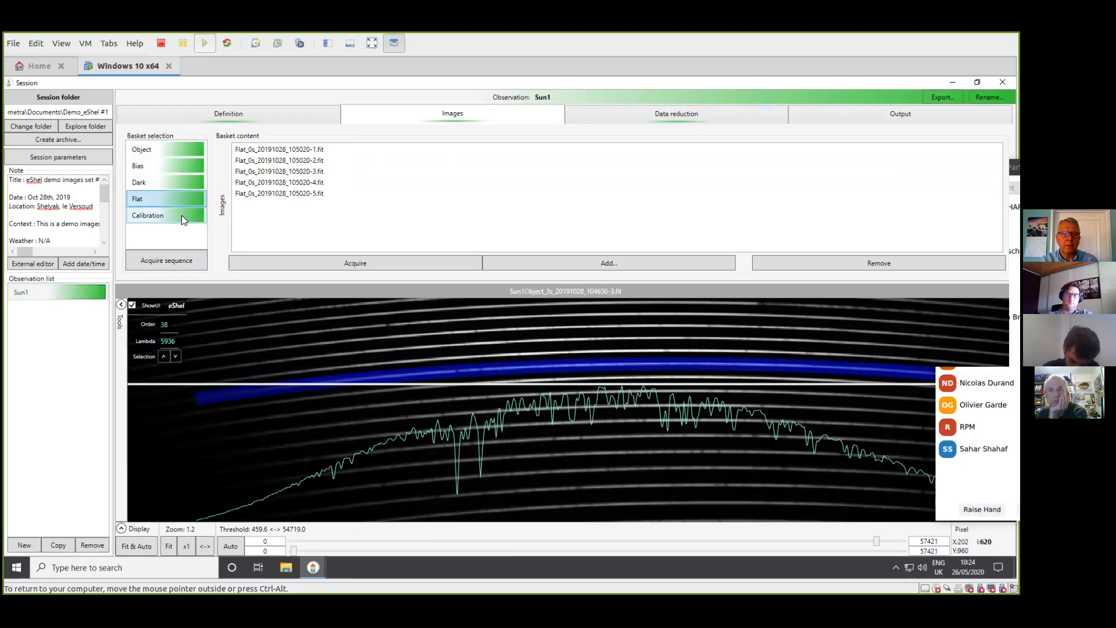
# View the flat image Flat_0s_20191028_105020-4.fit and the calibration image Sun1_Calibration_3s_20191028_105546-2.fit, the latter fitted with automatic thresholds.
pyautogui.click(283, 182)
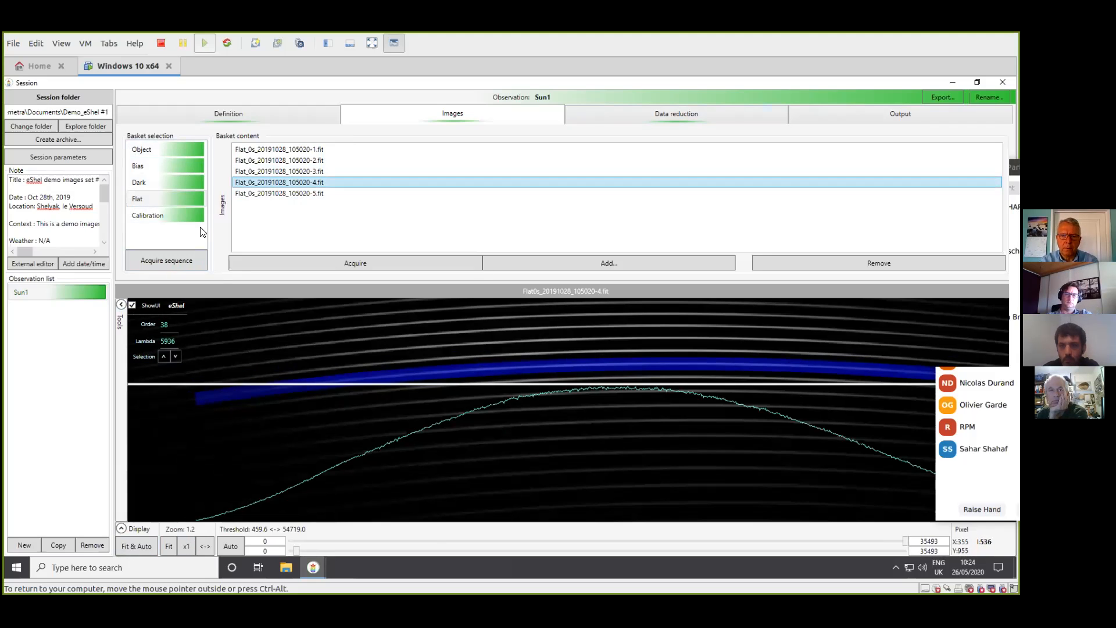
pyautogui.click(164, 215)
pyautogui.click(311, 162)
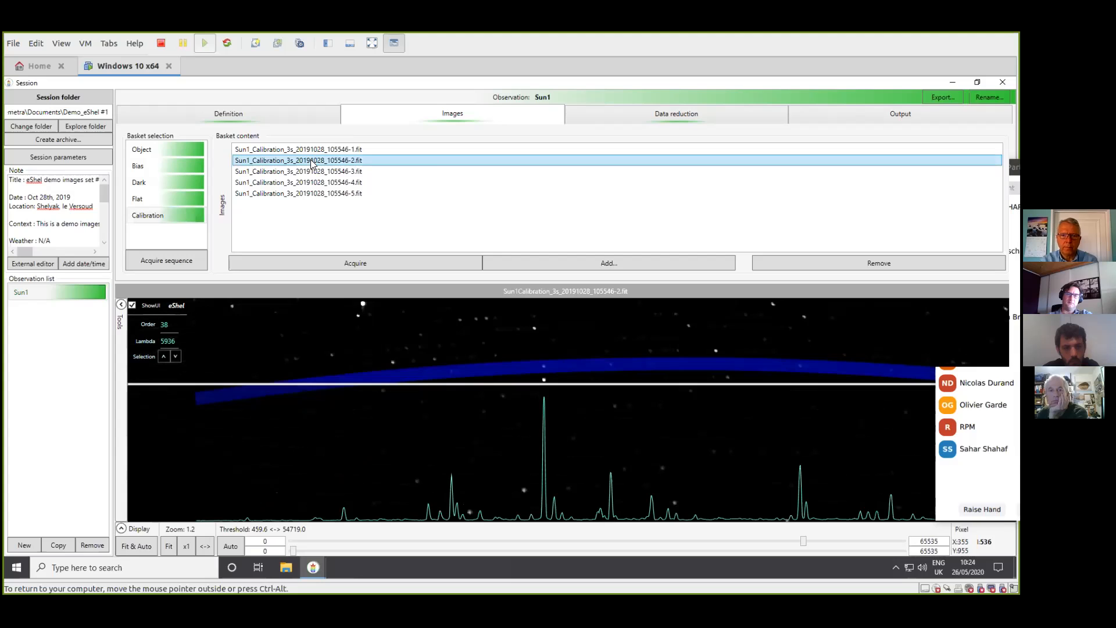
pyautogui.click(132, 546)
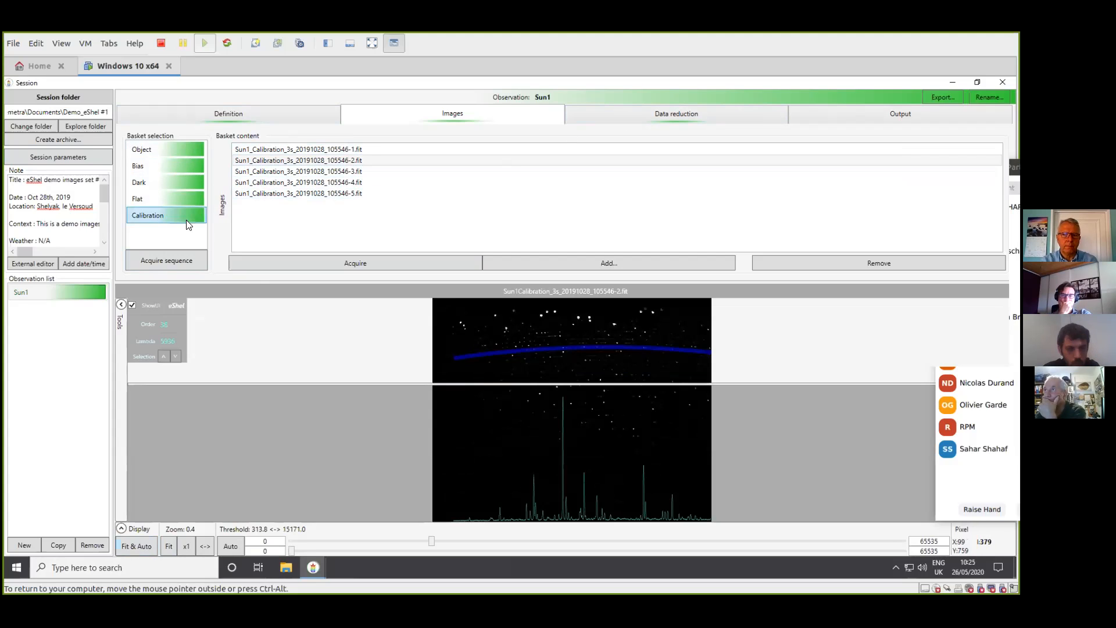
# Remove all five Sun1_Calibration_3s_20191028_105546 images from the Calibration basket.
pyautogui.click(305, 194)
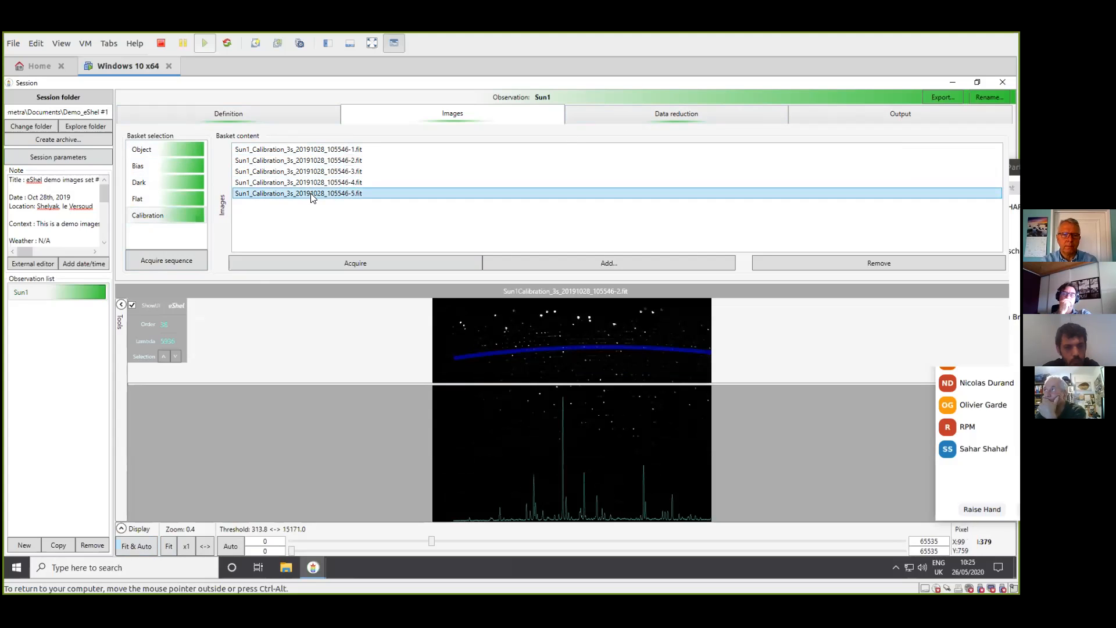
pyautogui.keyDown('shift'); pyautogui.click(301, 153); pyautogui.keyUp('shift')
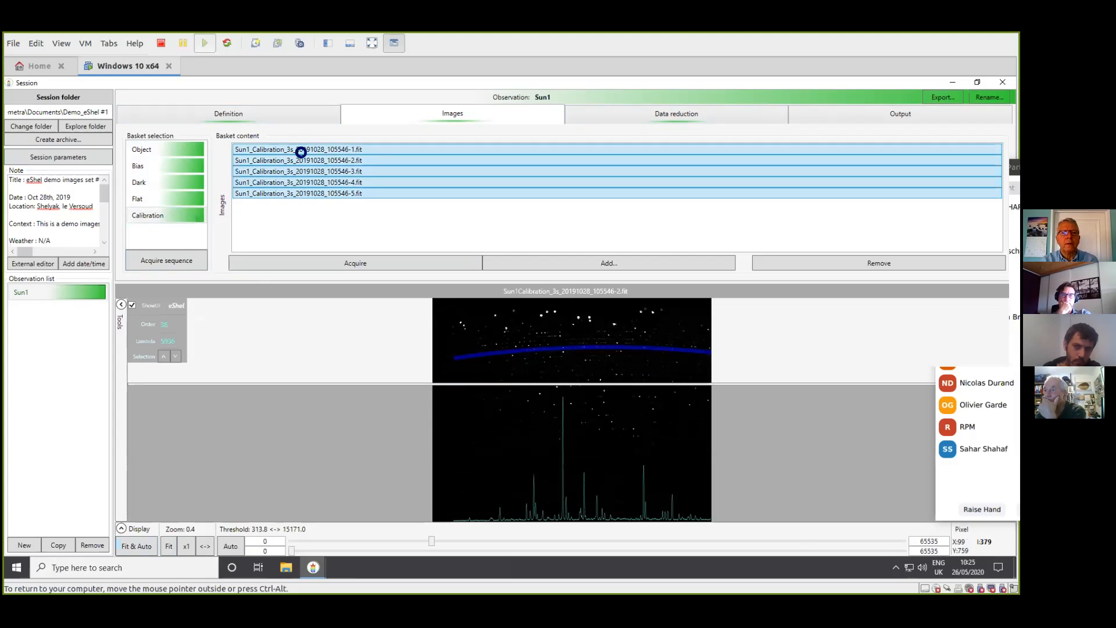
pyautogui.press('Delete')
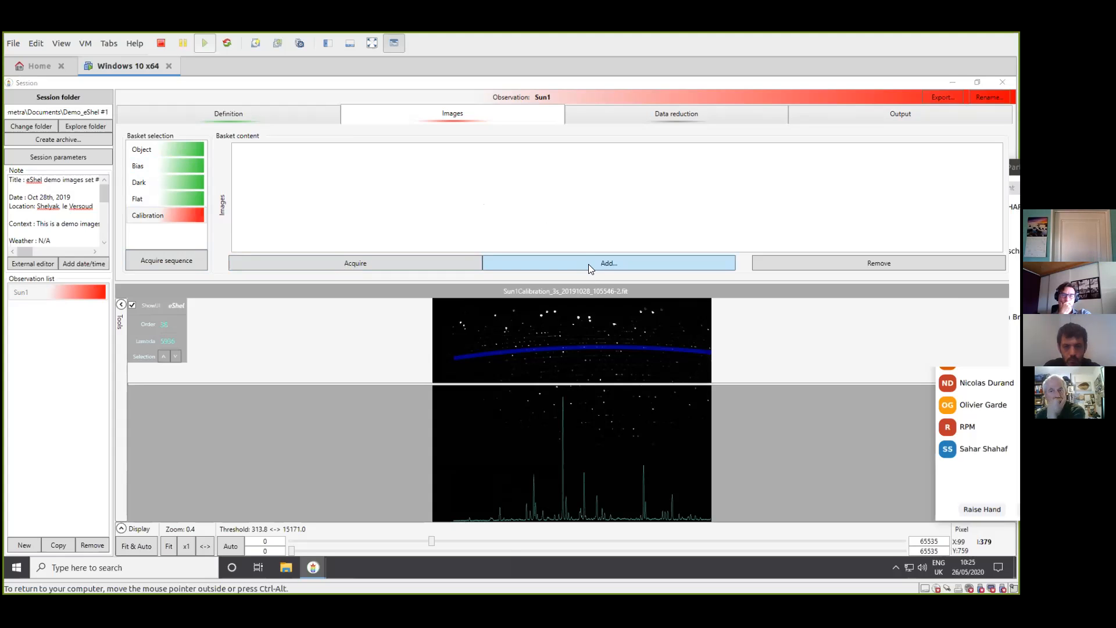
# Add the files Sun1_Calibration_3s_20191028_105546-1.fit through -5.fit from the Demo_eShel #1 folder to the Calibration basket.
pyautogui.click(556, 263)
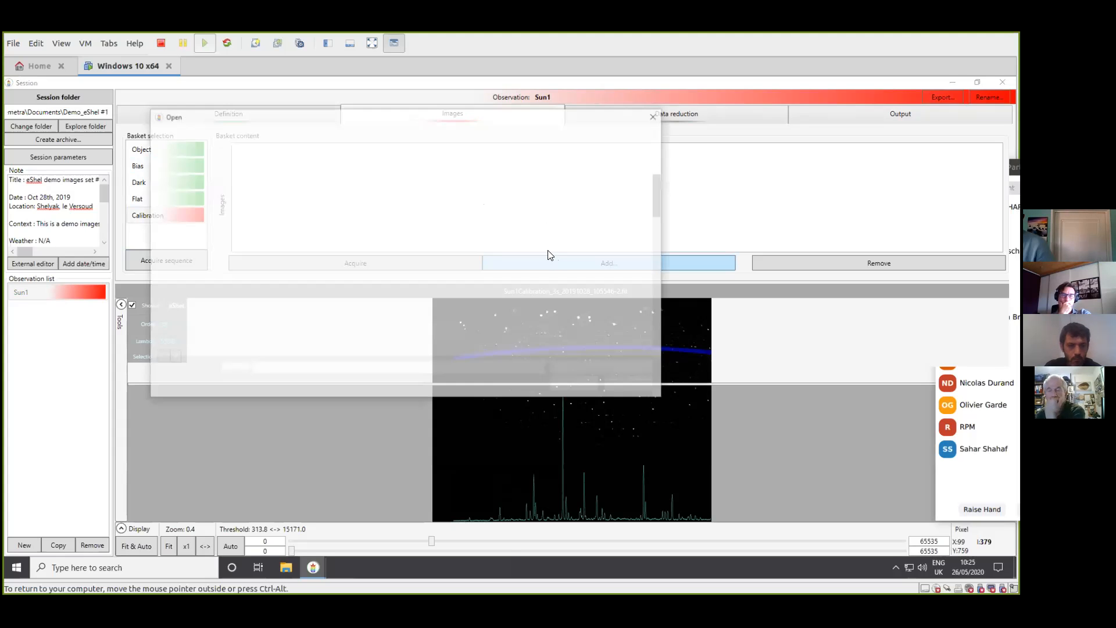
pyautogui.click(322, 268)
pyautogui.scroll(-20, 323, 268)
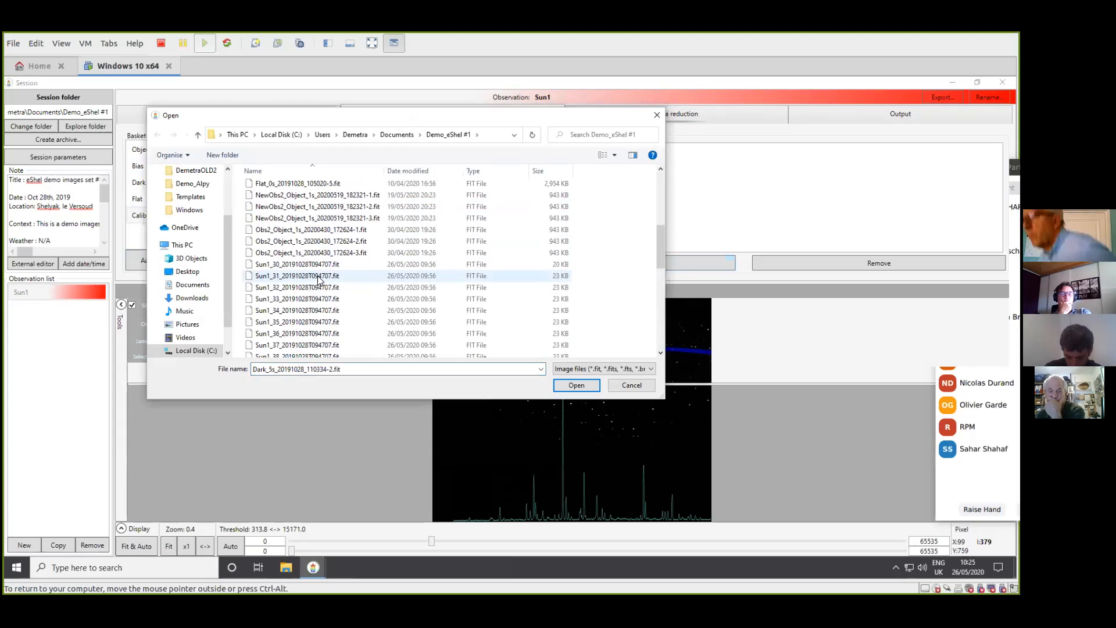
pyautogui.click(316, 249)
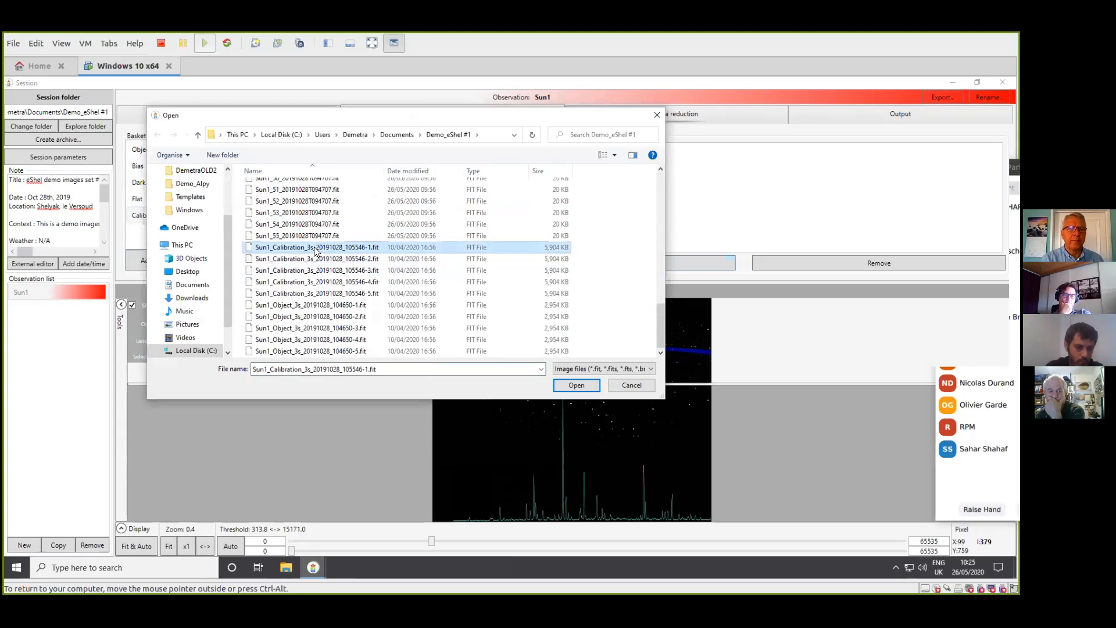
pyautogui.keyDown('shift'); pyautogui.click(302, 293); pyautogui.keyUp('shift')
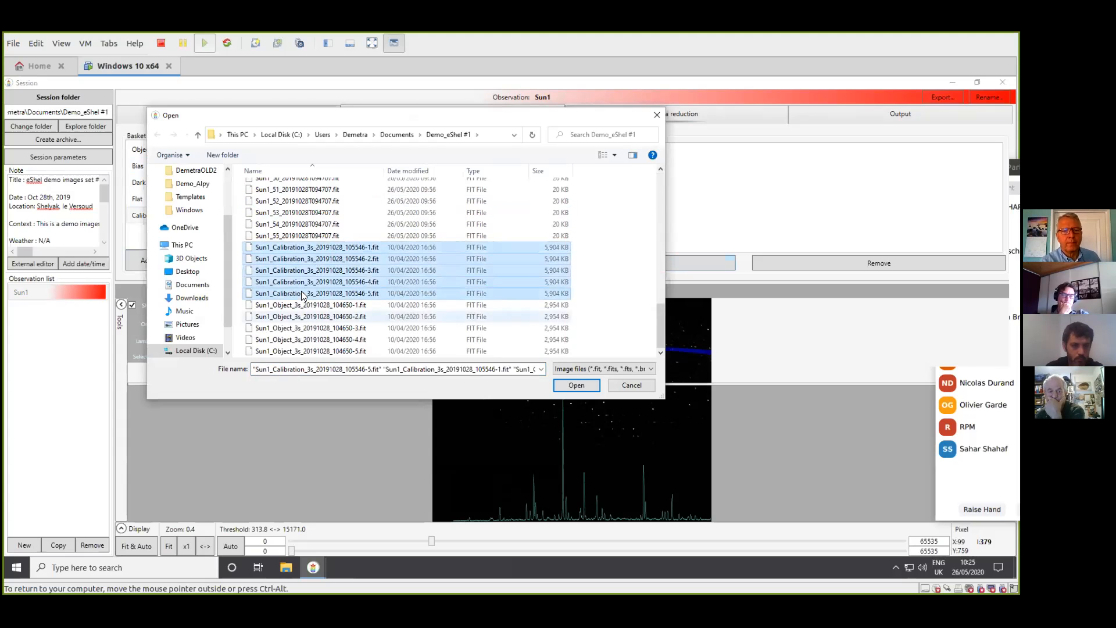
pyautogui.click(577, 385)
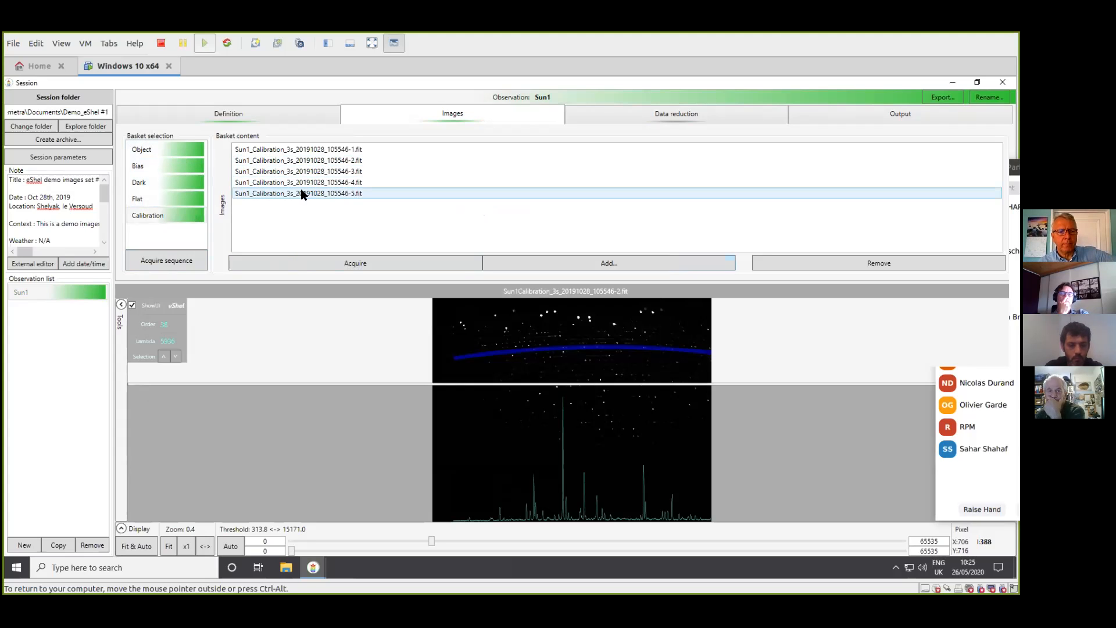
# Open the acquisition window for the Calibration basket at full size and return from it to the Sun1 observation.
pyautogui.click(163, 200)
pyautogui.click(162, 215)
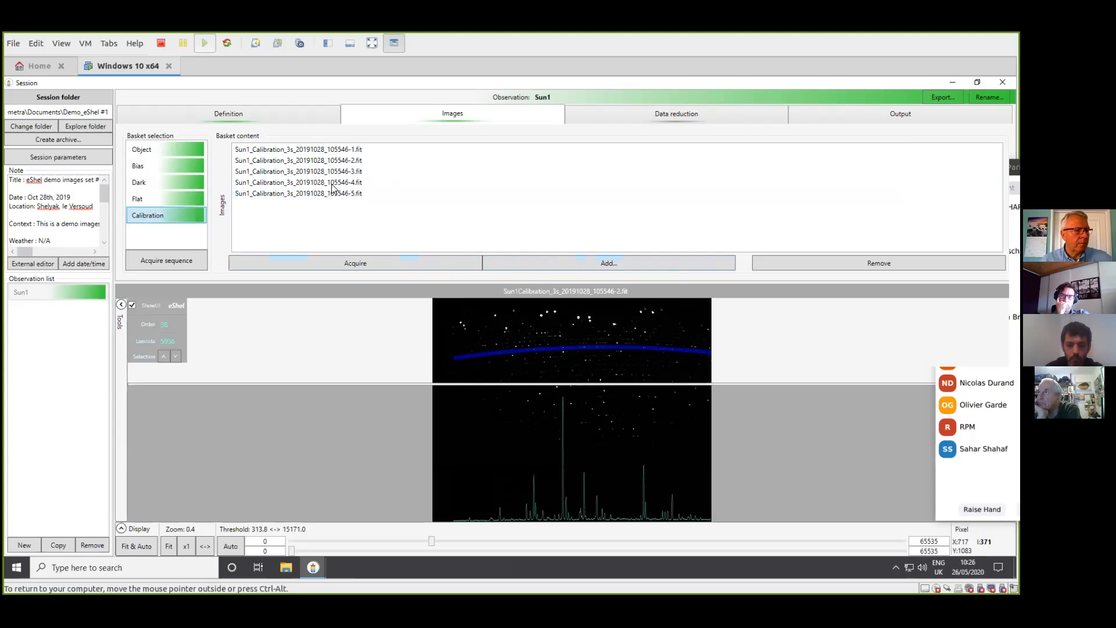
pyautogui.click(363, 262)
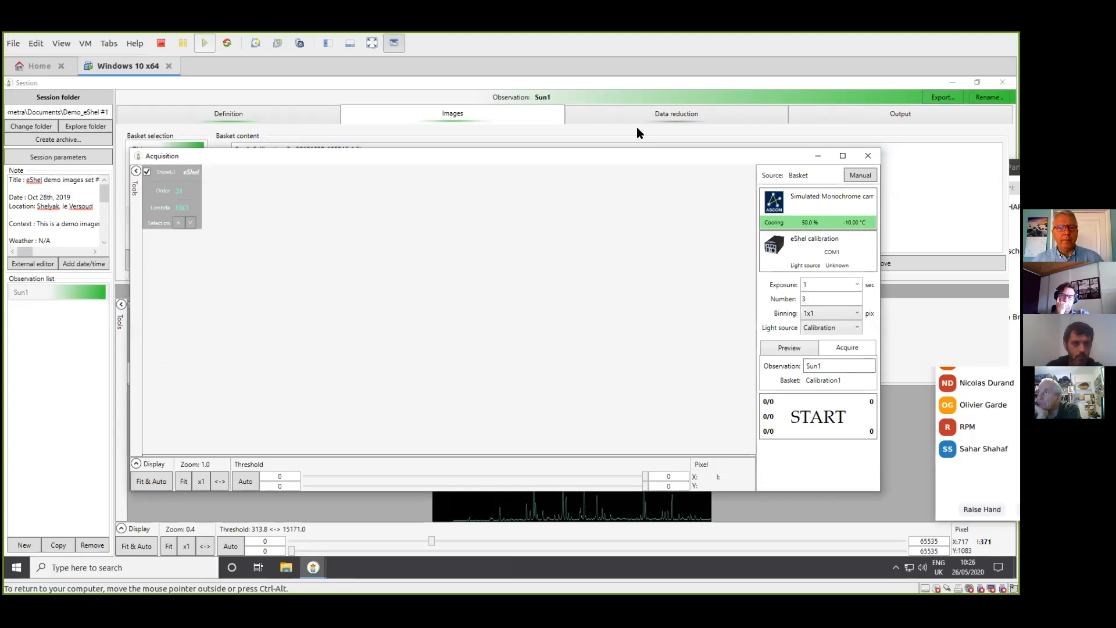
pyautogui.doubleClick(692, 158)
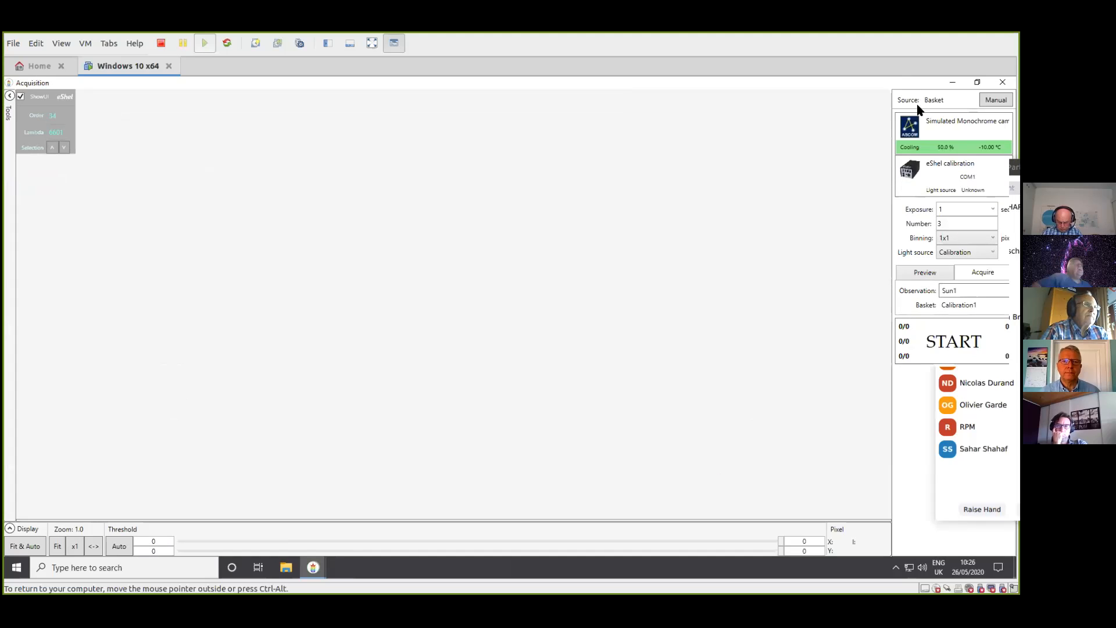
pyautogui.moveTo(983, 167)
pyautogui.mouseDown()
pyautogui.moveTo(714, 372)
pyautogui.moveTo(585, 496)
pyautogui.moveTo(575, 550)
pyautogui.mouseUp()
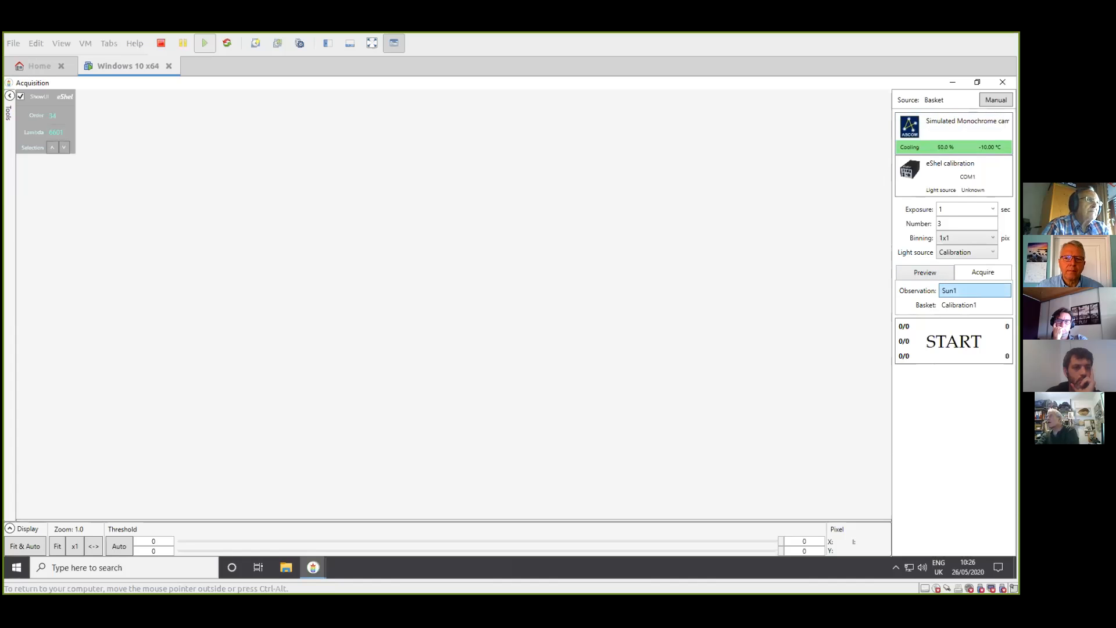
pyautogui.click(975, 291)
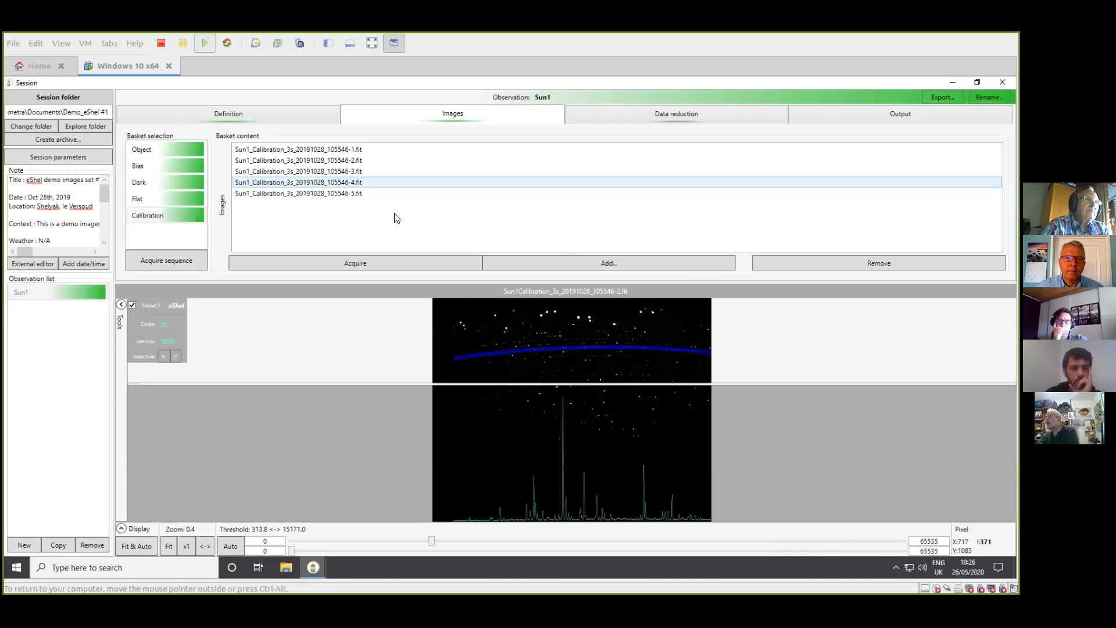
pyautogui.click(19, 293)
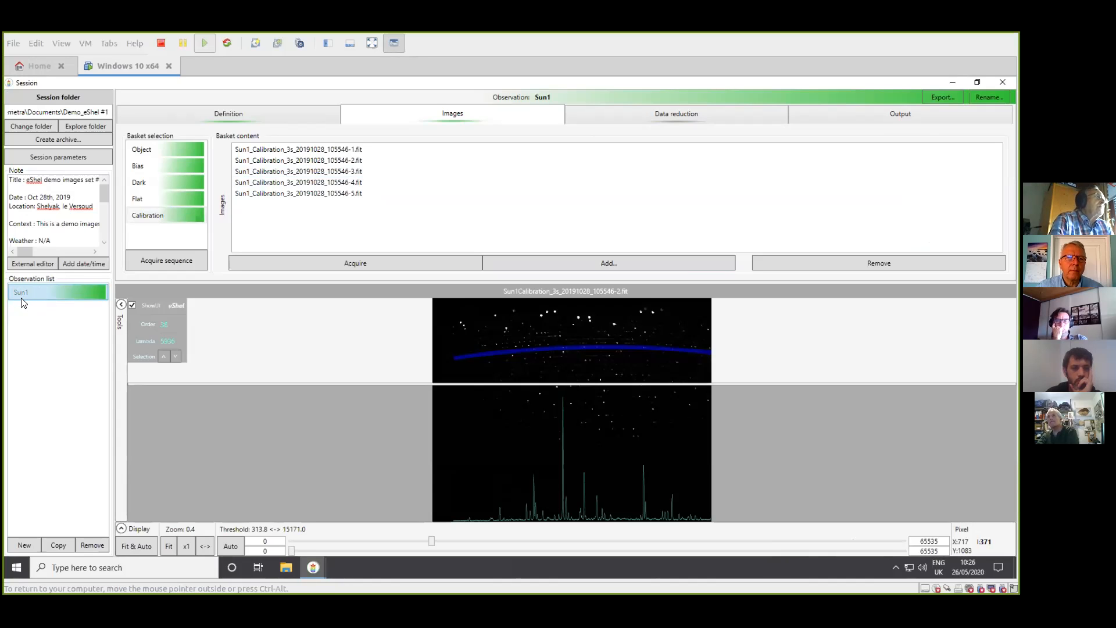
# Reopen the Calibration basket's acquisition window and review its Preview and Acquire modes and the linked Sun1 observation.
pyautogui.click(355, 262)
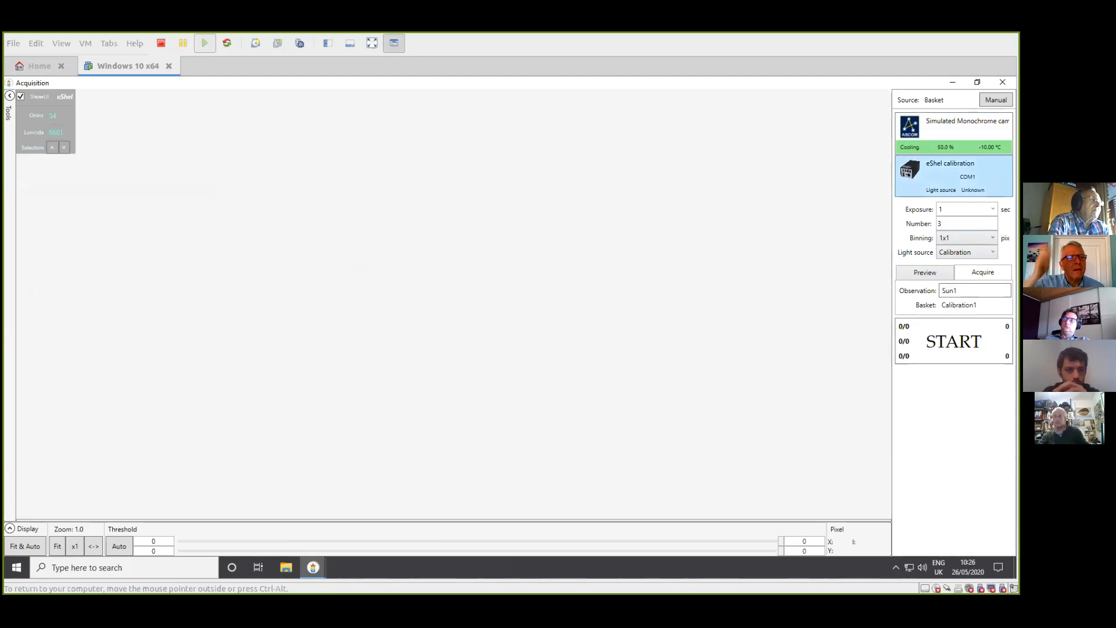
pyautogui.click(977, 291)
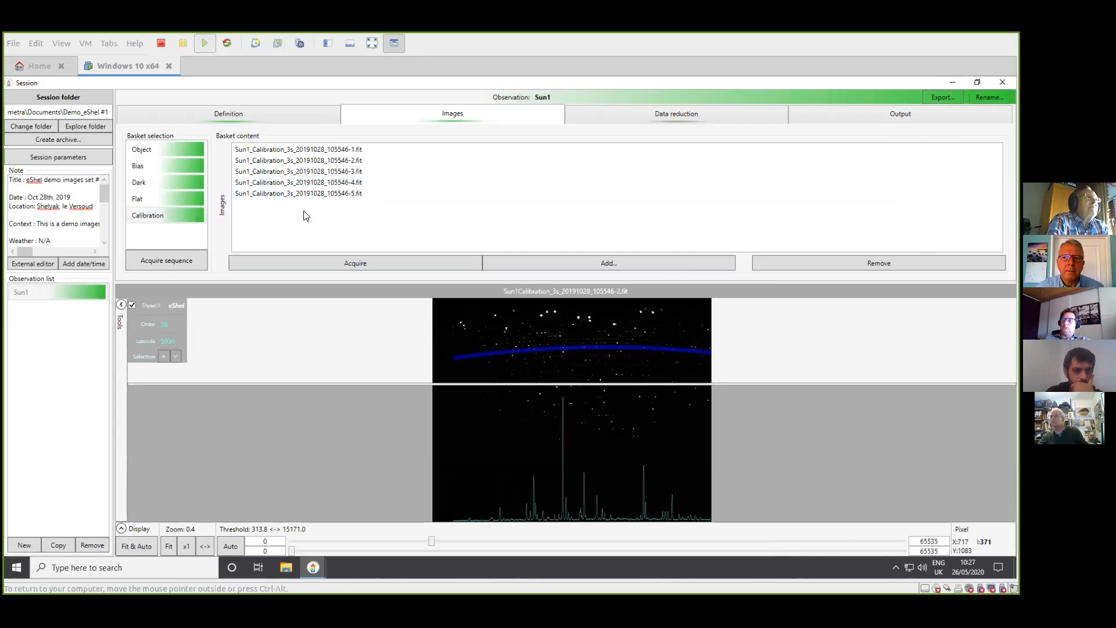
pyautogui.click(354, 262)
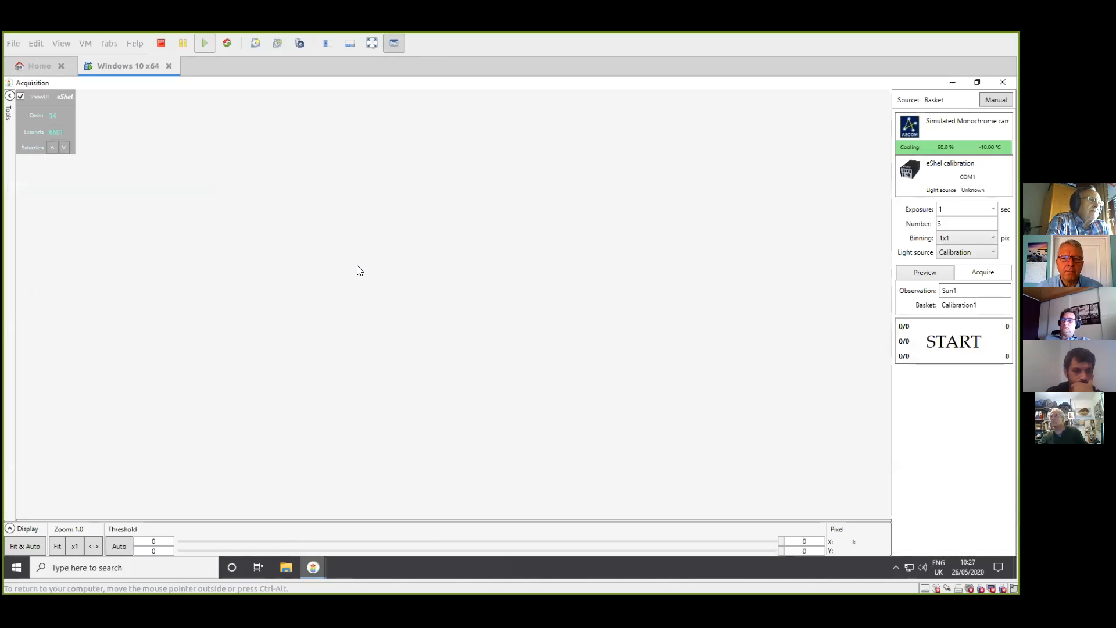
pyautogui.click(922, 278)
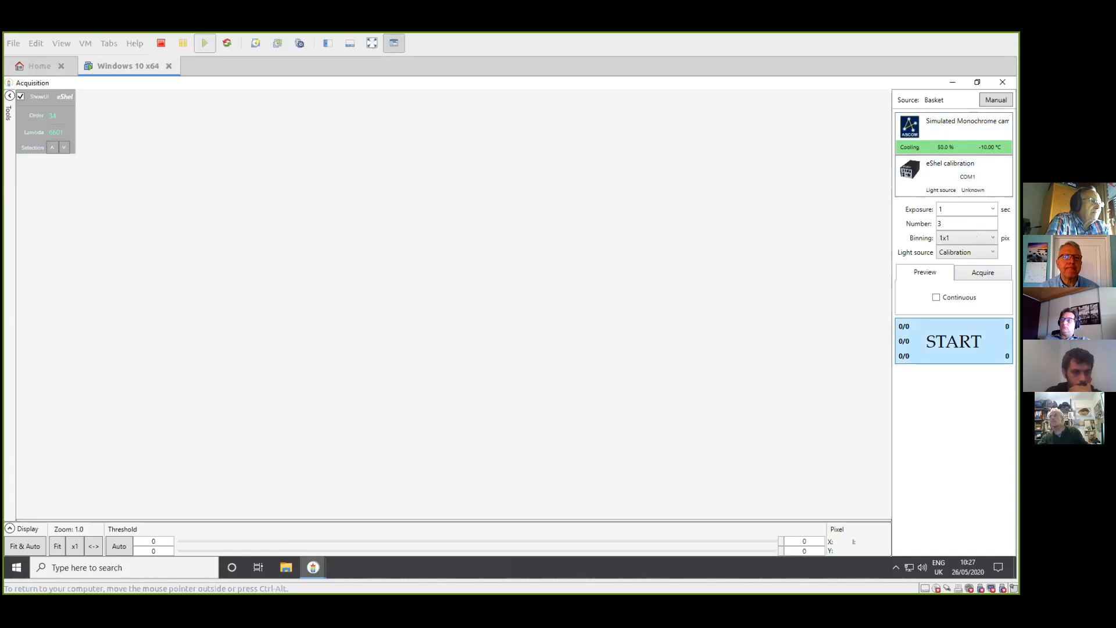
pyautogui.click(983, 272)
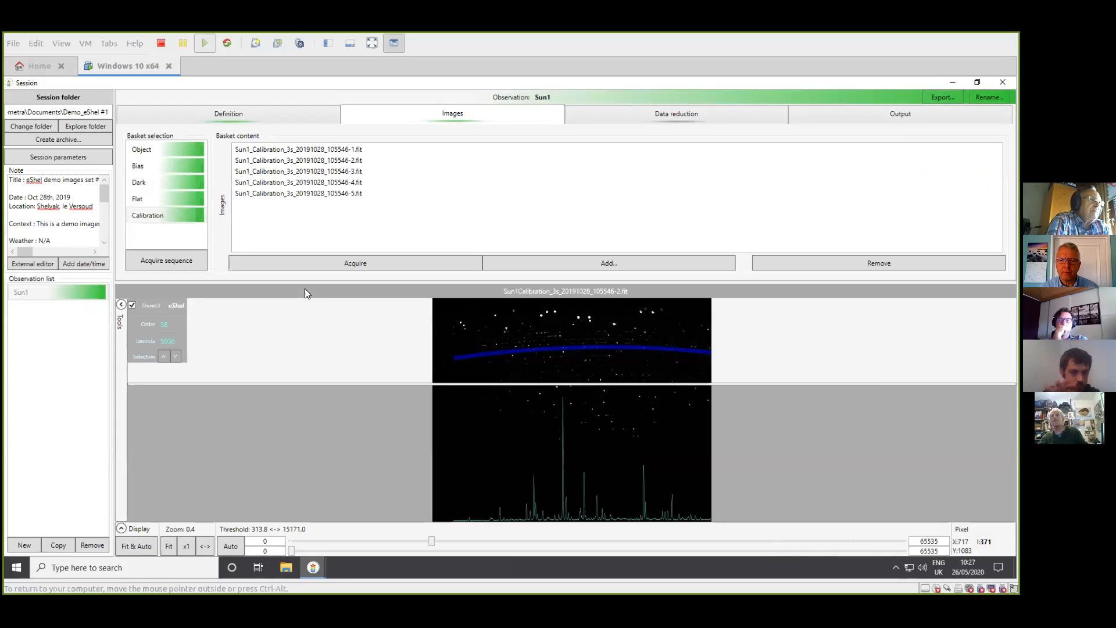
# Open Sun1's data reduction with an enlarged process area and look through the process stages from Preprocess to Stacking.
pyautogui.click(635, 116)
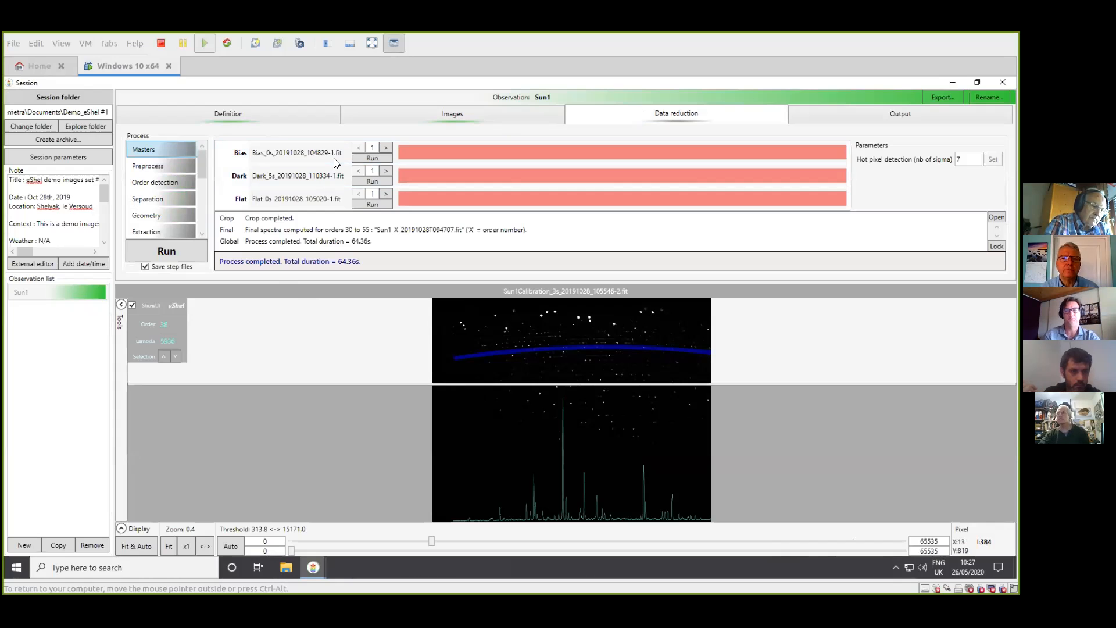
pyautogui.moveTo(225, 282); pyautogui.dragTo(228, 408)
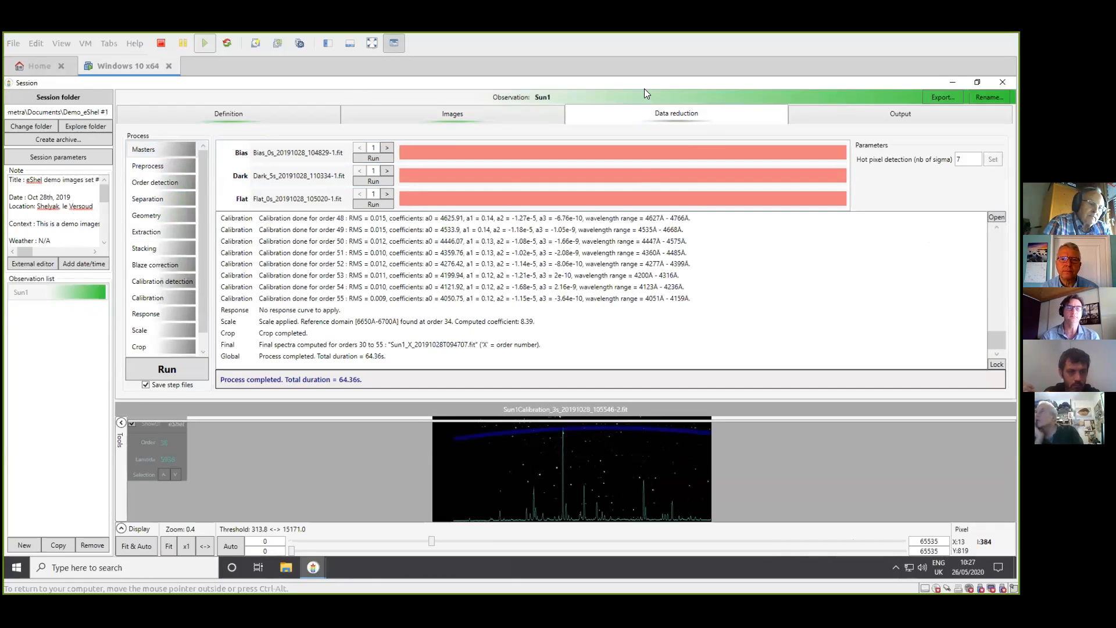
pyautogui.click(170, 166)
pyautogui.click(169, 183)
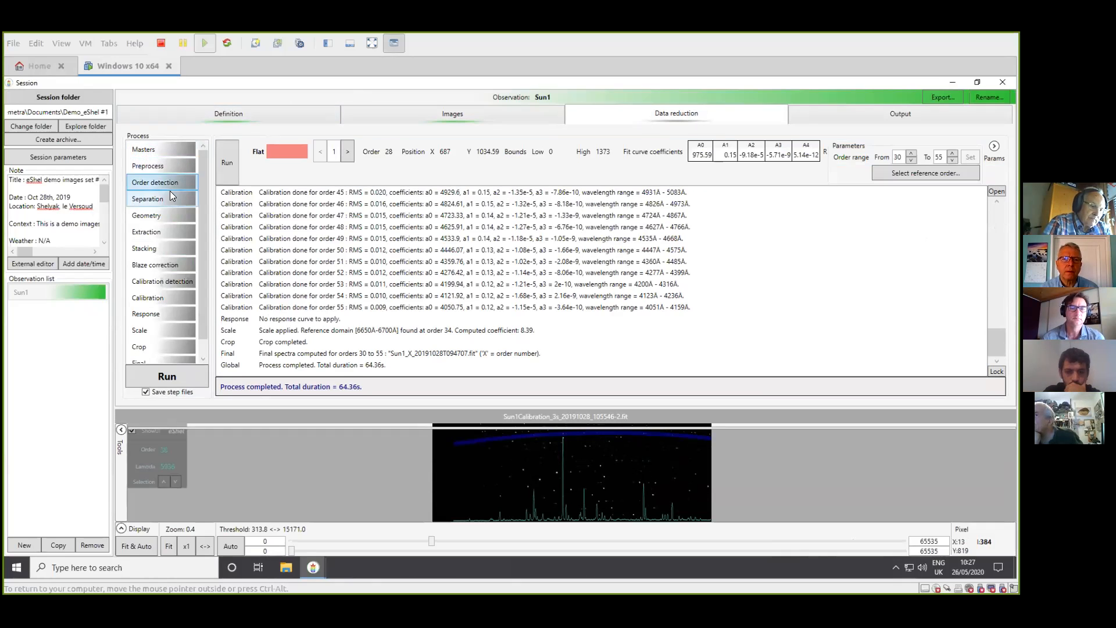
pyautogui.click(170, 196)
pyautogui.click(165, 215)
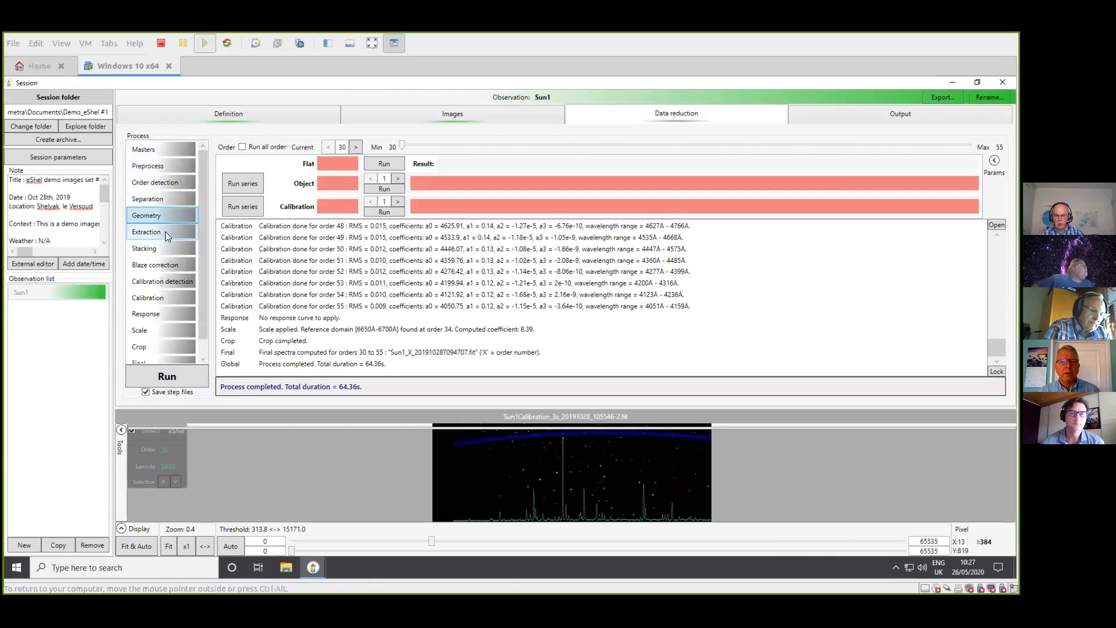
pyautogui.click(165, 231)
pyautogui.click(175, 246)
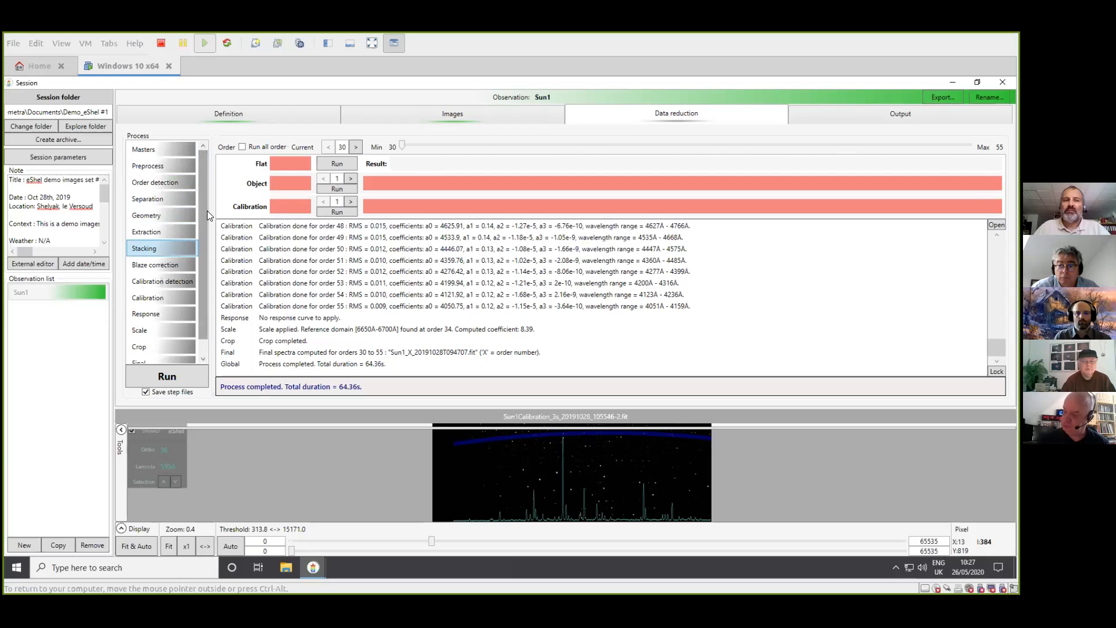
# Compute only the master bias image in the Masters stage of the data reduction.
pyautogui.click(159, 149)
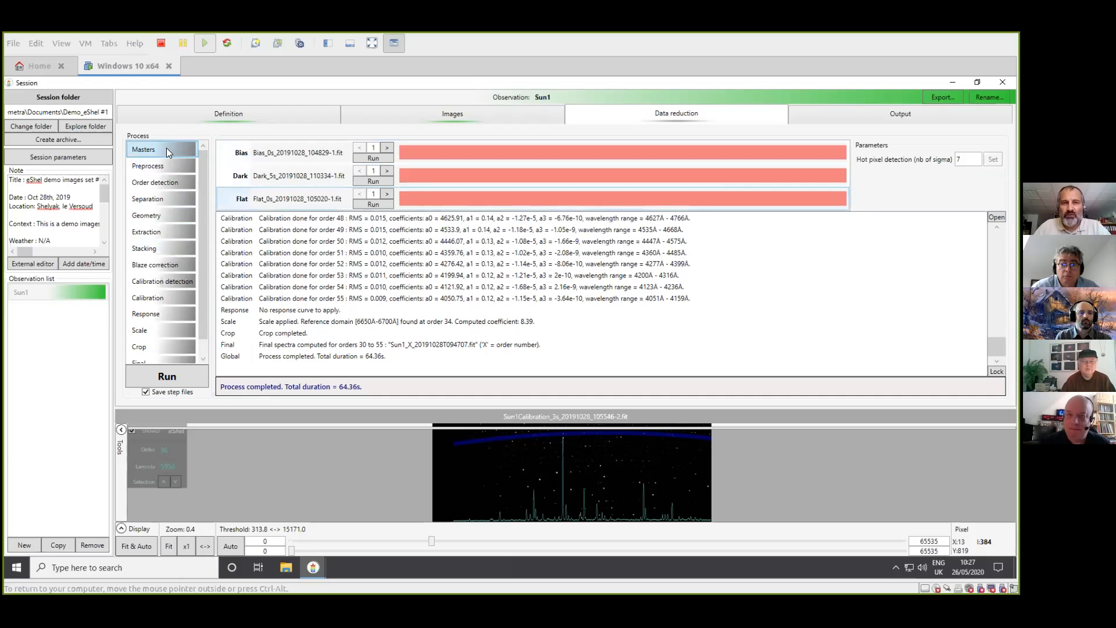
pyautogui.click(369, 157)
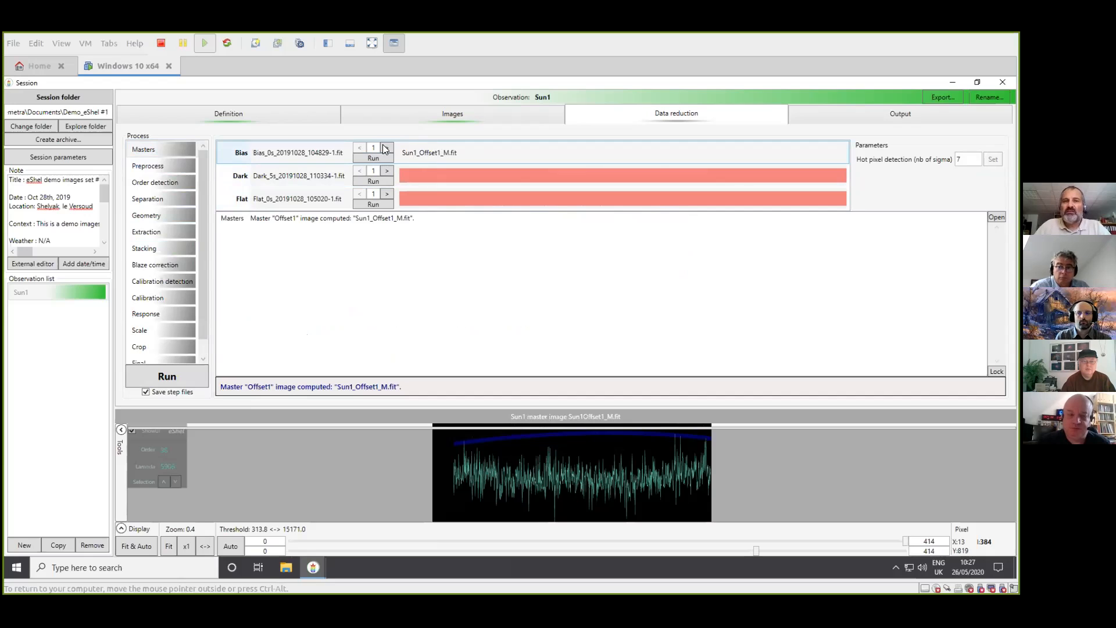
# Compare the raw image Bias_0s_20191028_104829-1.fit with the master Sun1_Offset1_M.fit in an enlarged viewer, fitted with automatic thresholds.
pyautogui.click(287, 154)
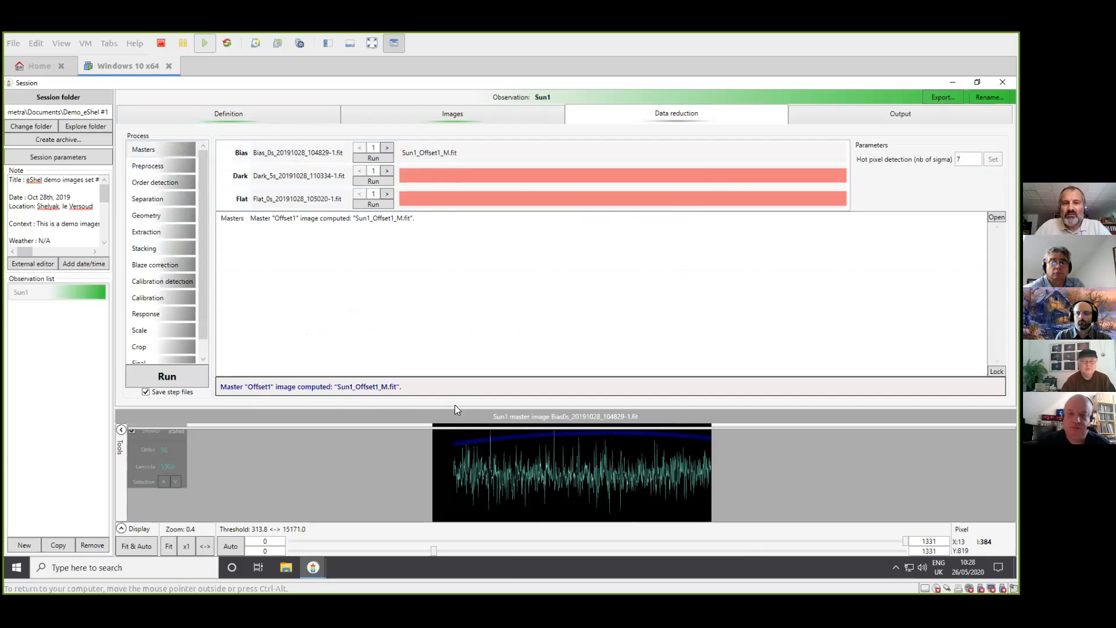
pyautogui.moveTo(456, 406); pyautogui.dragTo(462, 349)
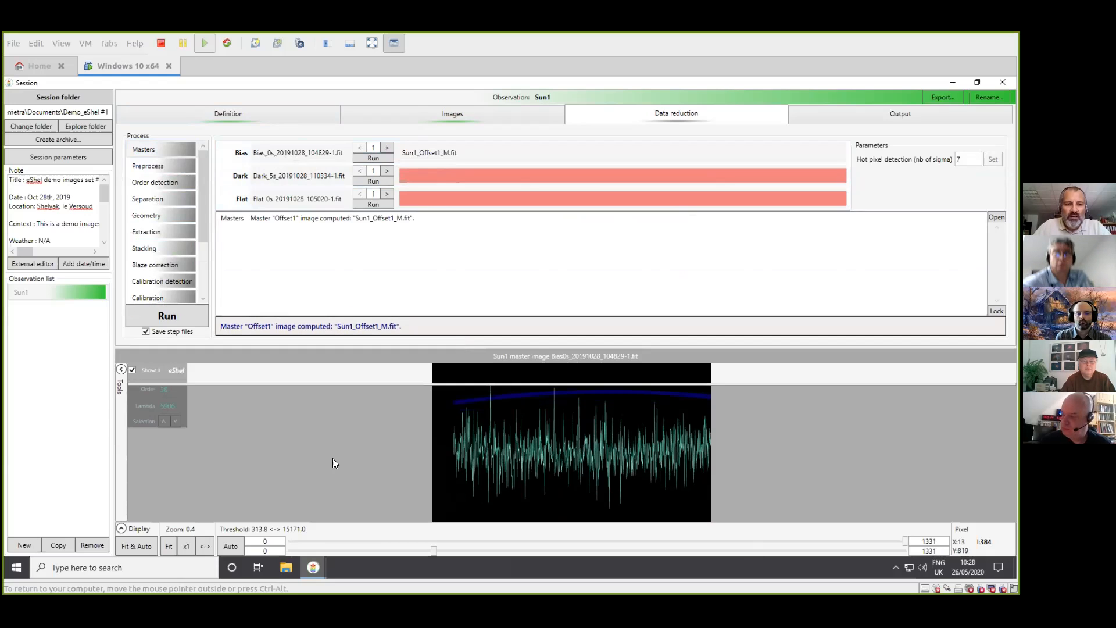
pyautogui.click(140, 546)
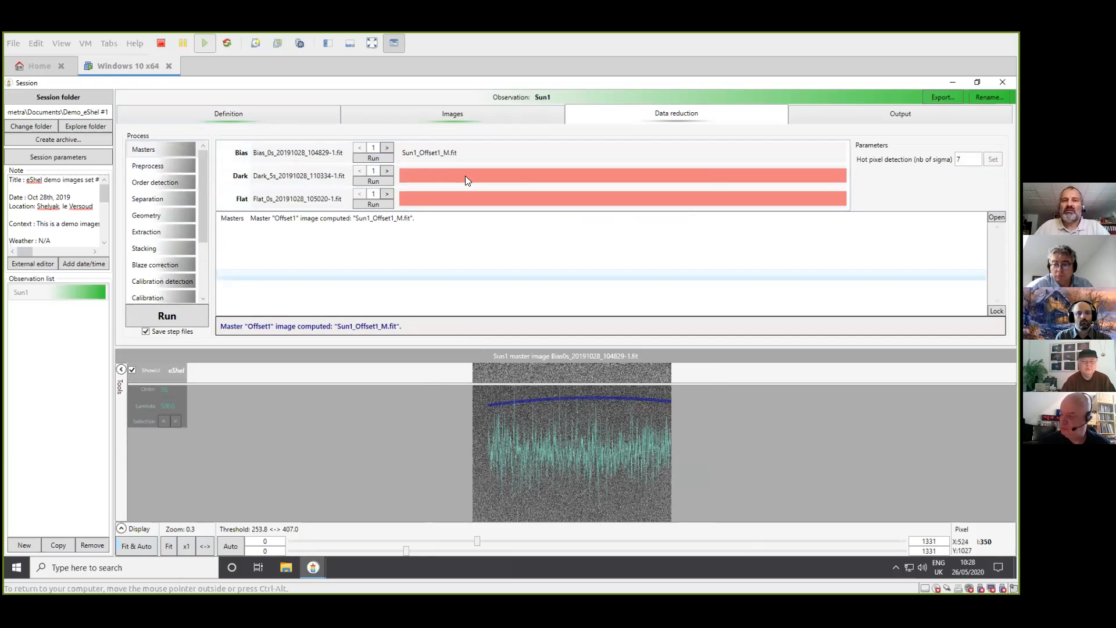
pyautogui.click(436, 154)
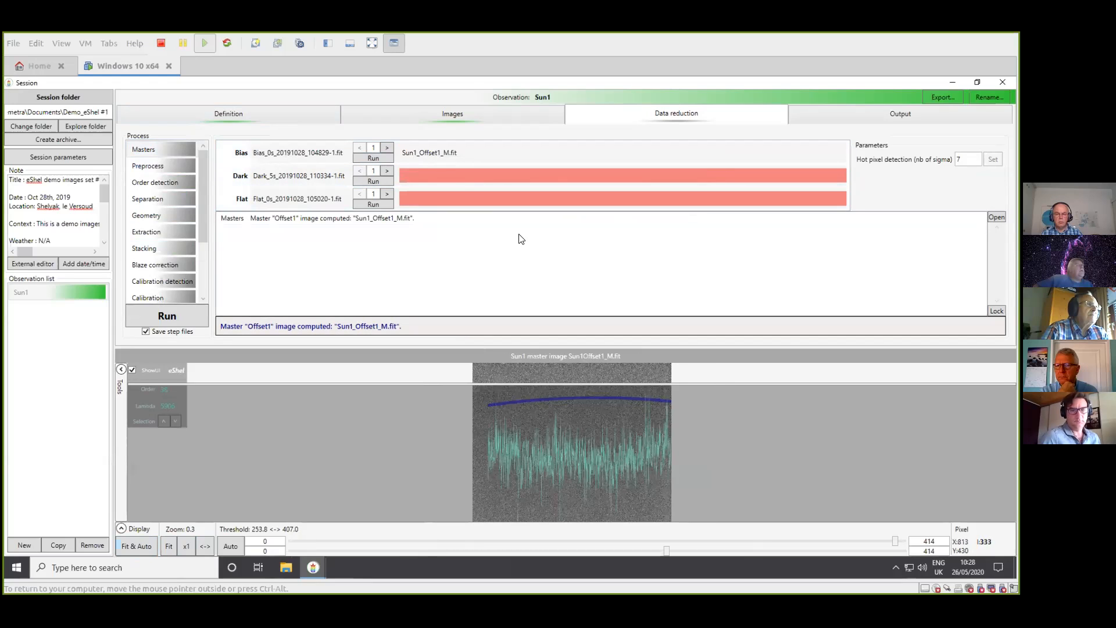
pyautogui.click(319, 153)
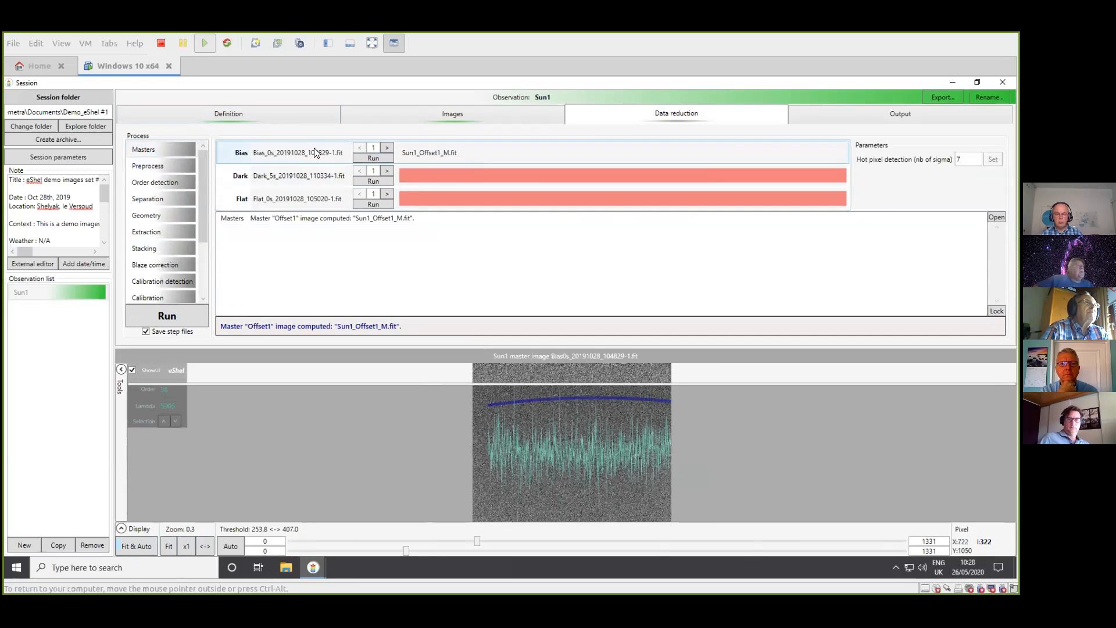
# Compare the second raw bias image, Bias_0s_20191028_104829-2.fit, with the master Sun1_Offset1_M.fit.
pyautogui.click(386, 154)
pyautogui.click(389, 147)
pyautogui.click(390, 148)
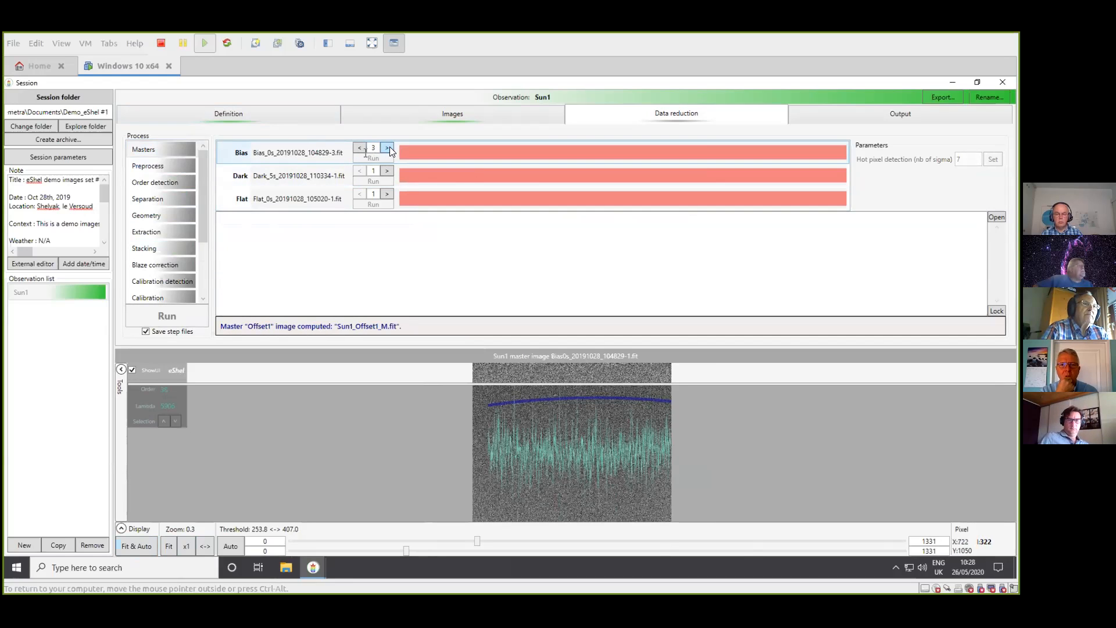
pyautogui.click(389, 148)
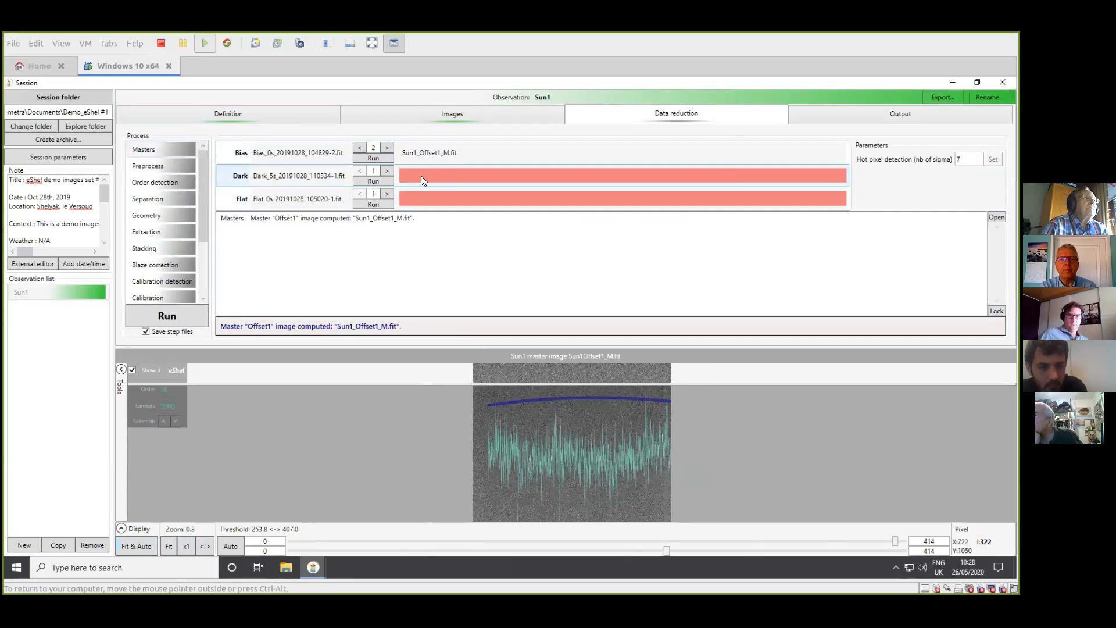
pyautogui.doubleClick(310, 153)
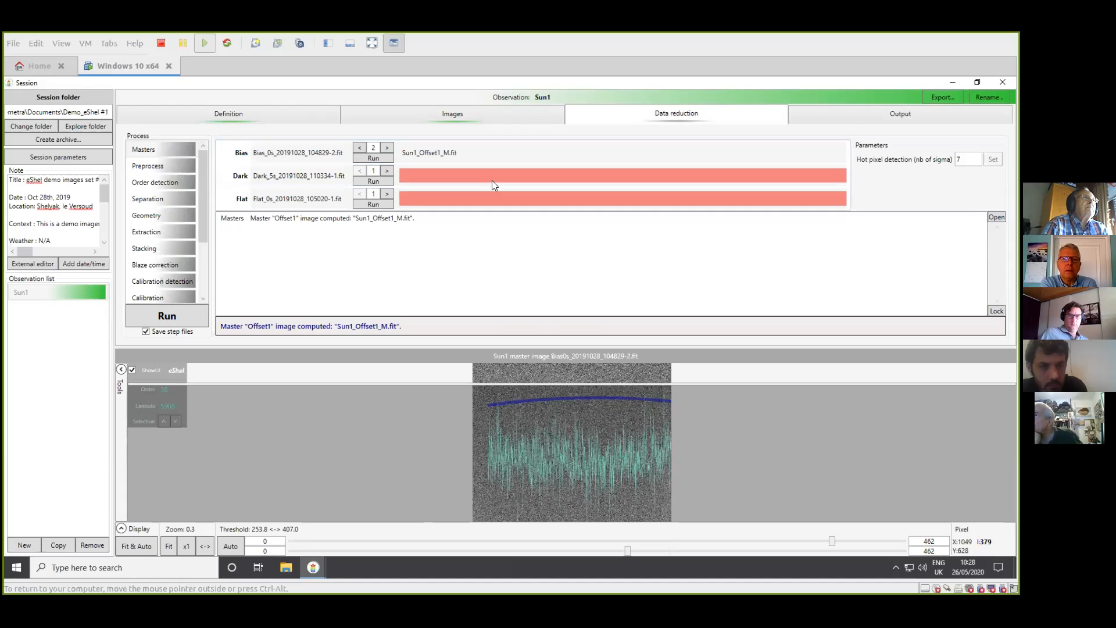
pyautogui.doubleClick(438, 153)
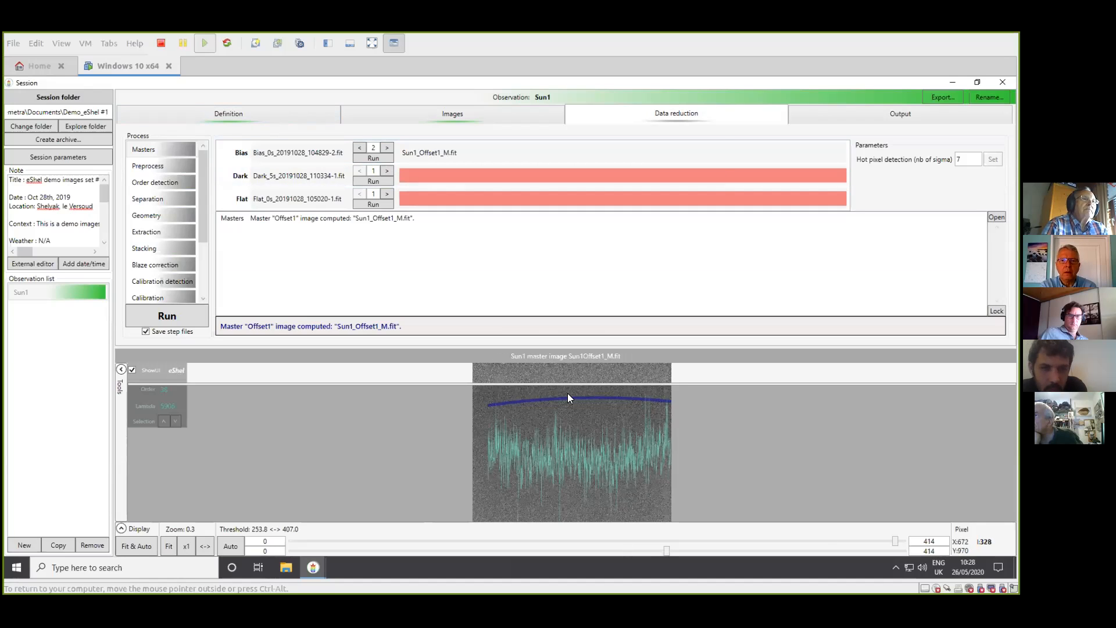
pyautogui.doubleClick(294, 152)
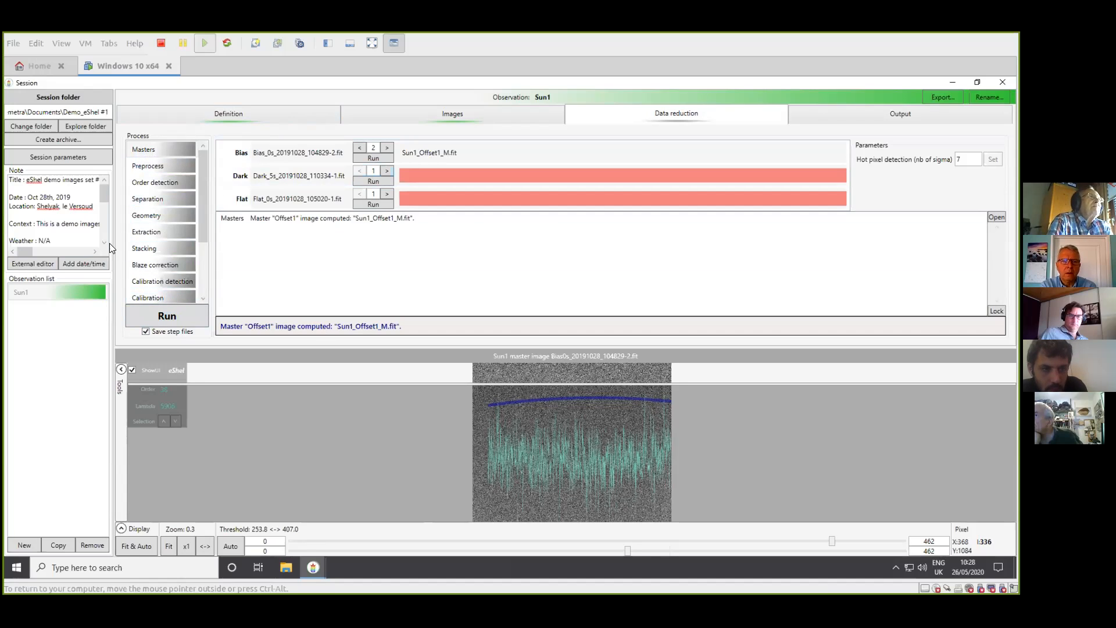
# Run the complete data reduction for Sun1 and follow its progress through the process stages.
pyautogui.click(166, 317)
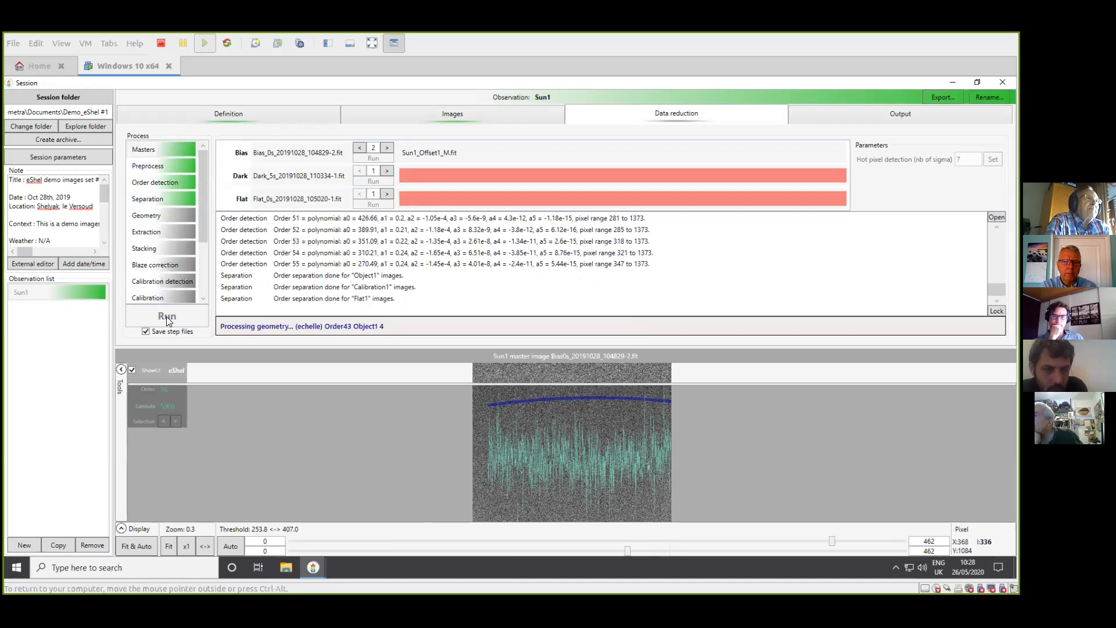
pyautogui.scroll(-3, 200, 250)
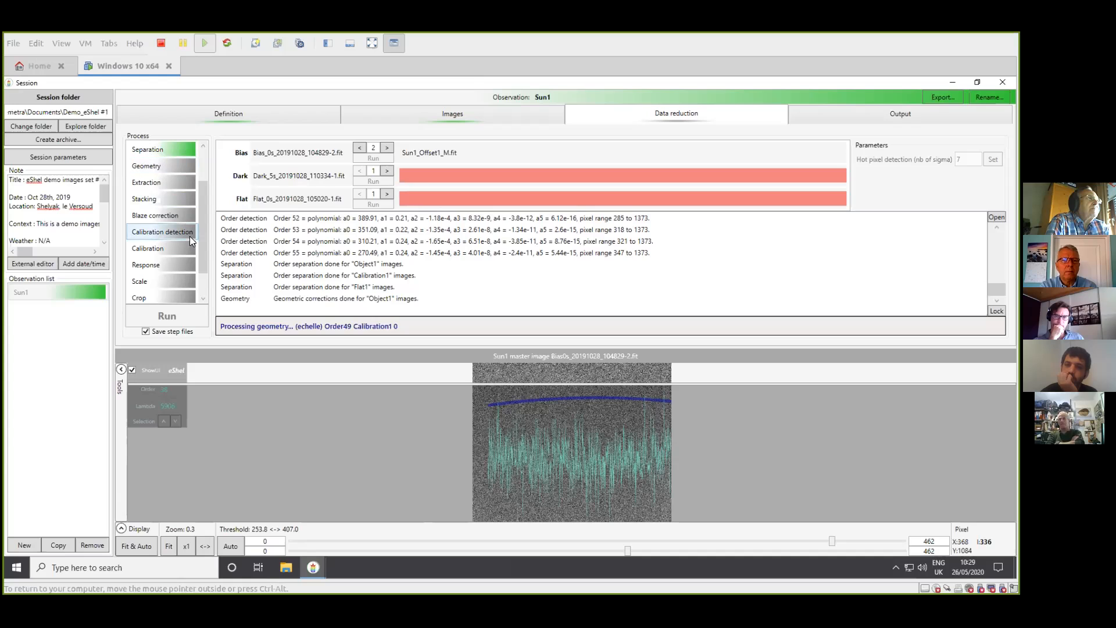
pyautogui.moveTo(203, 200); pyautogui.dragTo(206, 178)
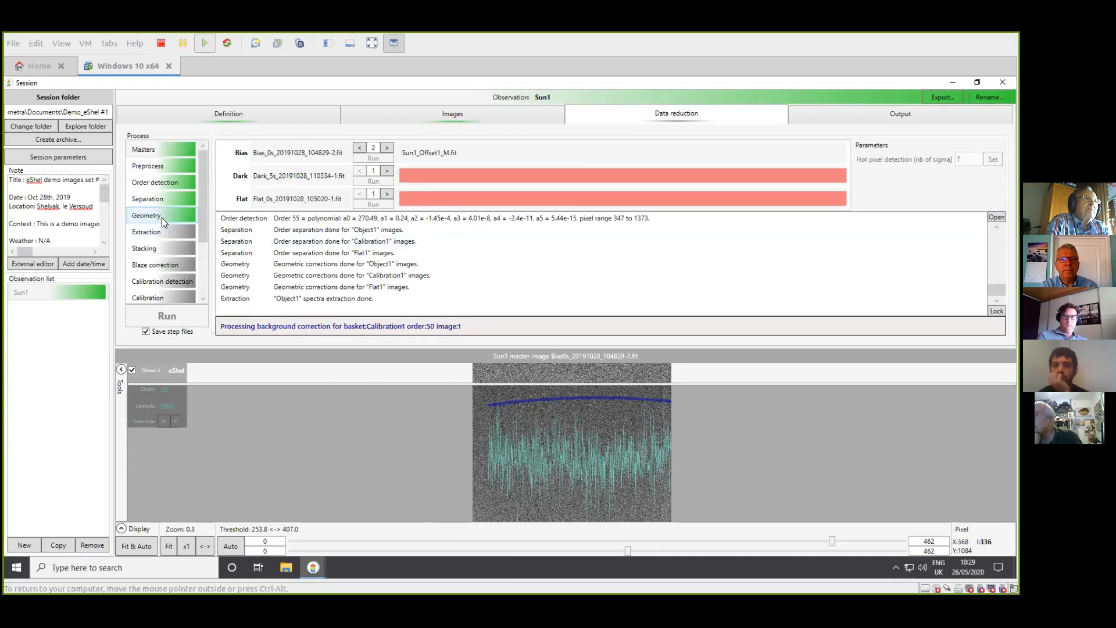
# Open the Stacking stage at order 33 and display its stacked calibration and flat profiles.
pyautogui.click(163, 251)
pyautogui.scroll(-2, 163, 255)
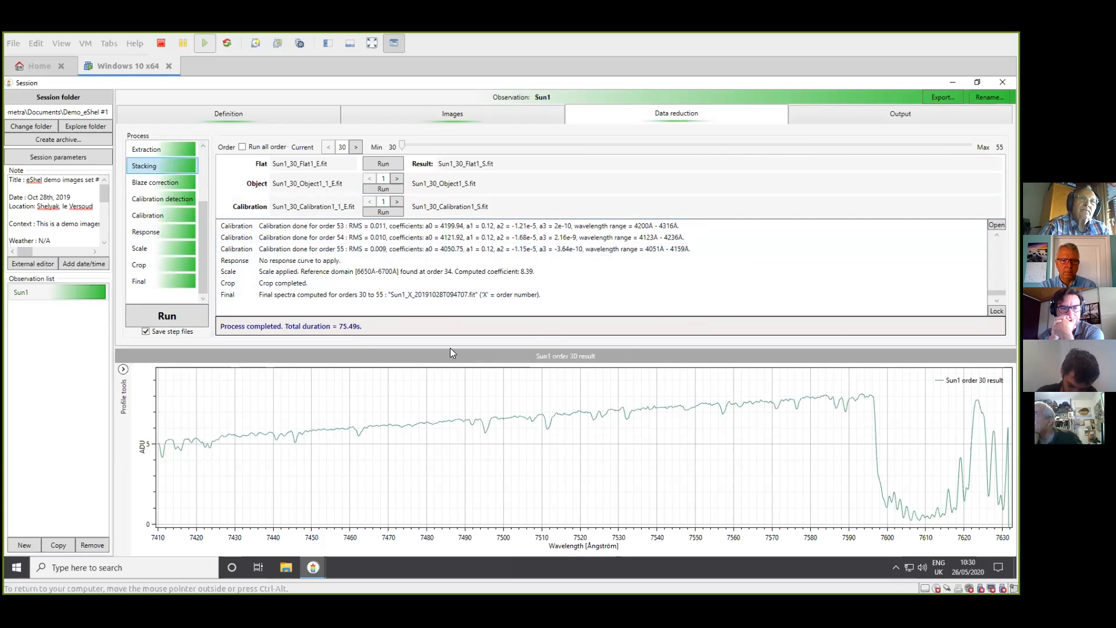
pyautogui.click(356, 147)
pyautogui.click(356, 147)
pyautogui.click(356, 147)
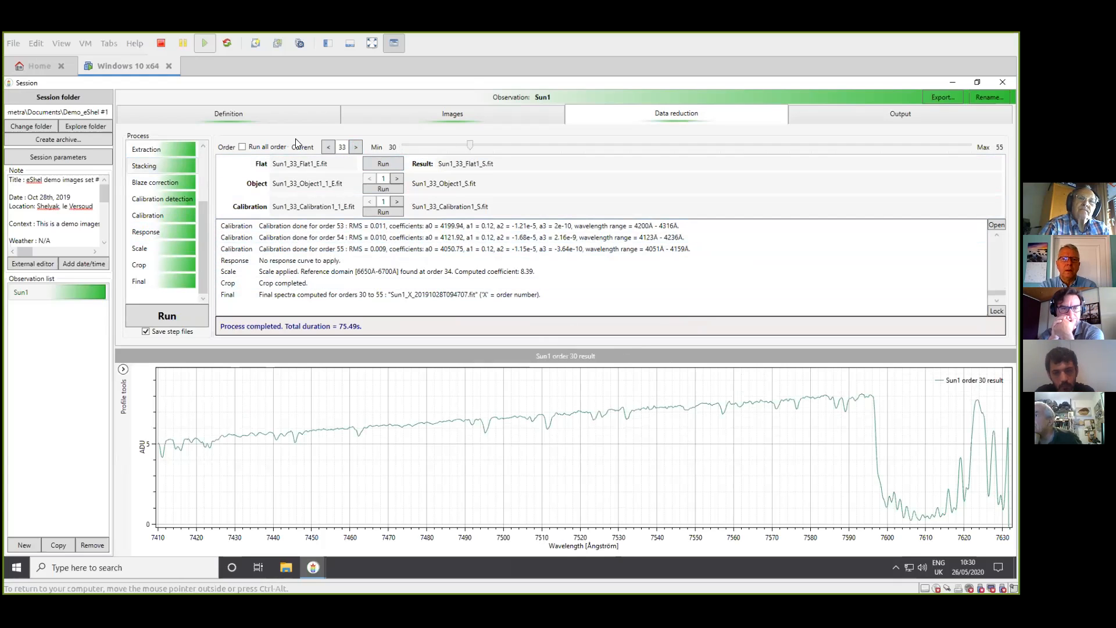
pyautogui.doubleClick(465, 211)
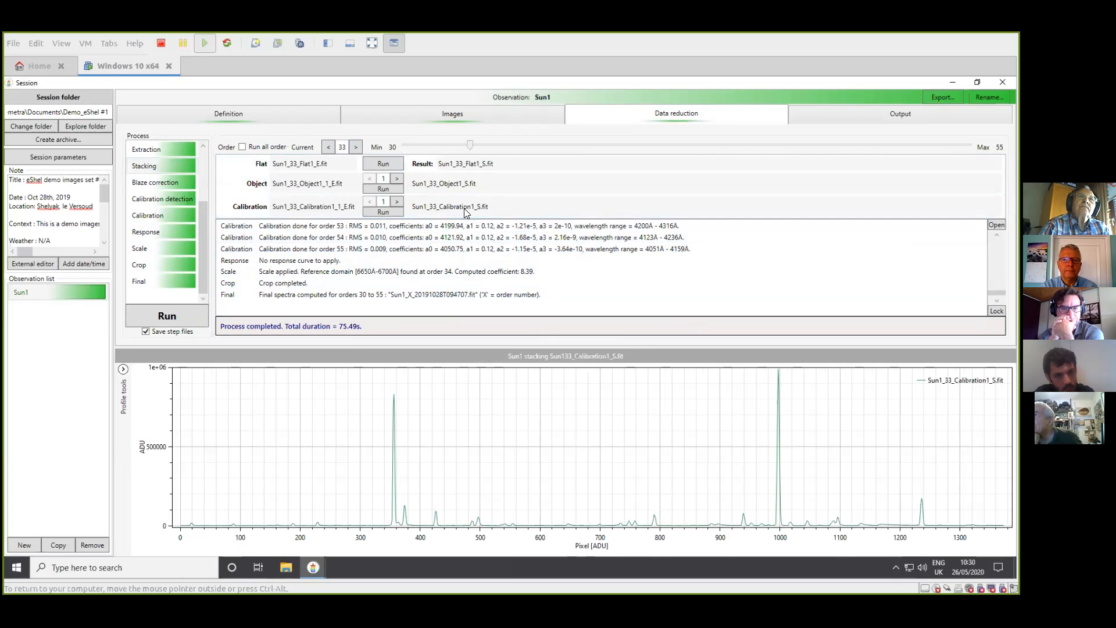
pyautogui.doubleClick(461, 167)
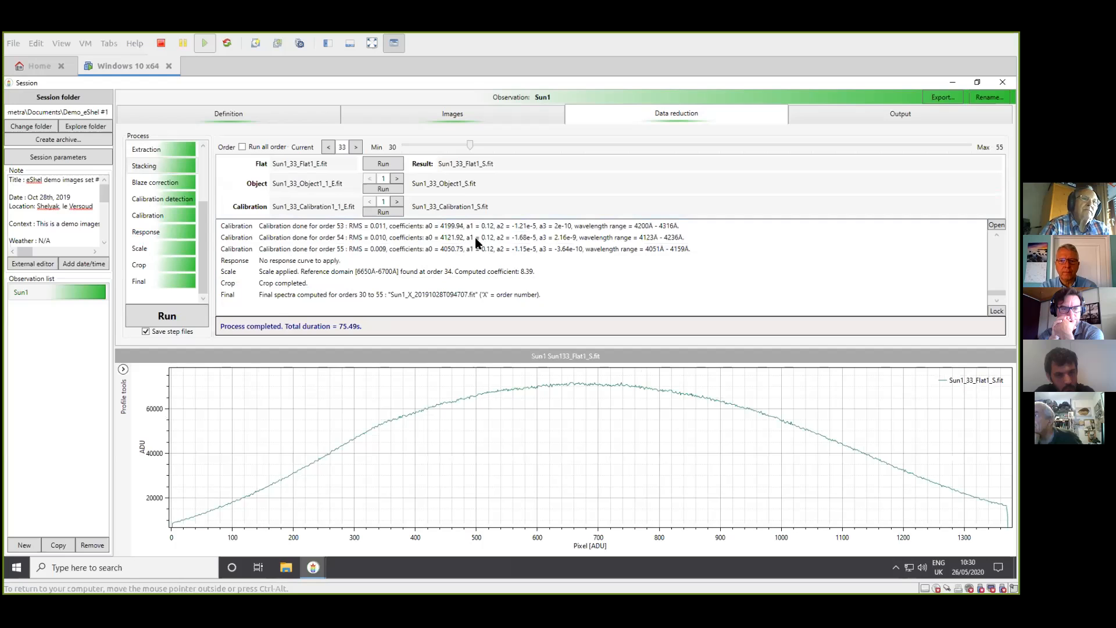
# Display the stacked object profile of order 33 fitted to the graph with the profile tools, followed by that of order 34.
pyautogui.doubleClick(447, 185)
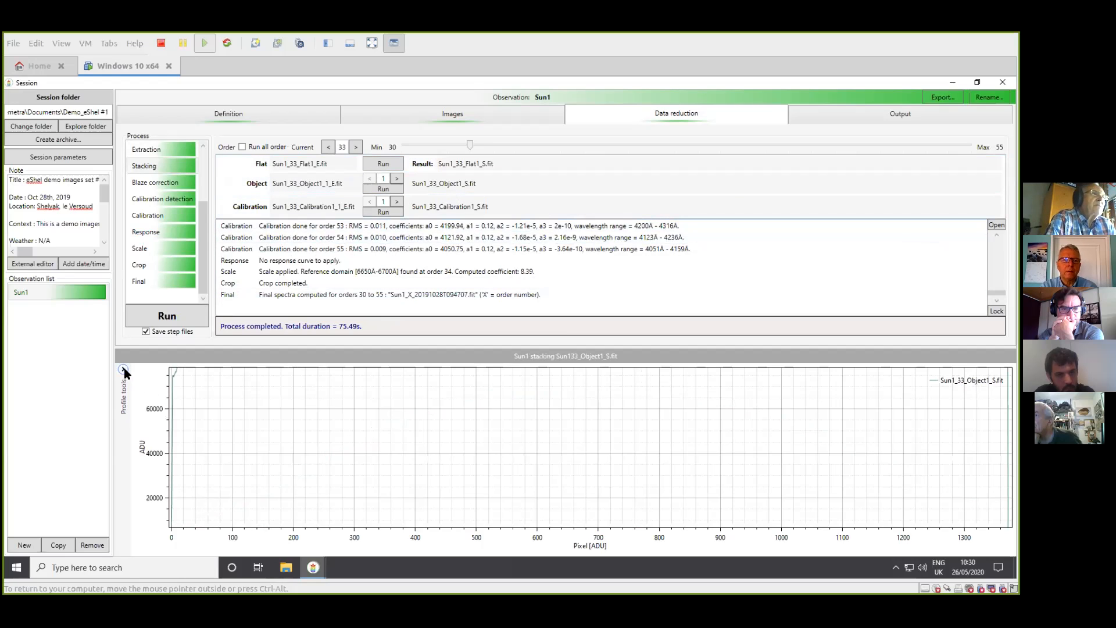
pyautogui.click(124, 414)
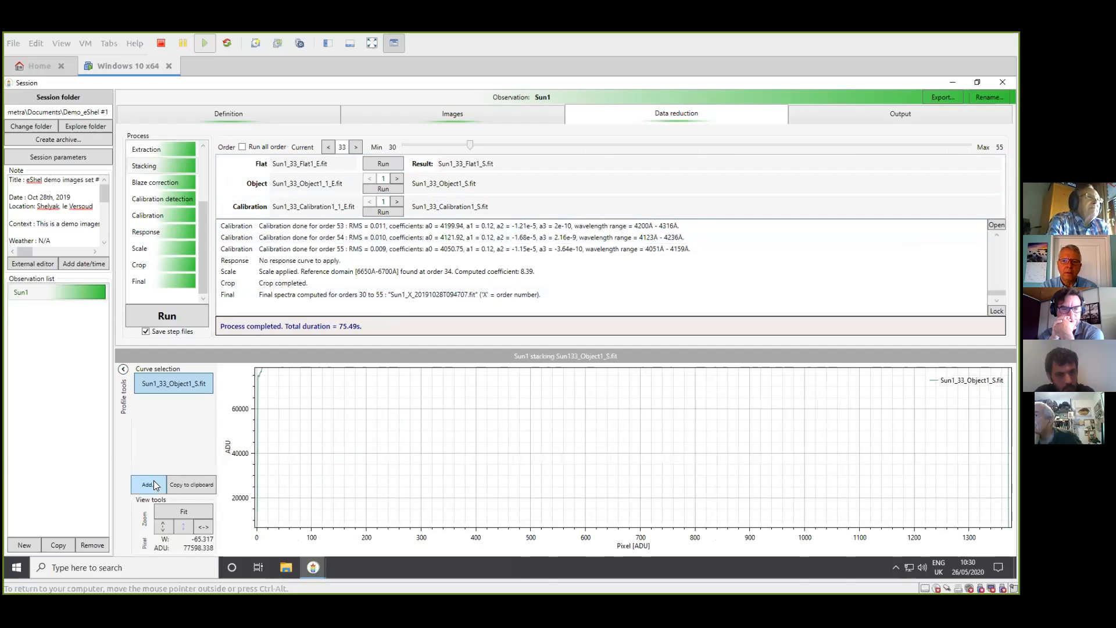
pyautogui.click(184, 510)
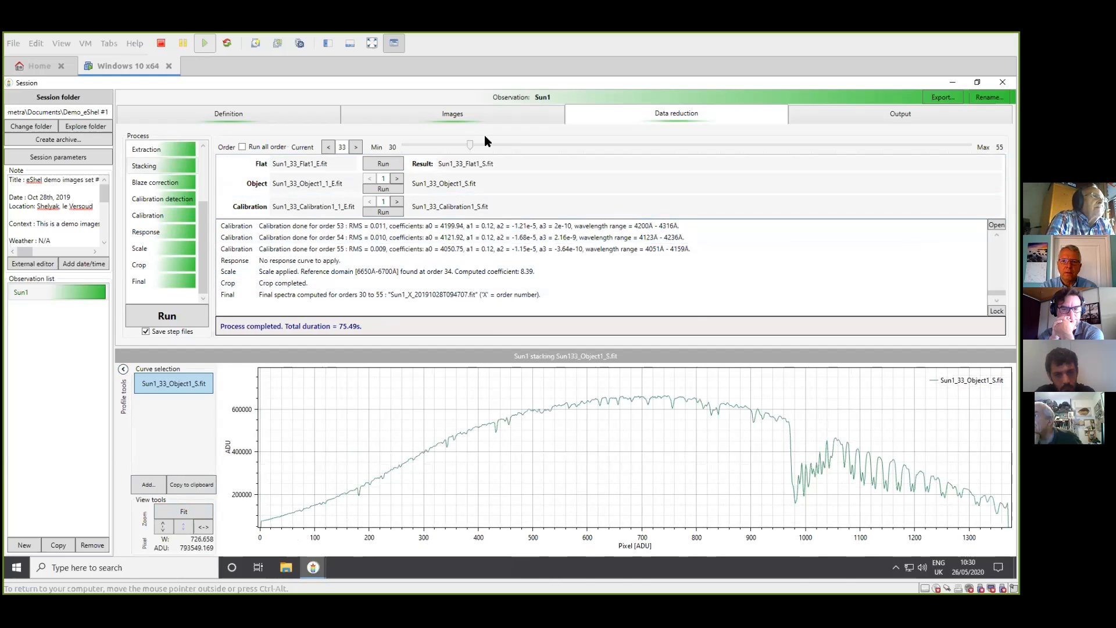
pyautogui.click(357, 148)
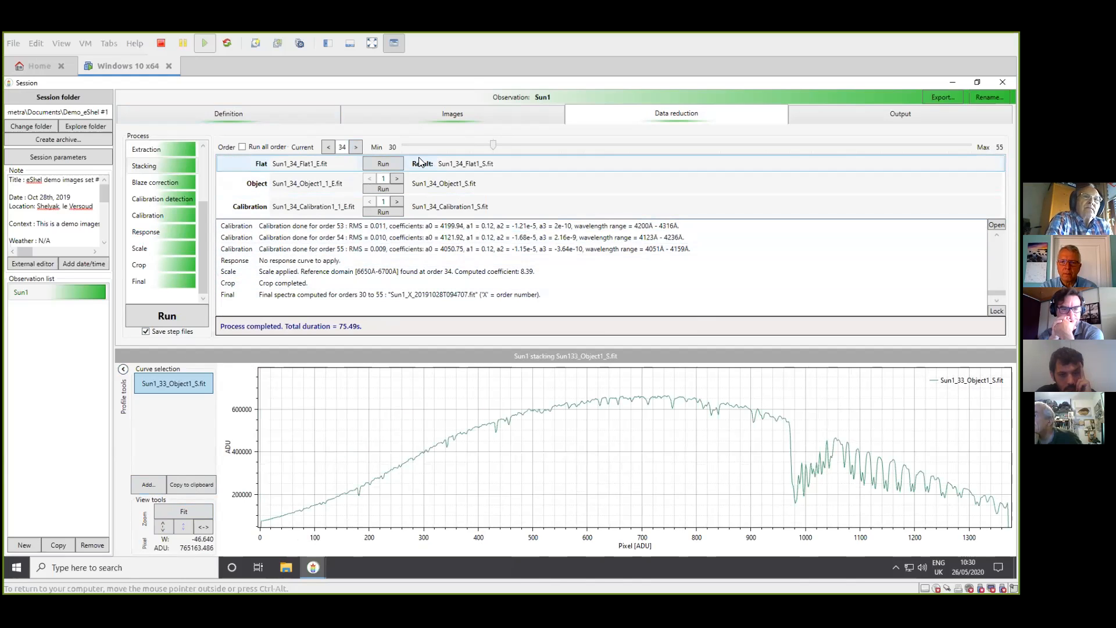
pyautogui.click(464, 189)
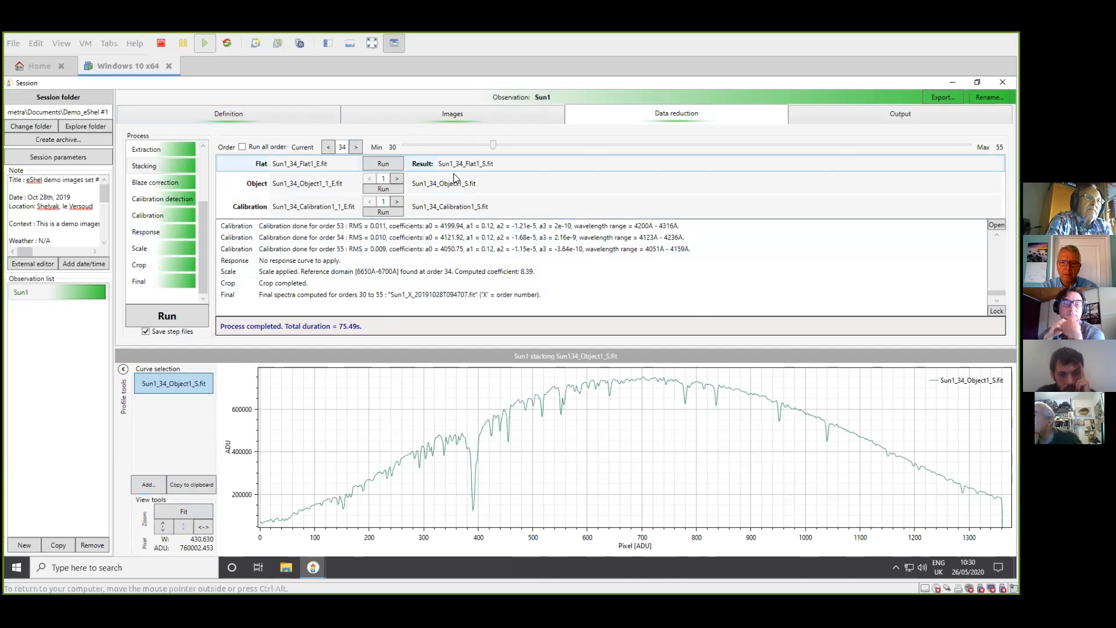
# Display the final spectrum of order 34, fit it to the graph, and read the wavelength and intensity at its deepest absorption line.
pyautogui.click(162, 282)
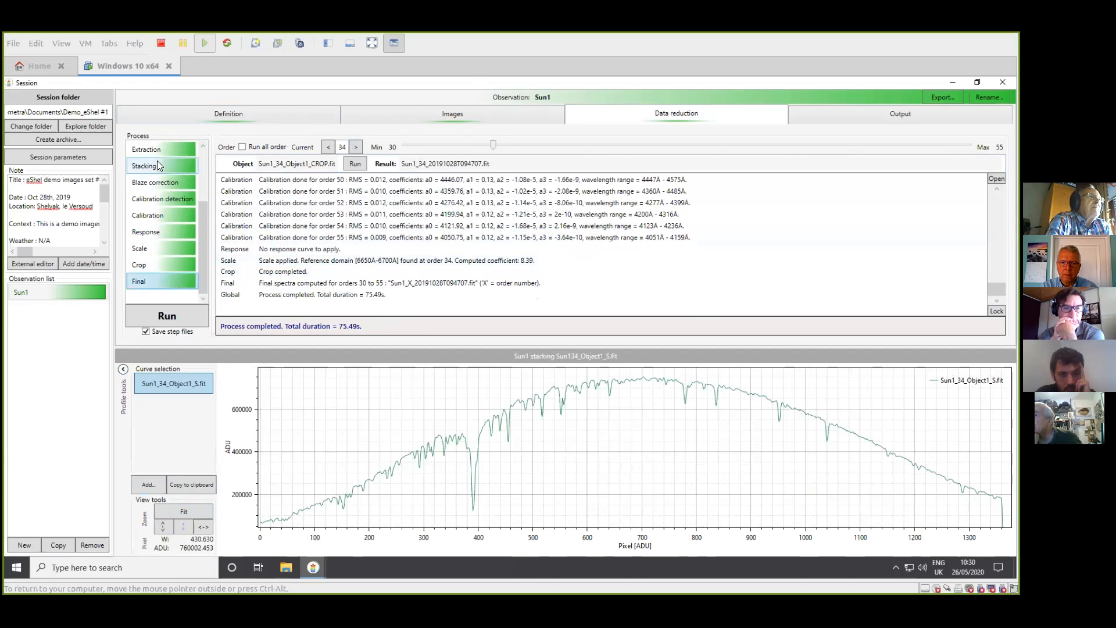
pyautogui.click(446, 164)
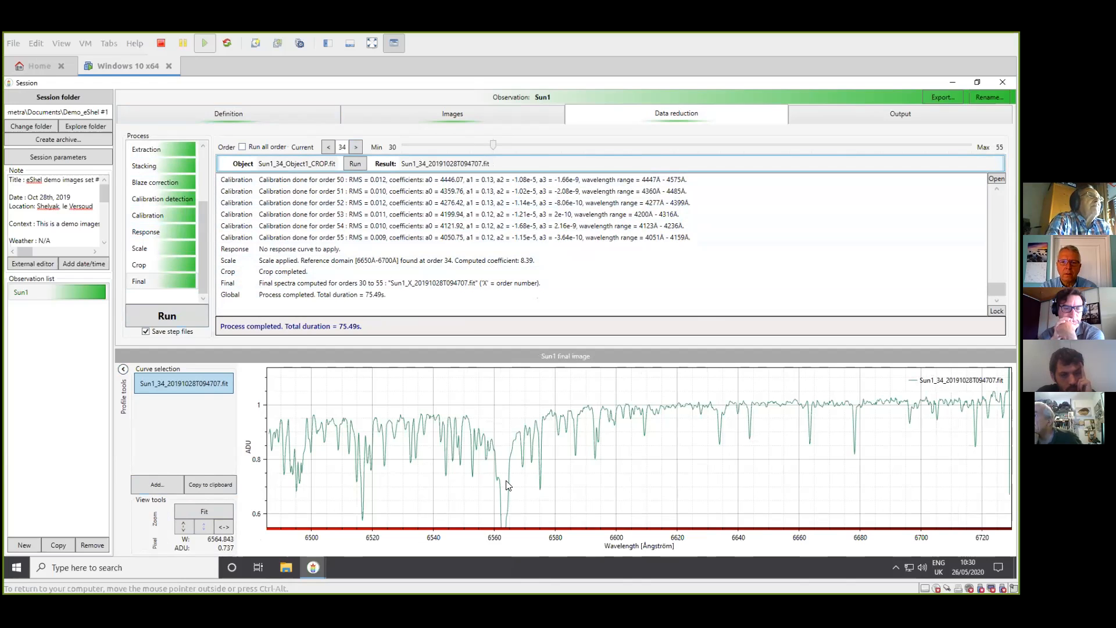
pyautogui.moveTo(510, 443); pyautogui.dragTo(496, 495)
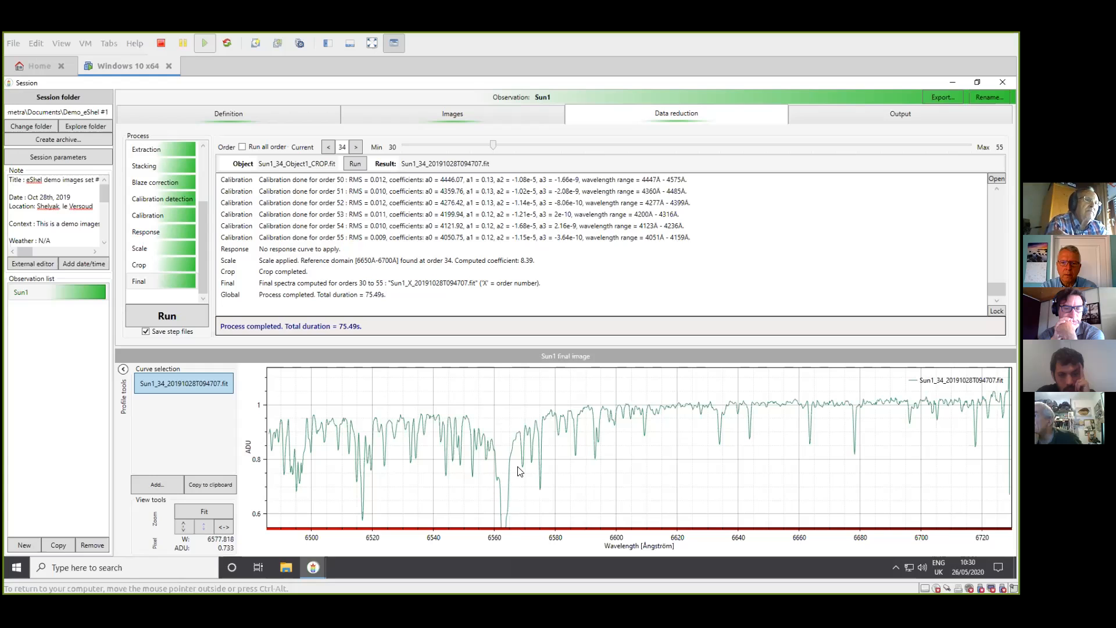
pyautogui.click(204, 511)
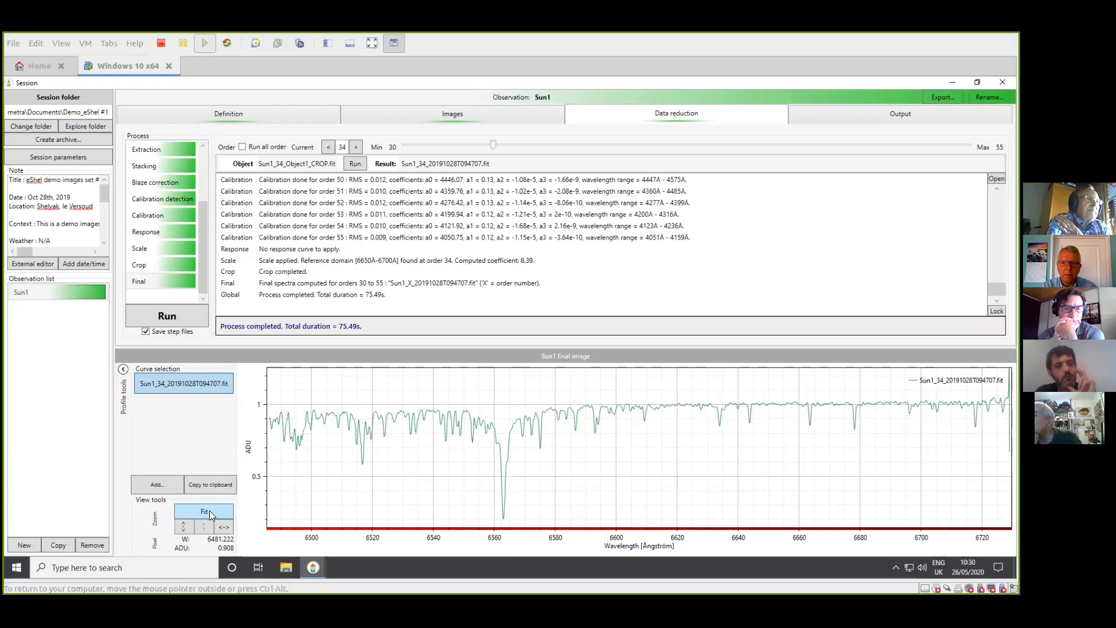
pyautogui.moveTo(504, 415); pyautogui.dragTo(508, 530)
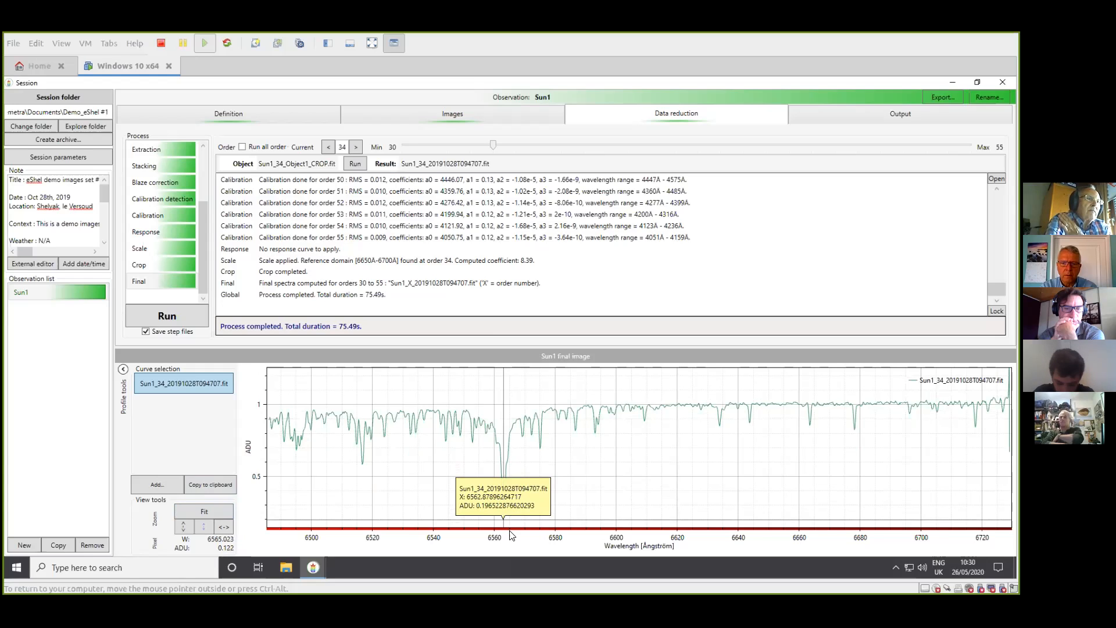
pyautogui.moveTo(511, 535); pyautogui.dragTo(510, 535)
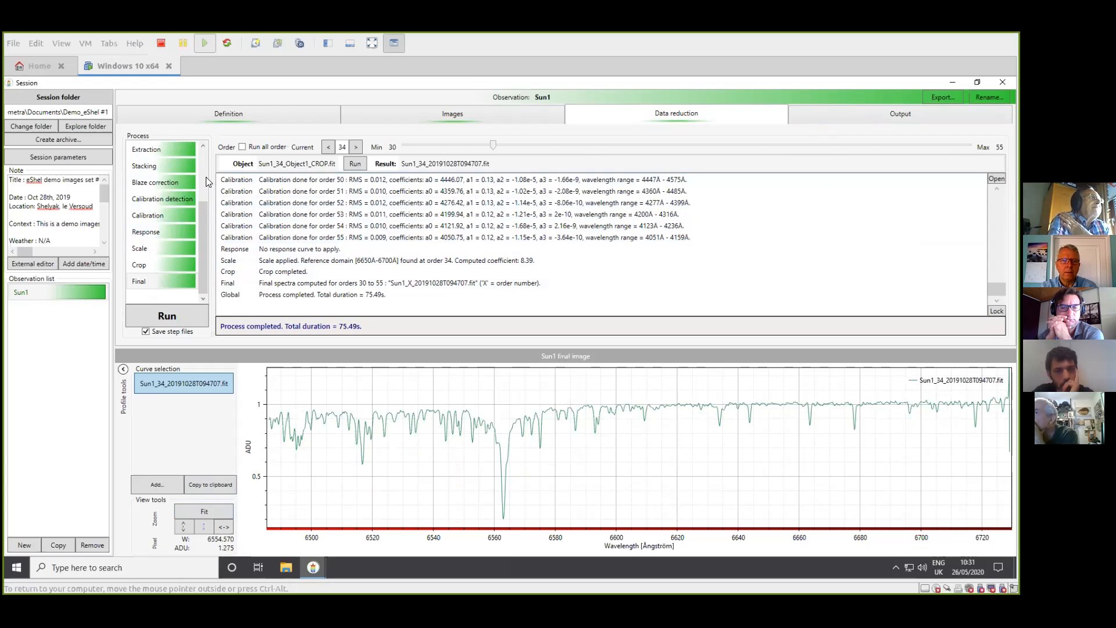
# Review the Preprocess and Order detection stages of the data reduction.
pyautogui.moveTo(203, 230); pyautogui.dragTo(207, 161)
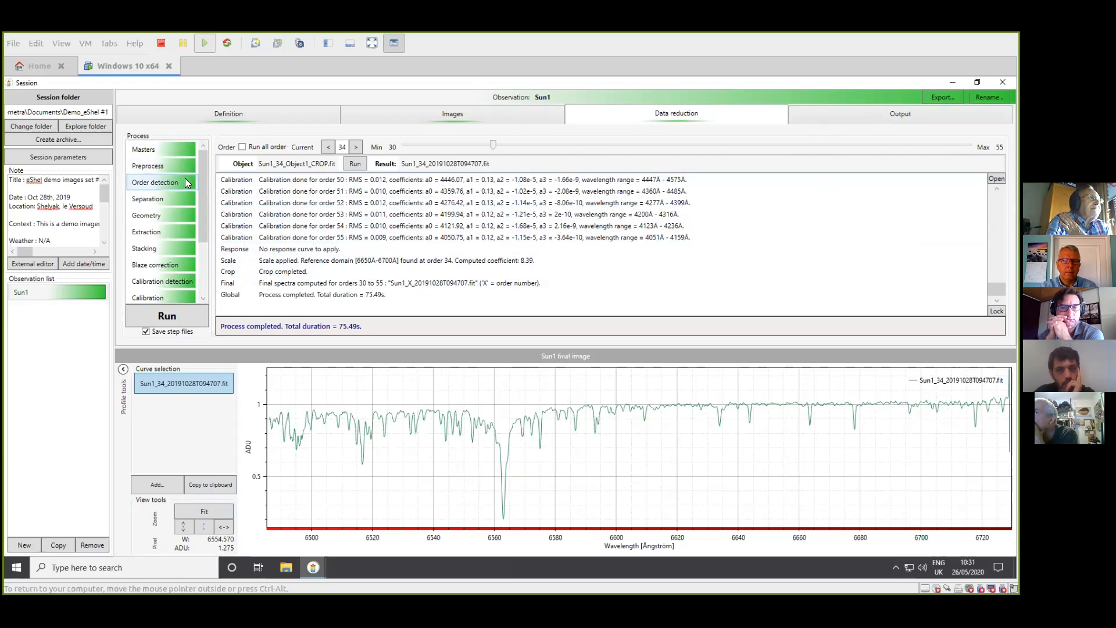
pyautogui.click(170, 166)
pyautogui.click(169, 184)
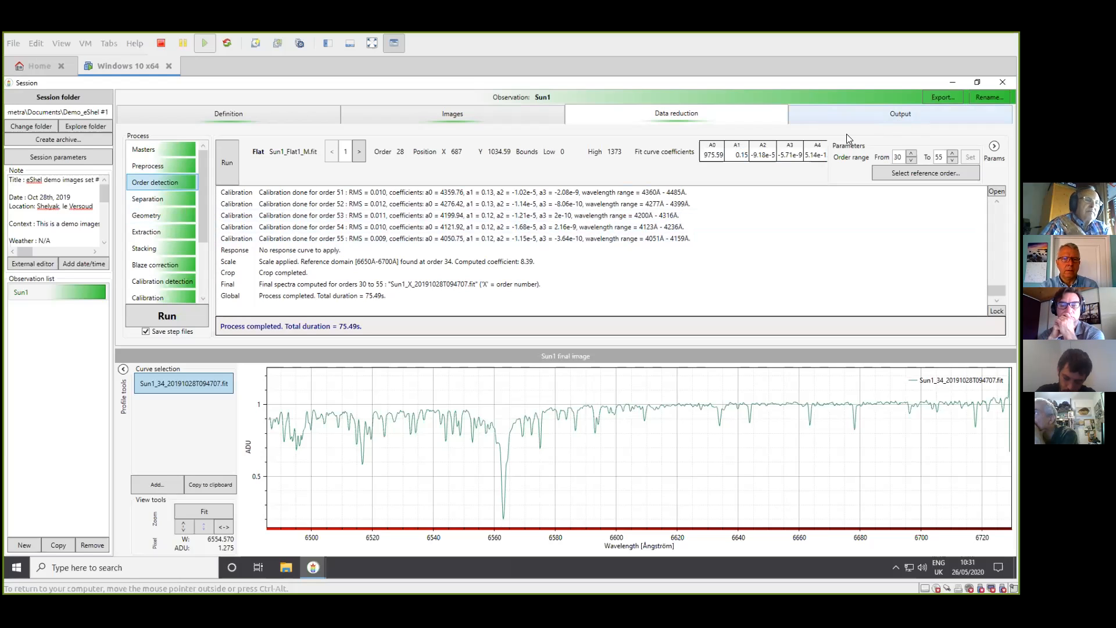
# Examine the output spectra of all Sun1 orders, from the shortest to the longest wavelengths.
pyautogui.click(852, 114)
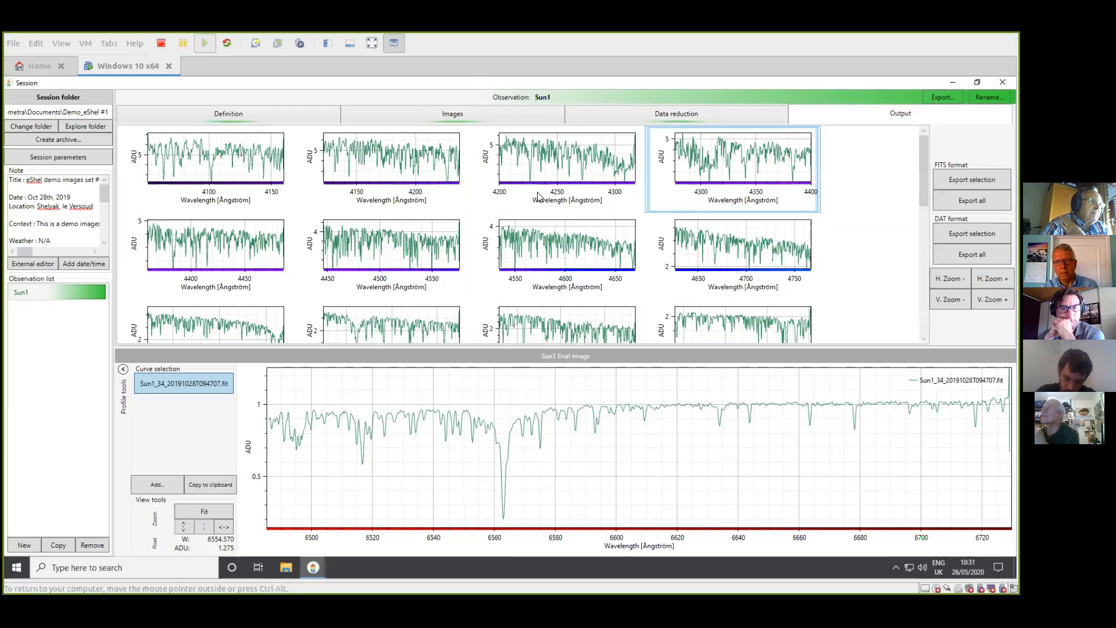
pyautogui.moveTo(920, 166); pyautogui.dragTo(916, 311)
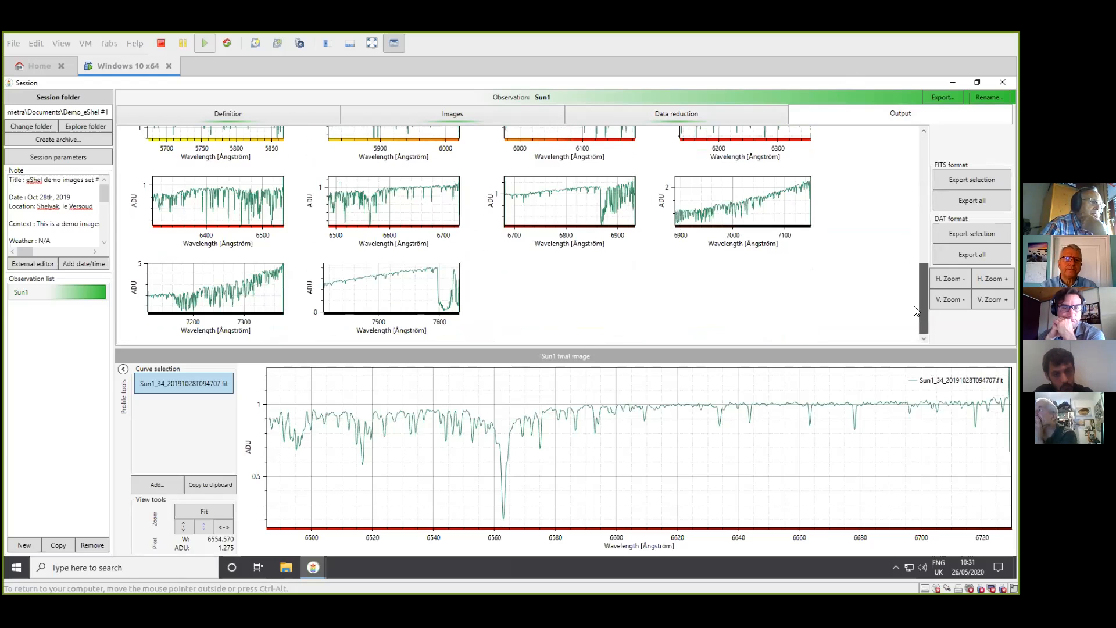
pyautogui.scroll(2, 928, 243)
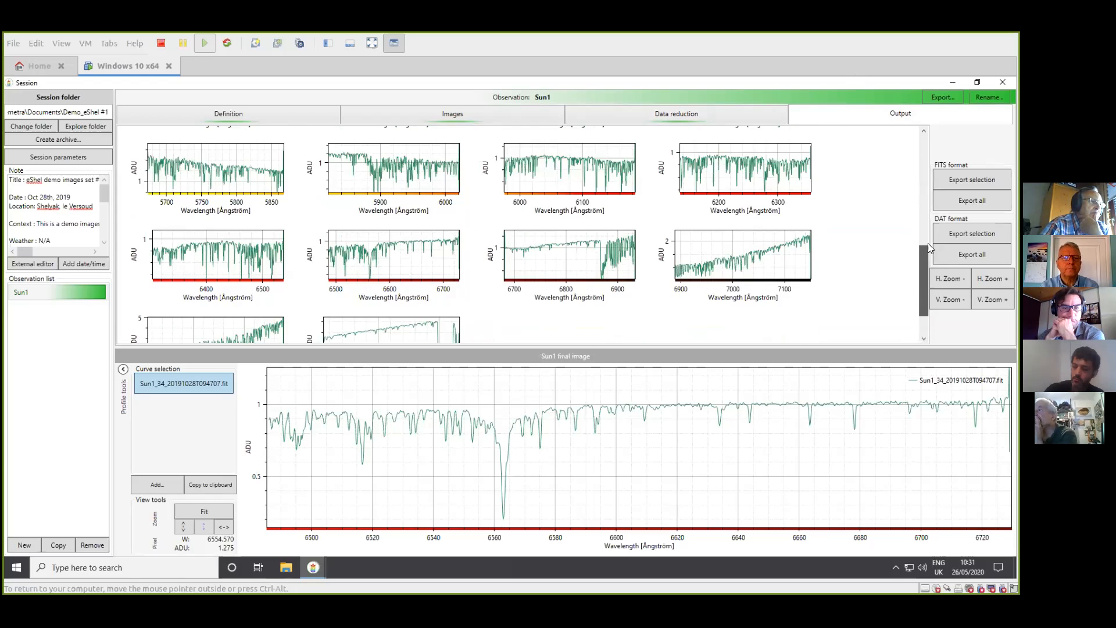
pyautogui.scroll(2, 407, 192)
pyautogui.scroll(3, 194, 201)
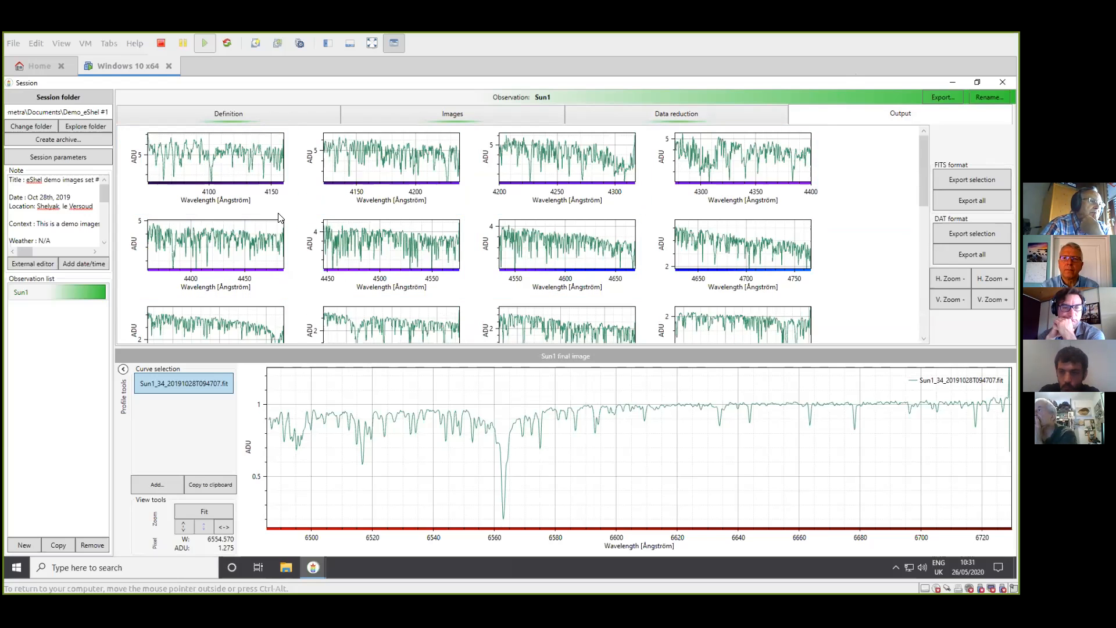
pyautogui.scroll(-2, 854, 222)
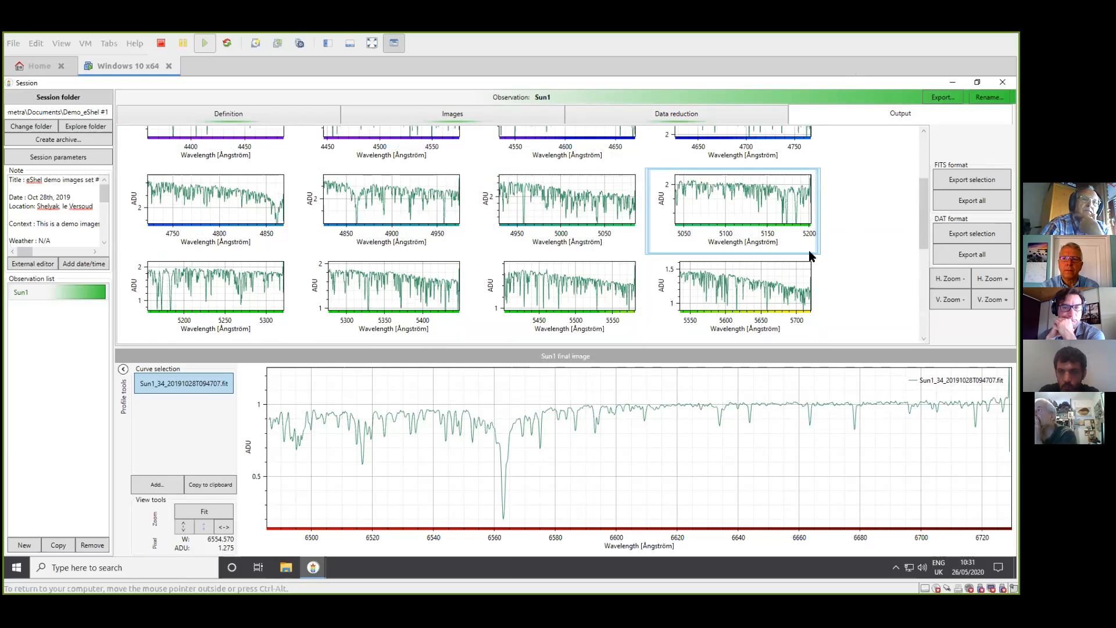
pyautogui.scroll(-4, 846, 244)
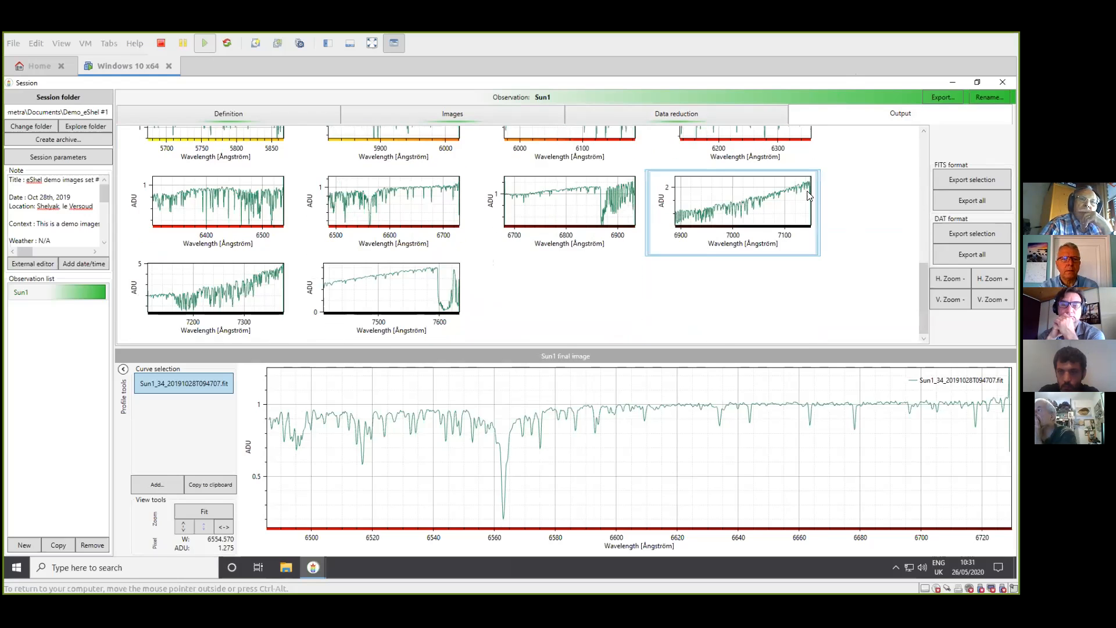
pyautogui.scroll(1, 721, 186)
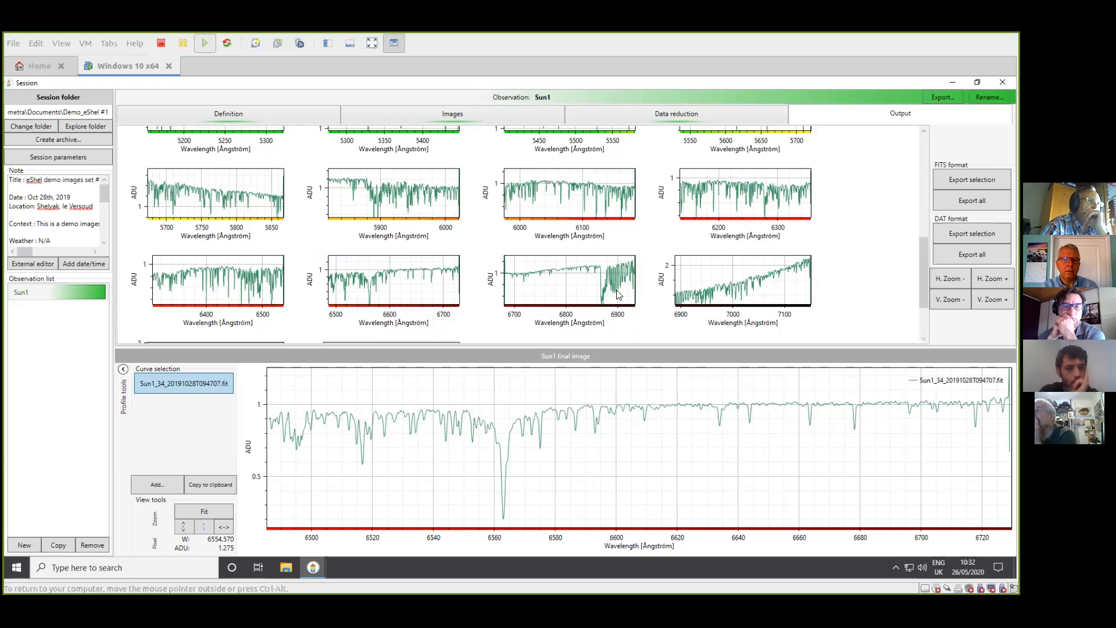
pyautogui.scroll(-2, 852, 229)
pyautogui.click(511, 281)
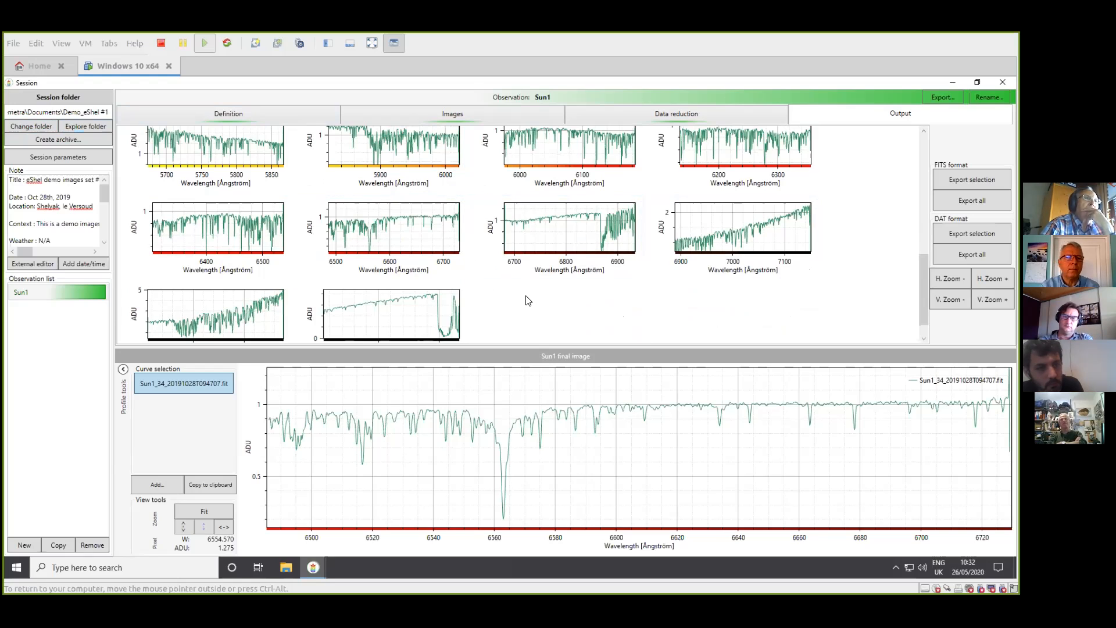
pyautogui.click(283, 572)
pyautogui.moveTo(283, 573)
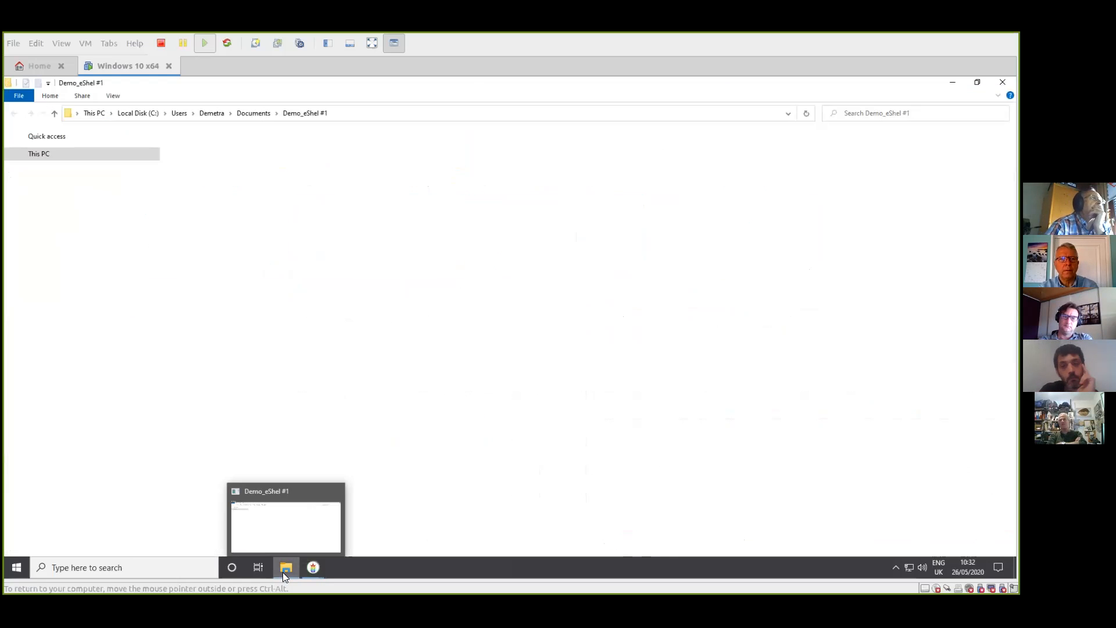
pyautogui.click(282, 572)
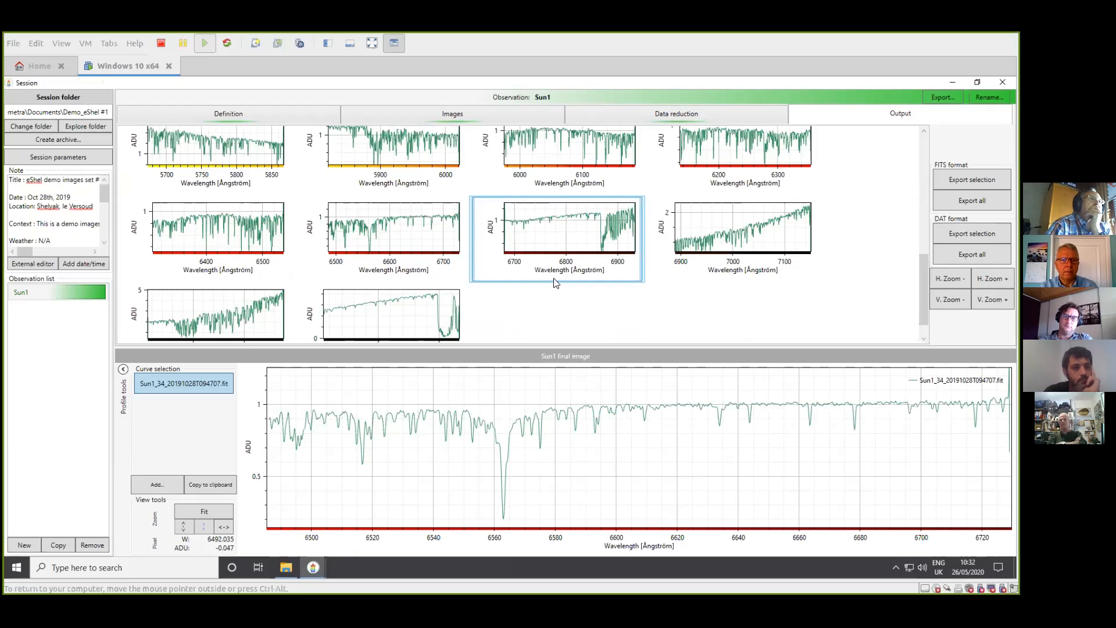
# Switch to File Explorer, look through the files in the Demo_eShel #1 session folder, and sort them by date modified.
pyautogui.click(282, 570)
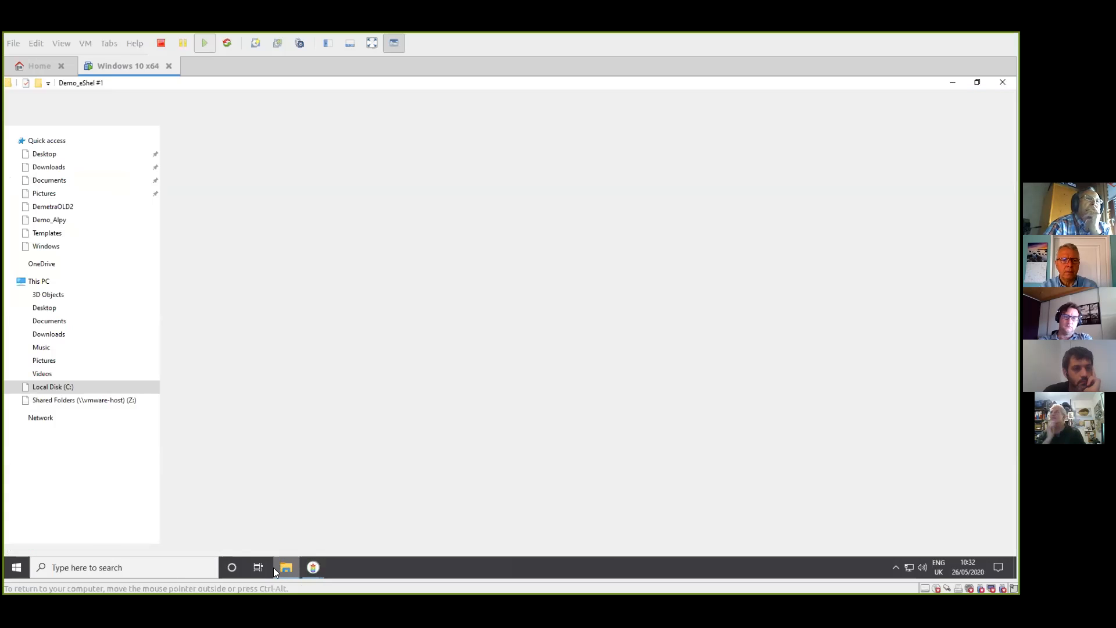
pyautogui.click(284, 570)
pyautogui.click(284, 569)
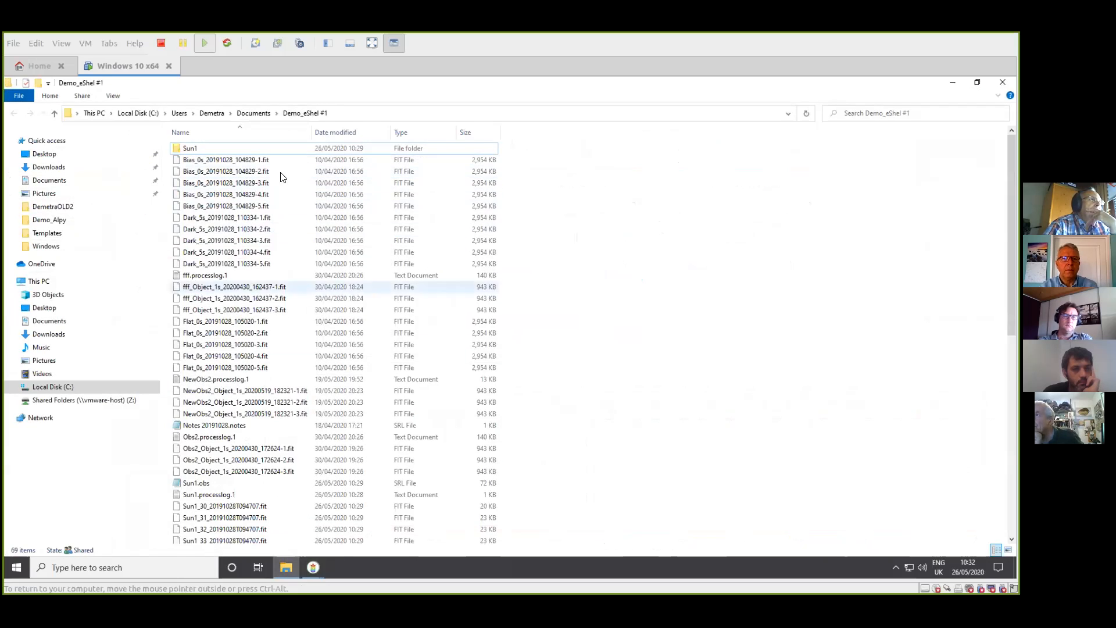
pyautogui.scroll(-8, 282, 358)
pyautogui.scroll(-4, 281, 361)
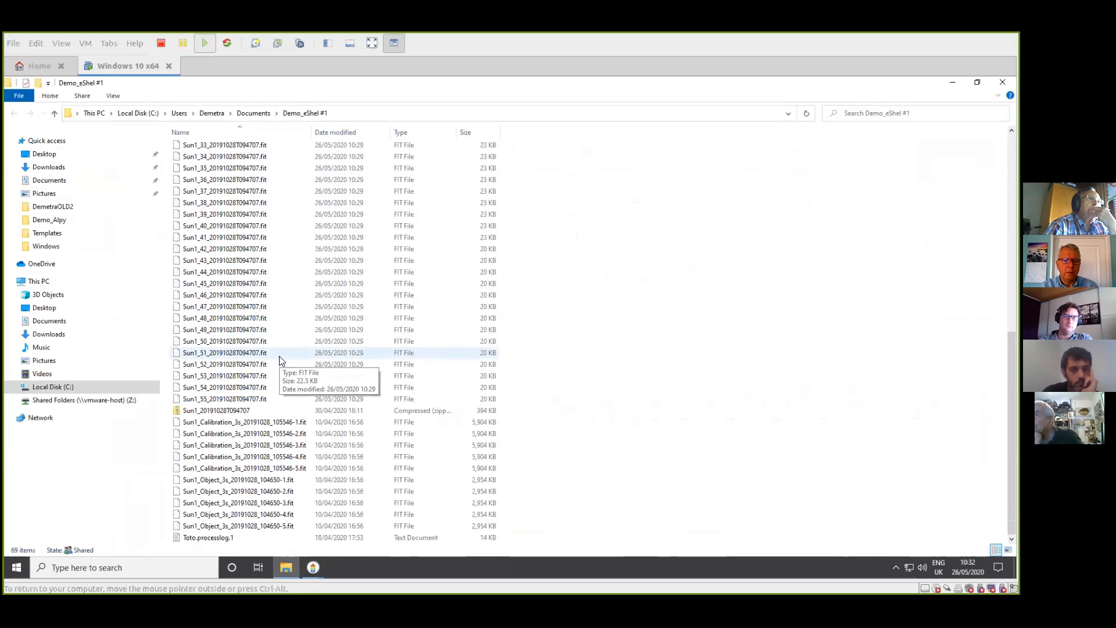
pyautogui.scroll(6, 279, 361)
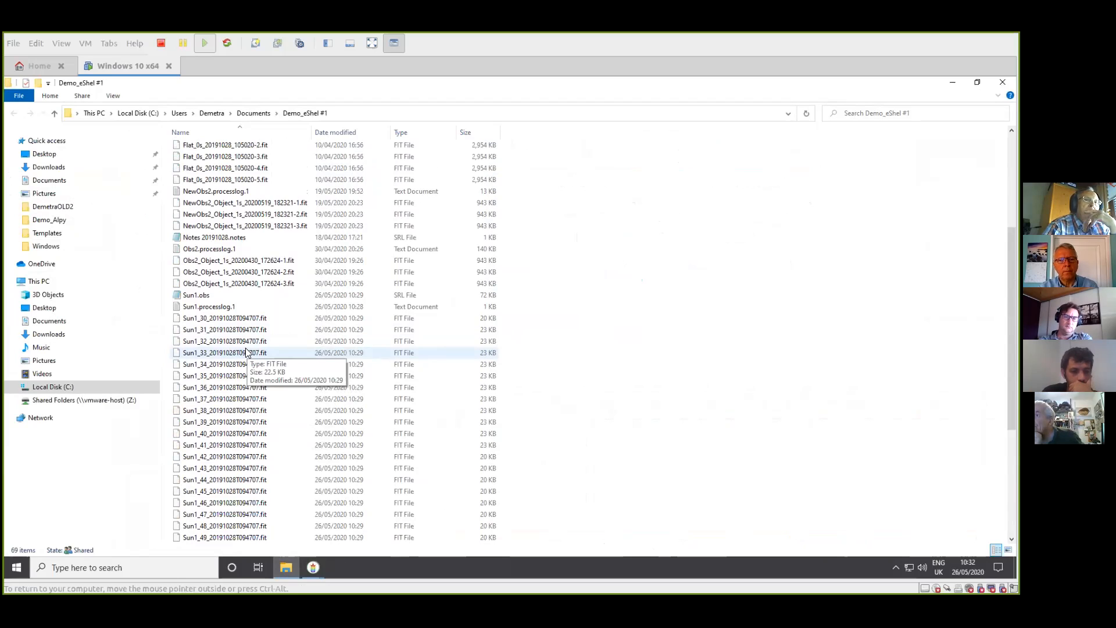
pyautogui.scroll(2, 256, 245)
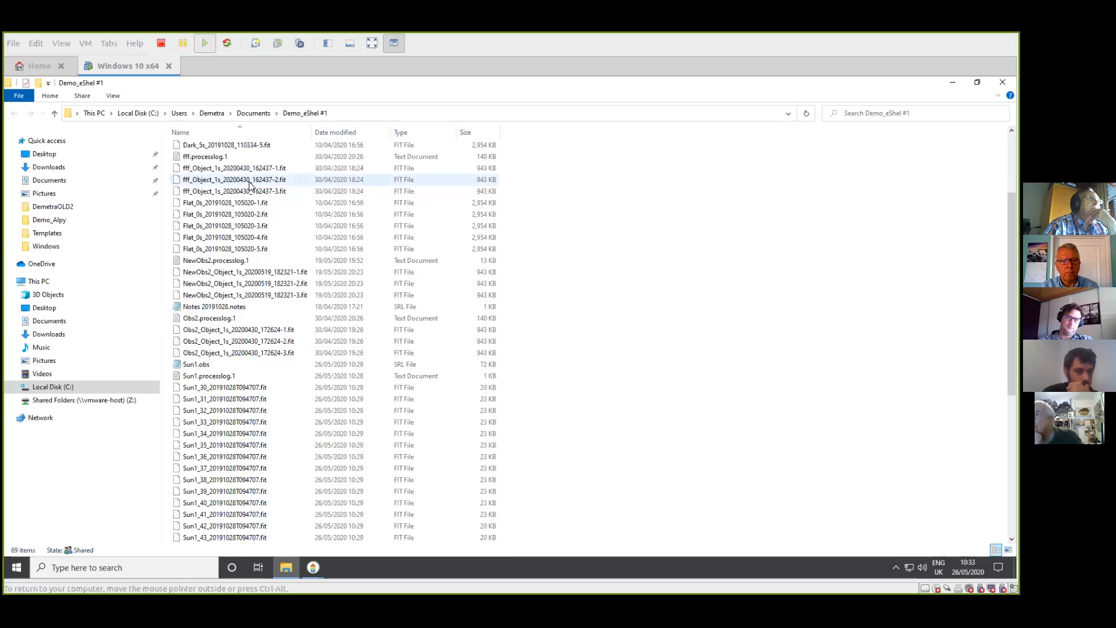
pyautogui.scroll(4, 250, 185)
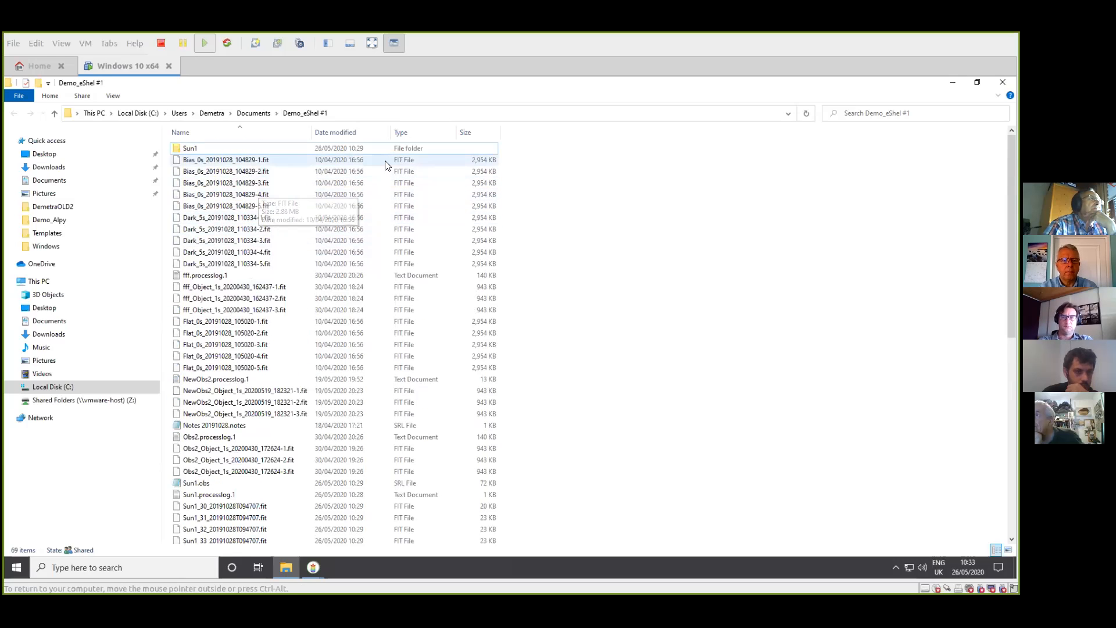
pyautogui.click(337, 132)
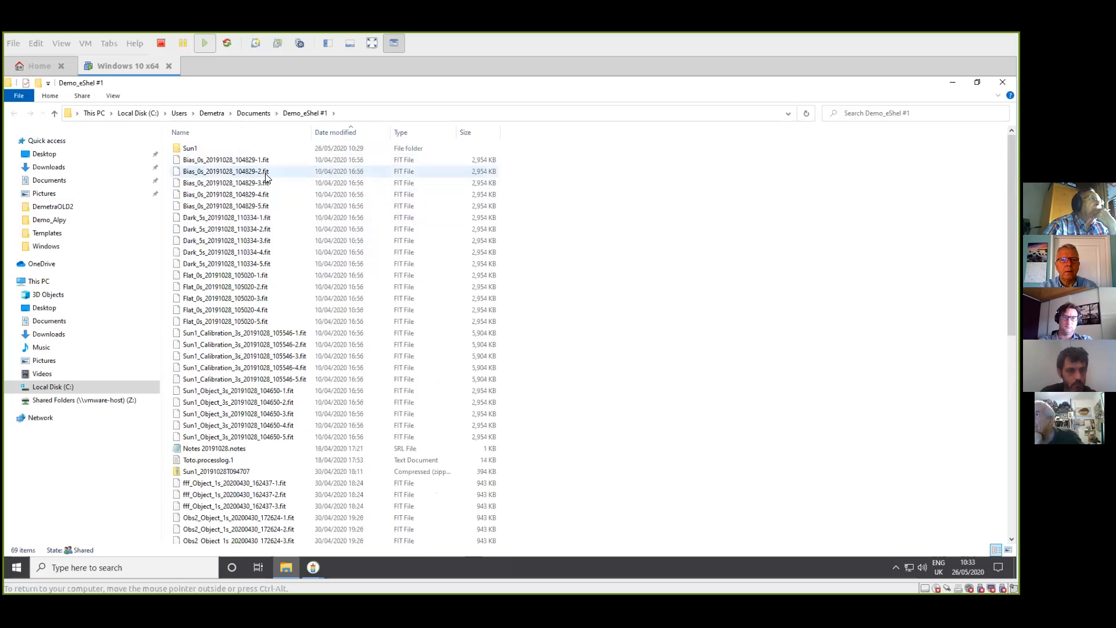
# Look through the intermediate reduction files in the Sun1 subfolder, return to Demo_eShel #1, and close File Explorer.
pyautogui.doubleClick(198, 148)
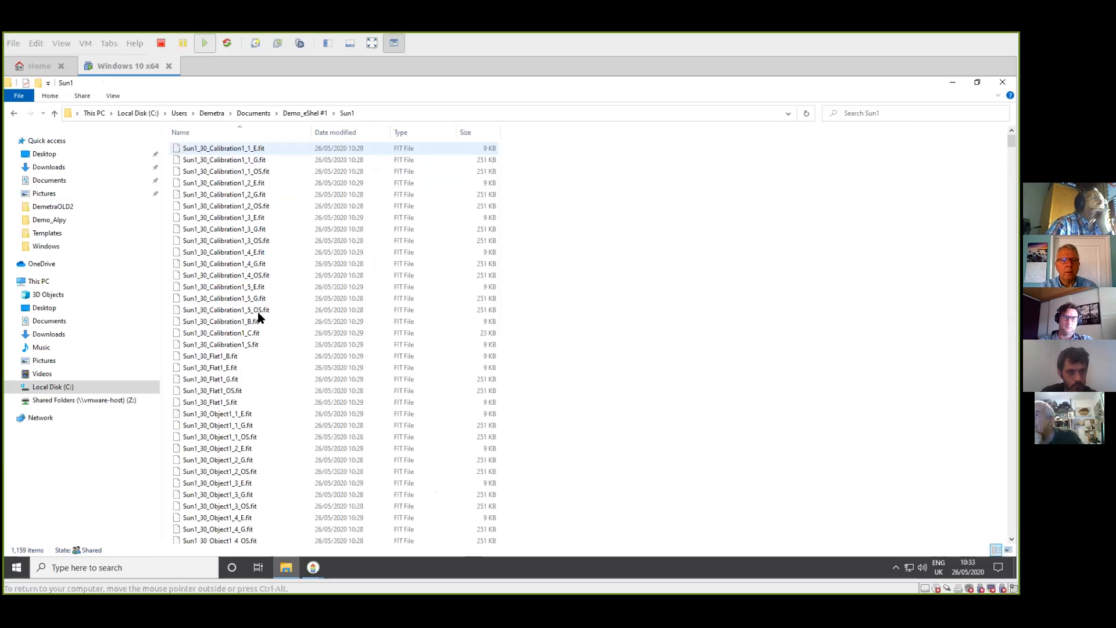
pyautogui.scroll(-20, 259, 317)
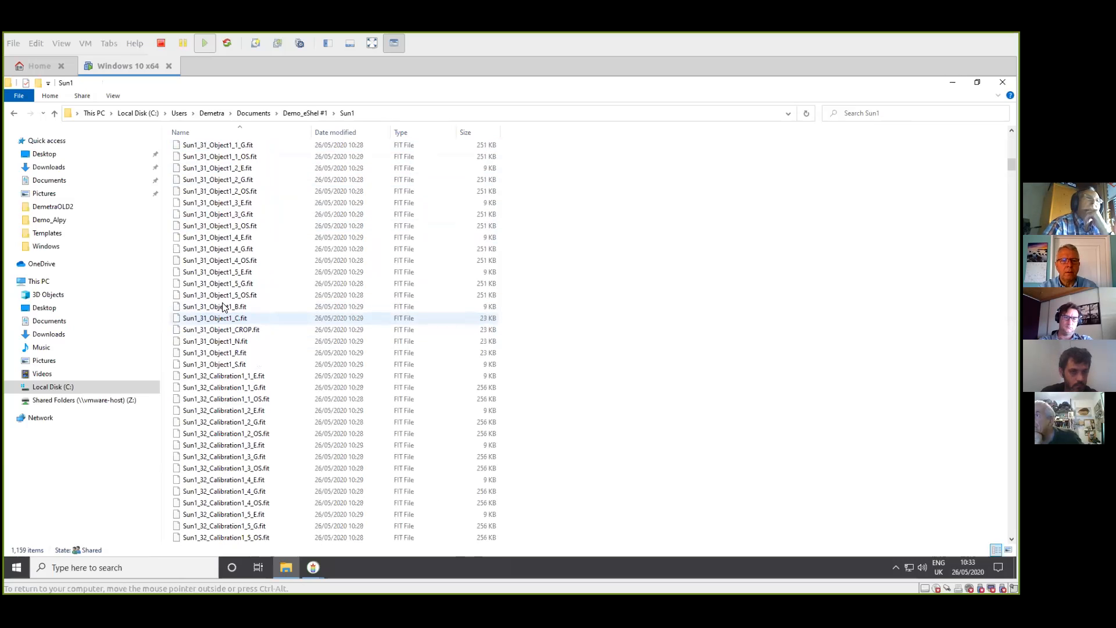
pyautogui.scroll(-20, 223, 307)
pyautogui.scroll(-20, 223, 308)
pyautogui.scroll(20, 223, 305)
pyautogui.scroll(20, 228, 300)
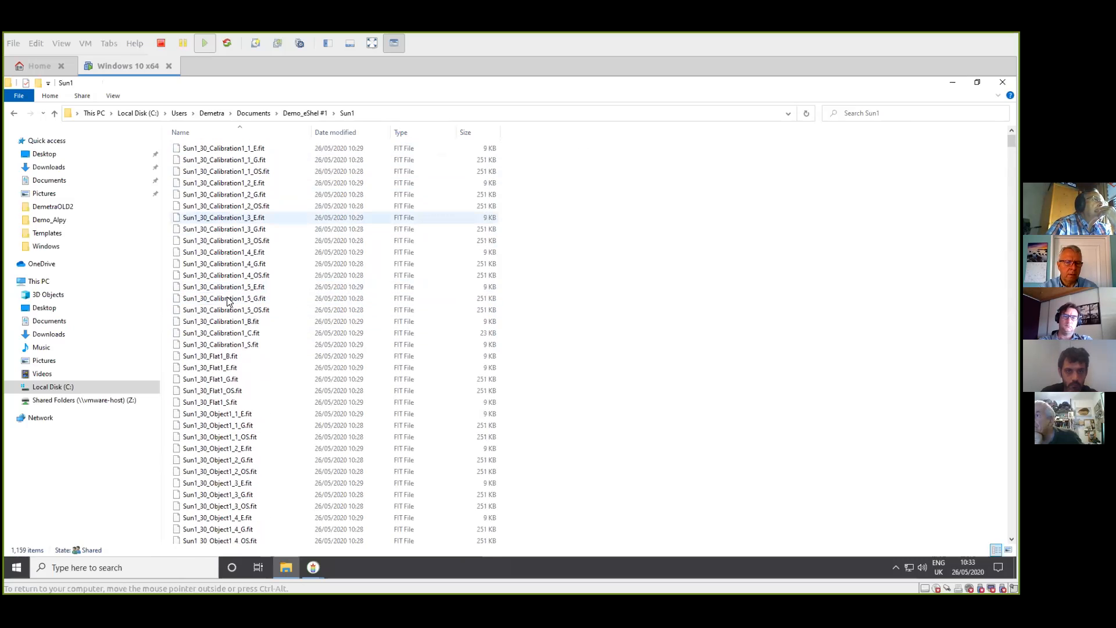
pyautogui.click(301, 114)
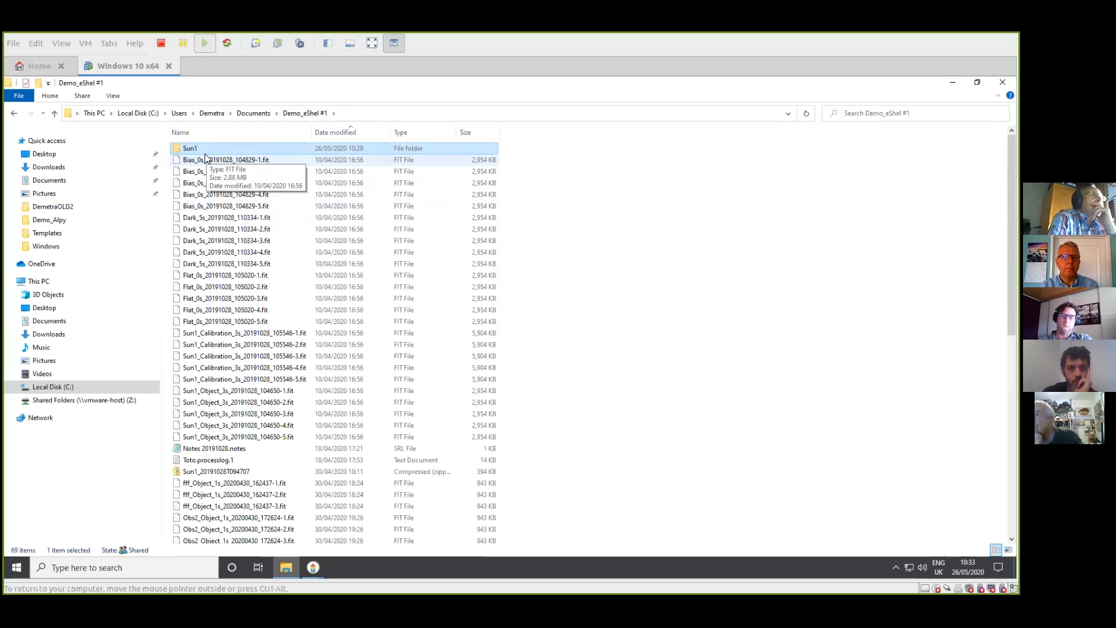
pyautogui.click(610, 207)
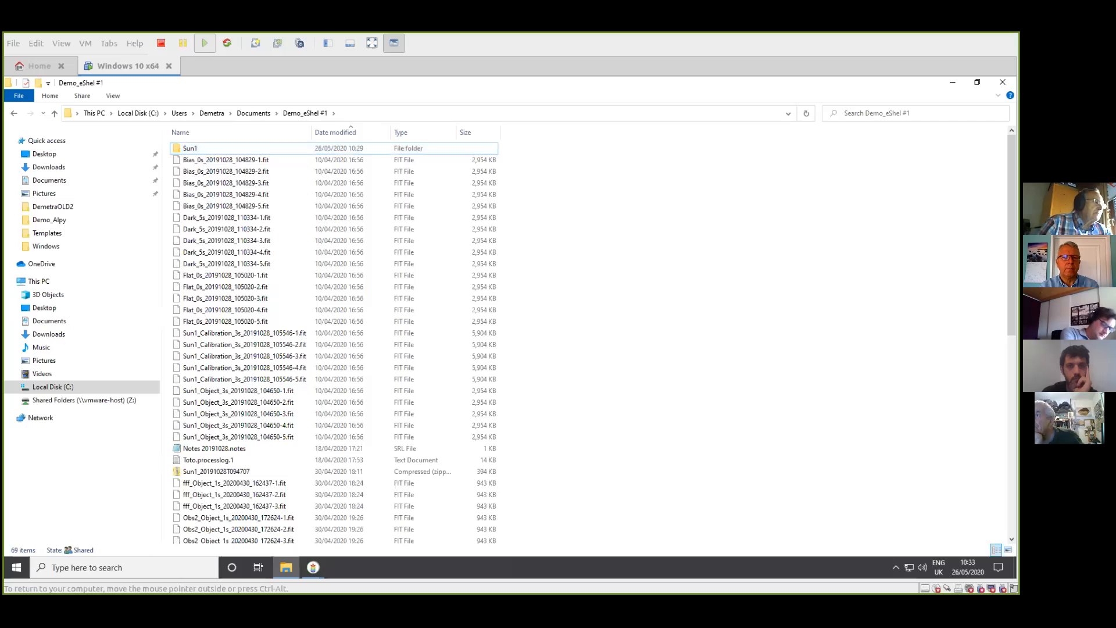
pyautogui.click(1002, 82)
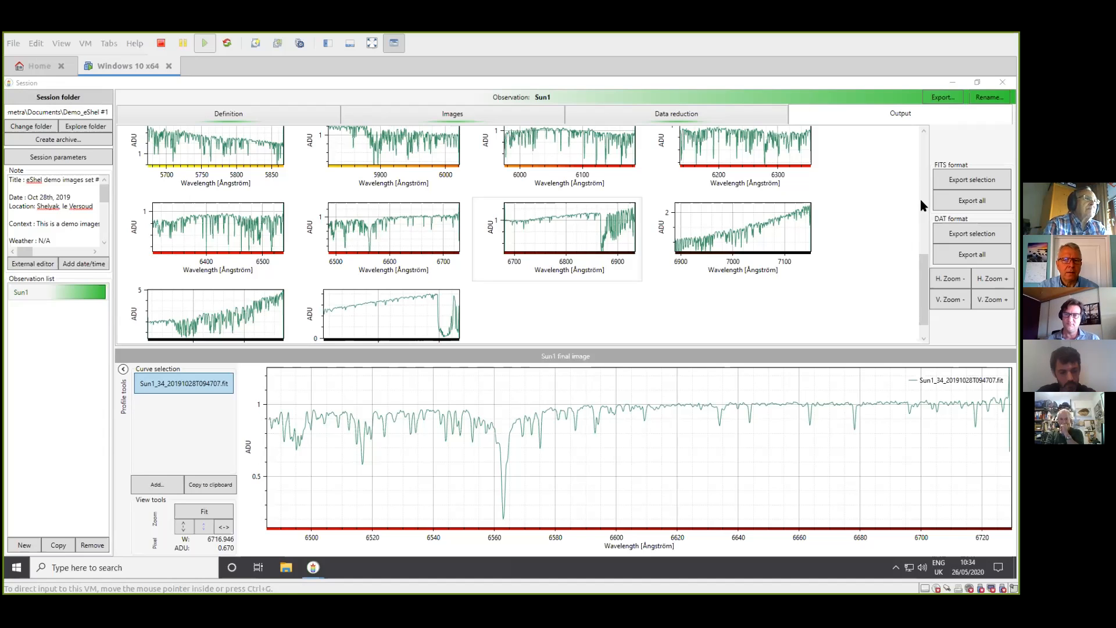
# Display the third 5 s dark image from Sun1's Dark basket, fitted to the viewer with automatic thresholds.
pyautogui.click(439, 116)
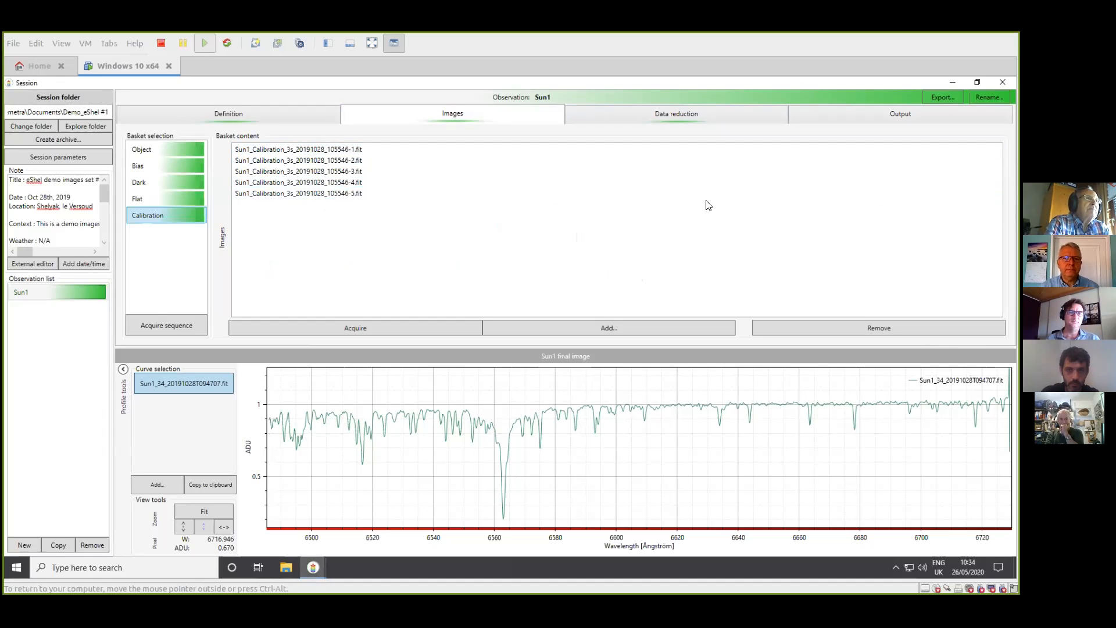
pyautogui.click(159, 181)
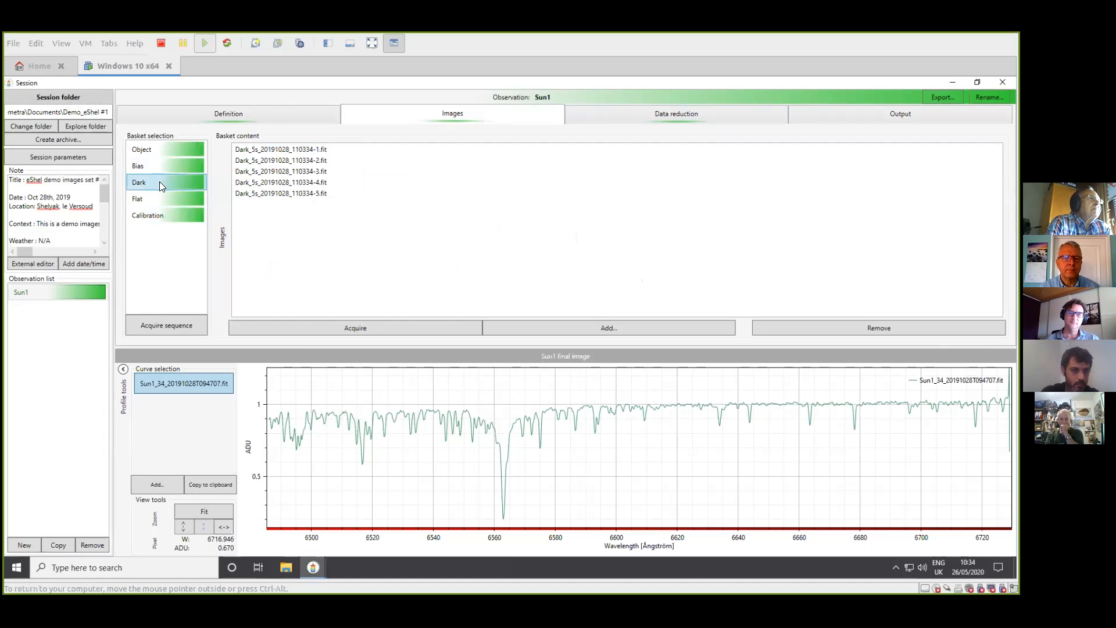
pyautogui.click(292, 171)
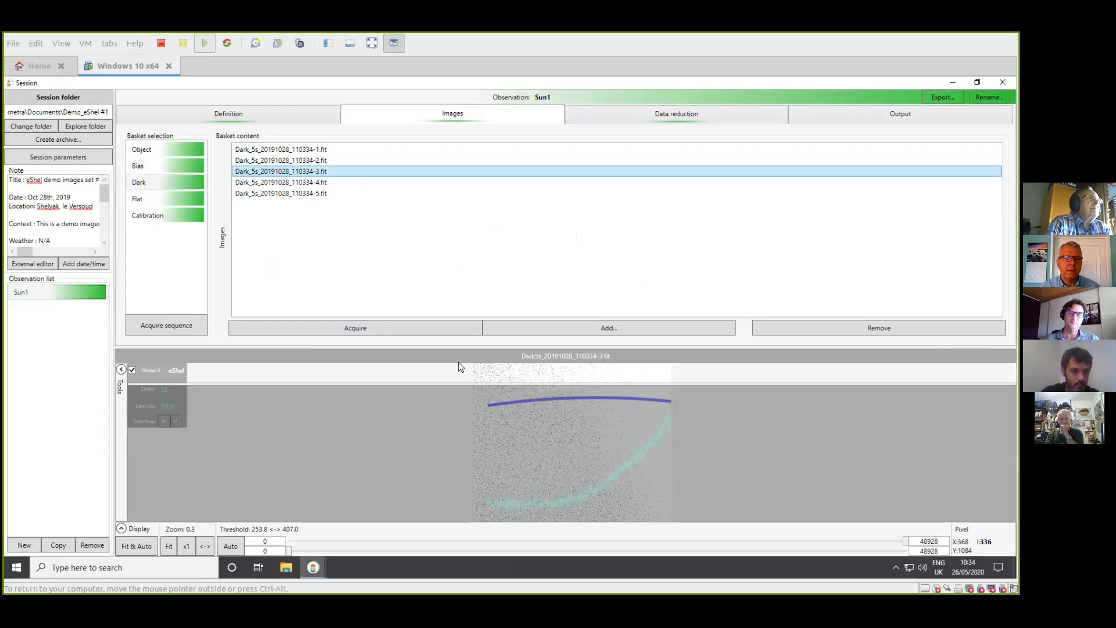
pyautogui.click(134, 547)
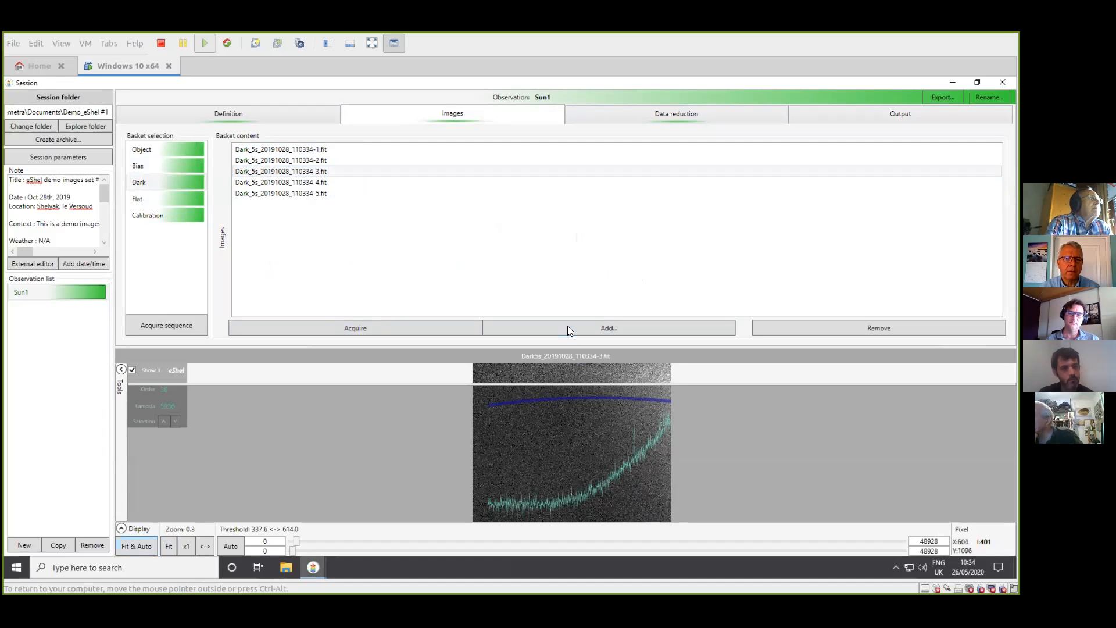
# Display the third image of the Flat basket with fitted view and automatic thresholds, and examine its orders up close.
pyautogui.click(161, 197)
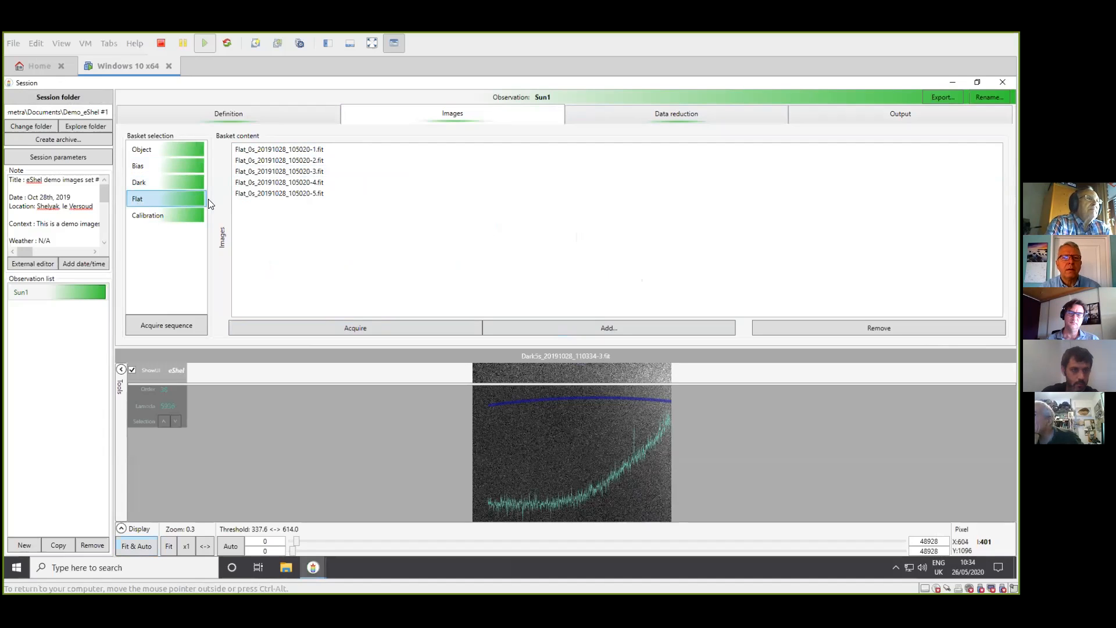
pyautogui.click(311, 173)
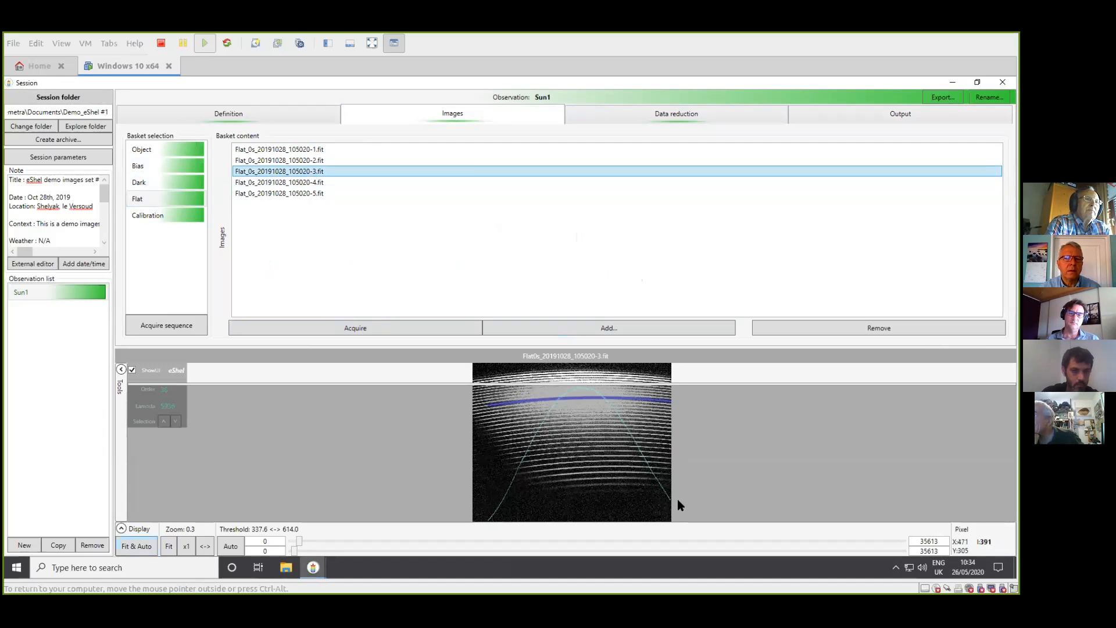
pyautogui.click(132, 549)
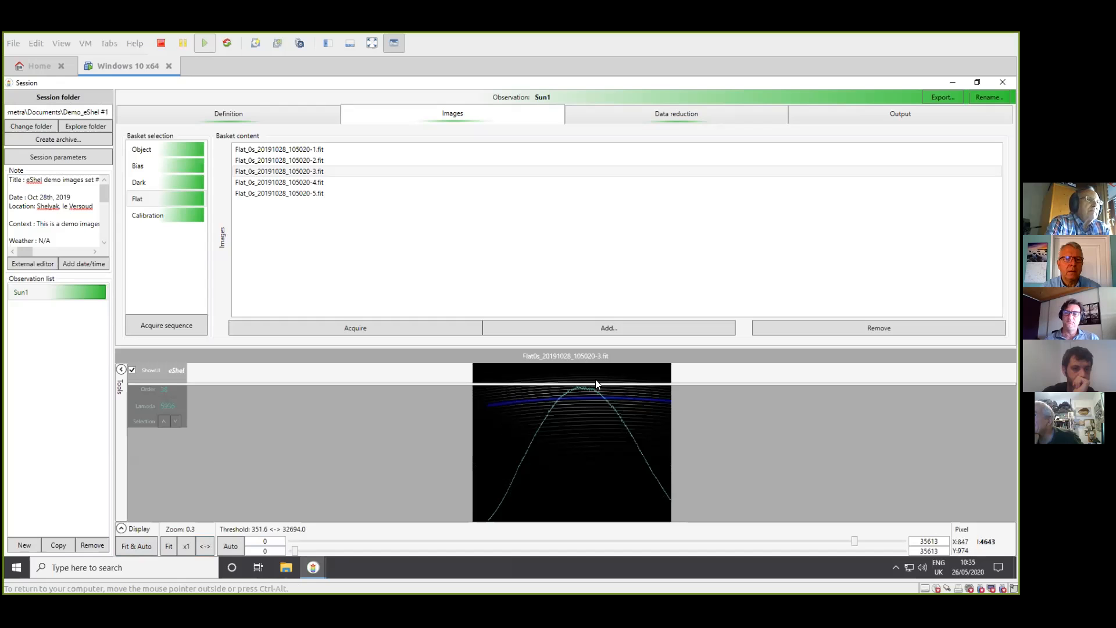
pyautogui.scroll(5, 592, 384)
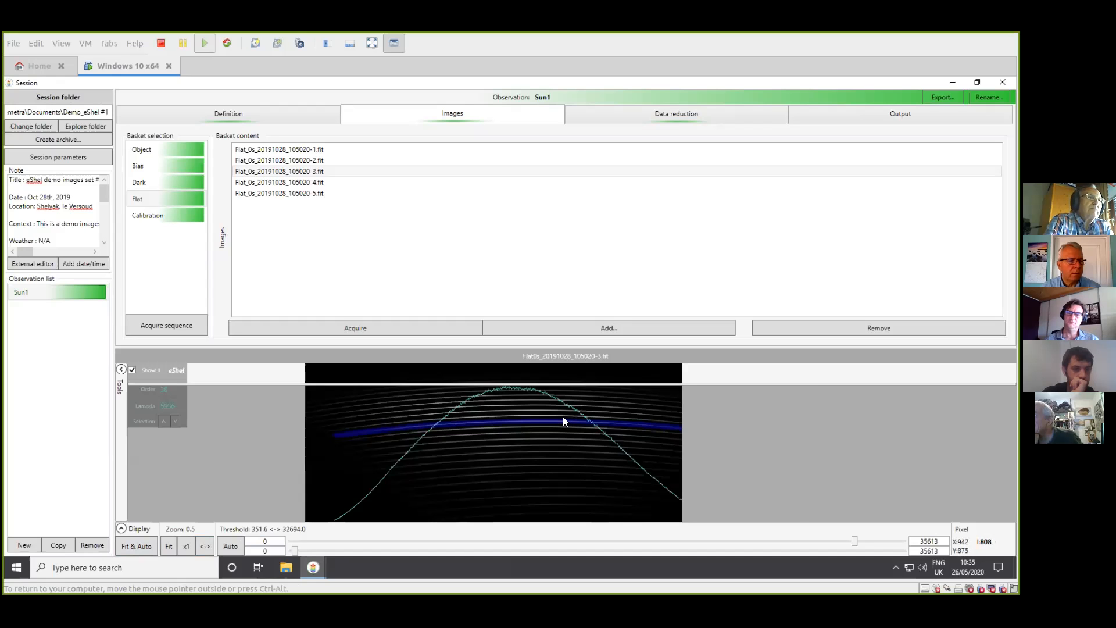
pyautogui.scroll(-3, 563, 416)
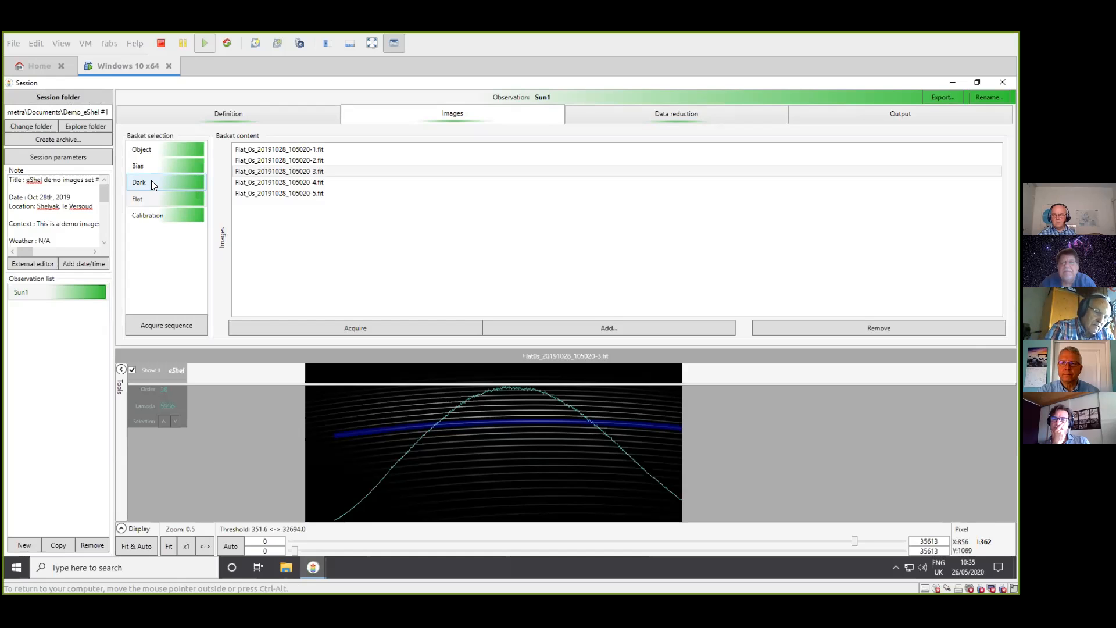
# Review the Object, Calibration and Dark baskets, and view the files that can be added to the Dark basket without adding any.
pyautogui.click(173, 149)
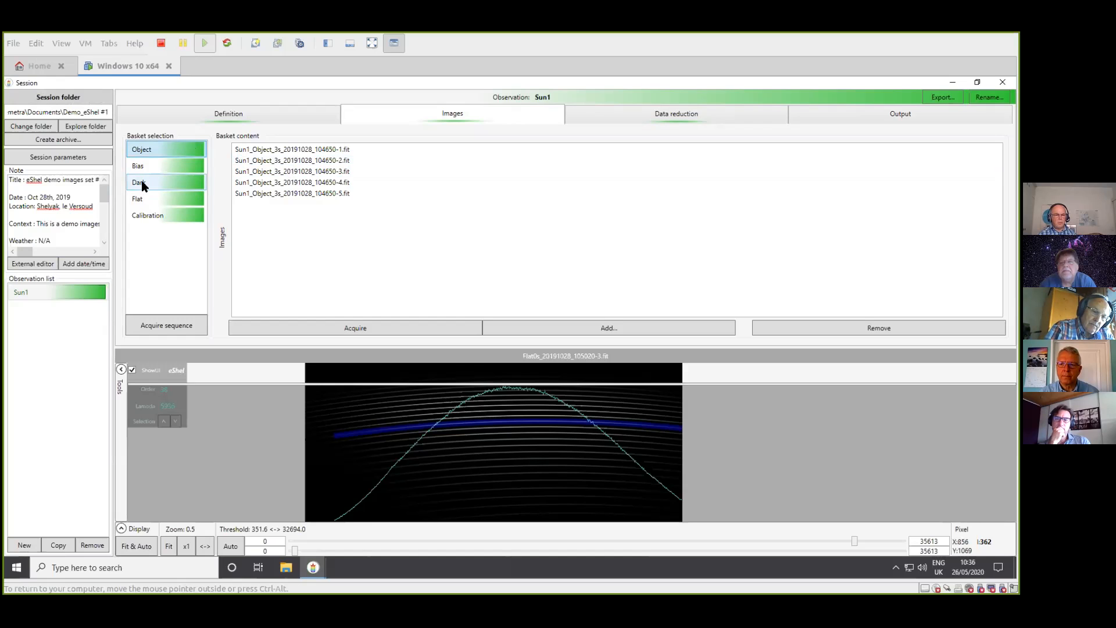
pyautogui.click(165, 216)
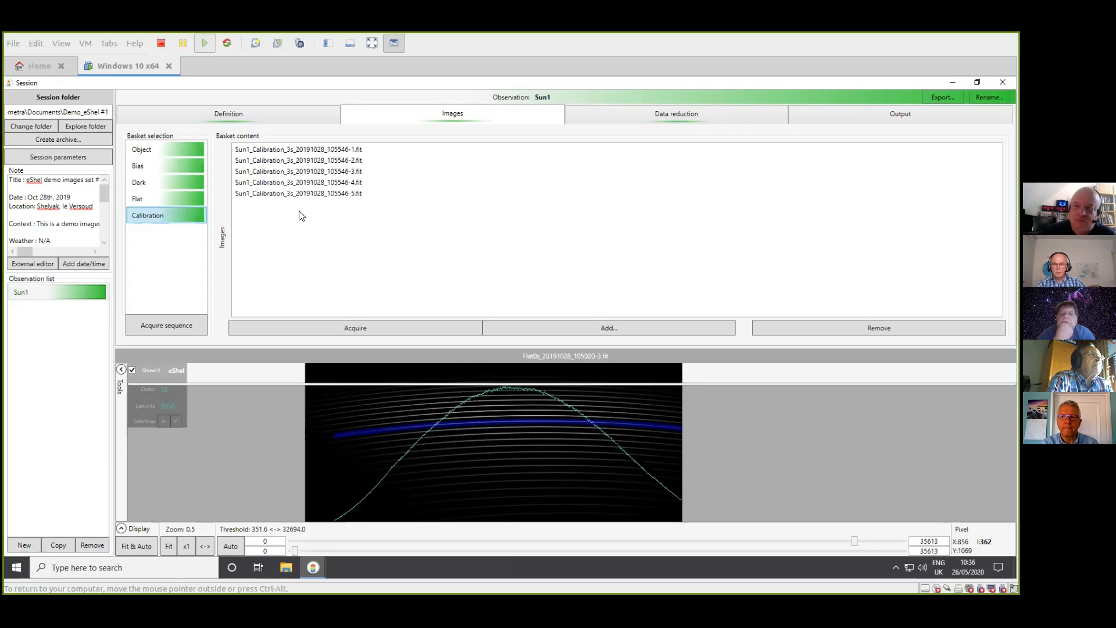
pyautogui.click(167, 180)
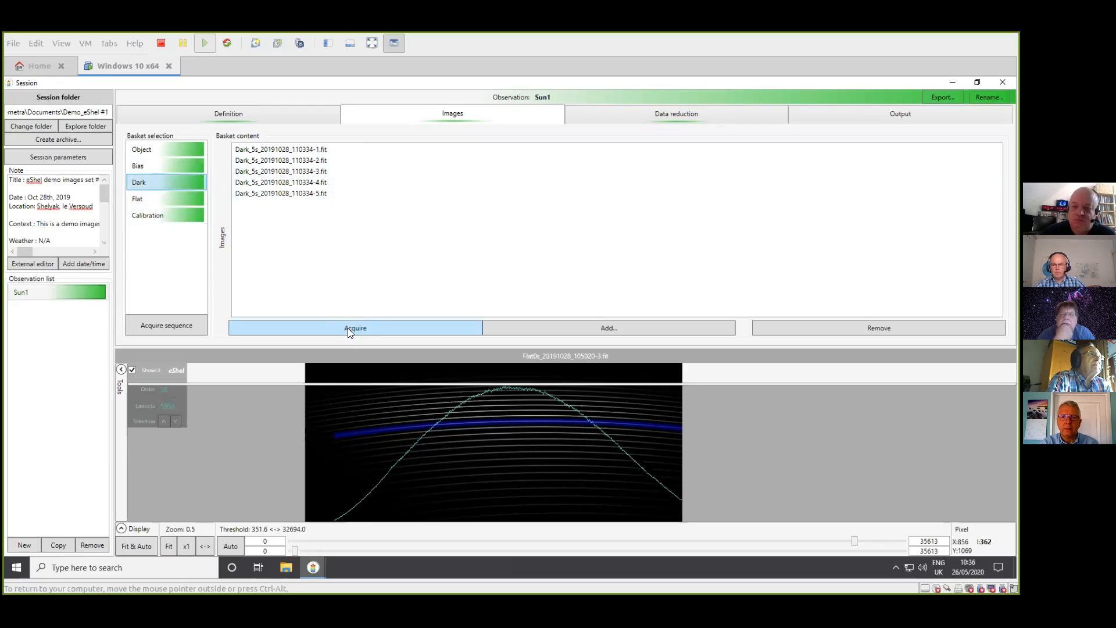
pyautogui.click(616, 327)
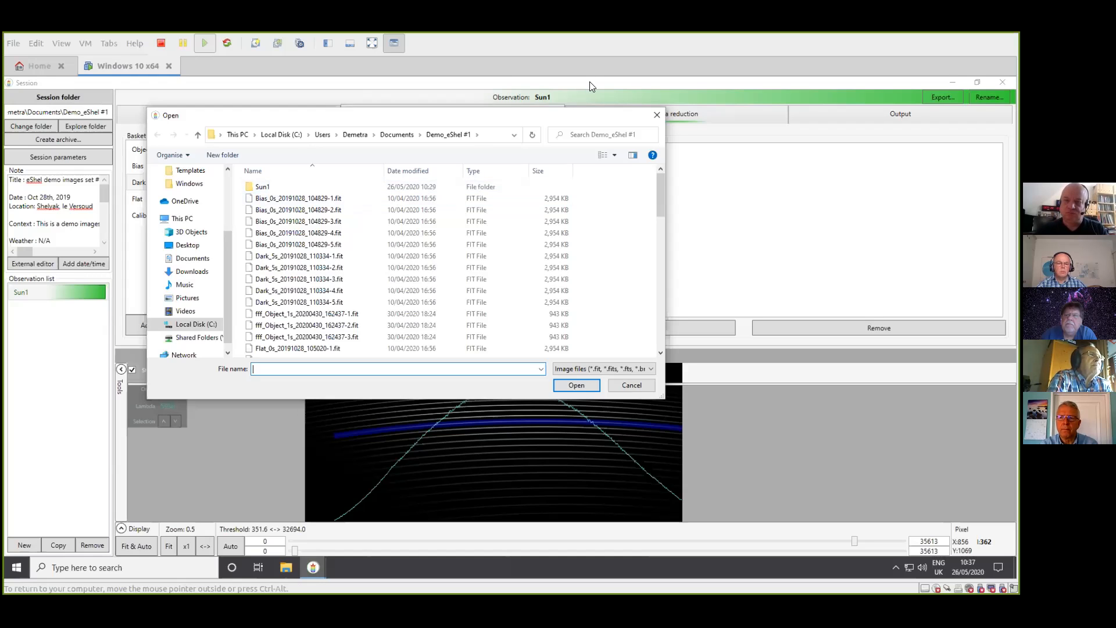
pyautogui.click(652, 118)
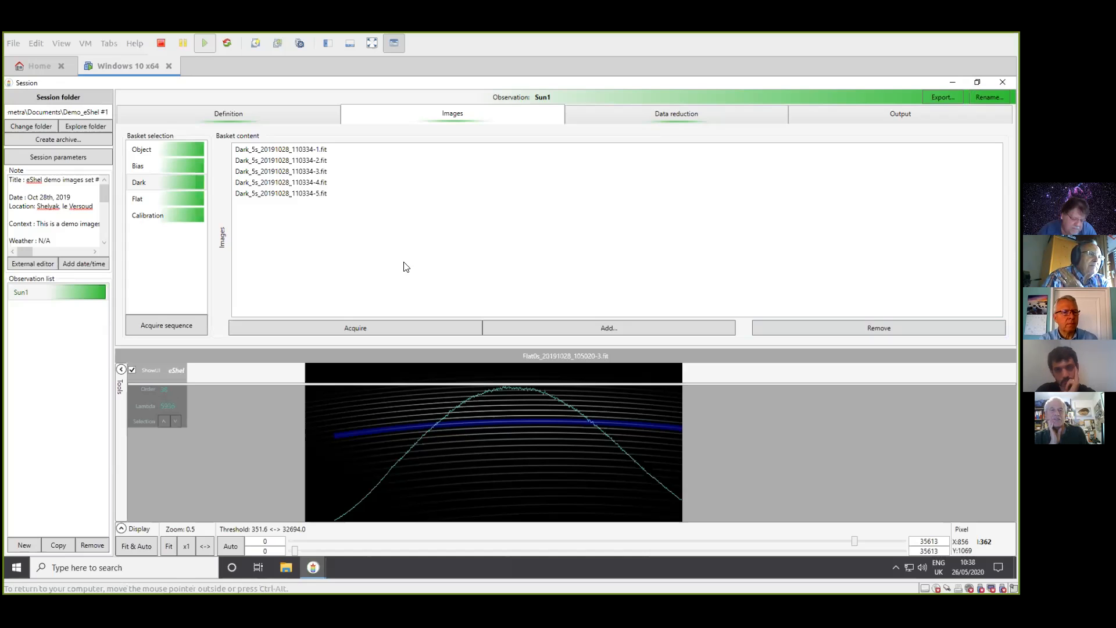
# Open the acquisition window for the Dark basket, switch it to Preview mode, and check the simulated monochrome camera's settings.
pyautogui.click(361, 332)
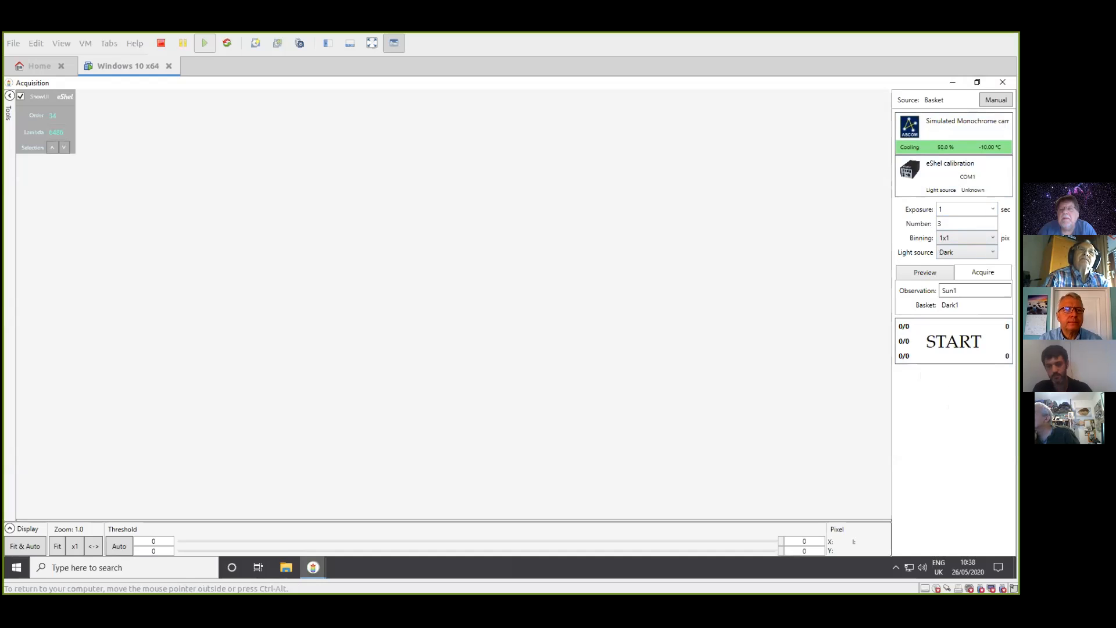
pyautogui.click(931, 279)
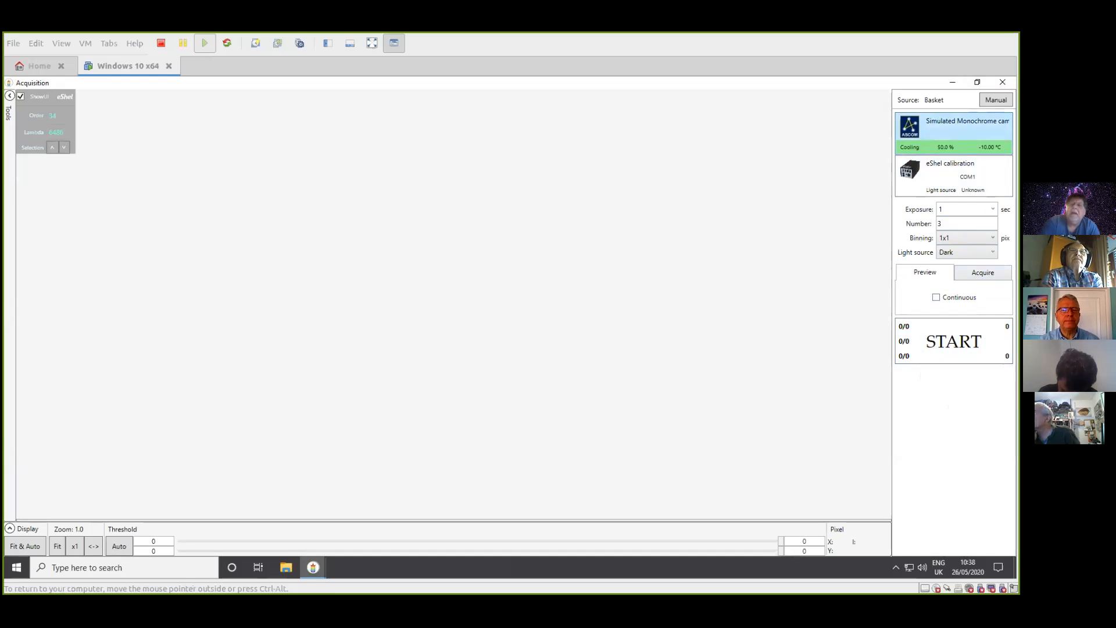
pyautogui.click(959, 128)
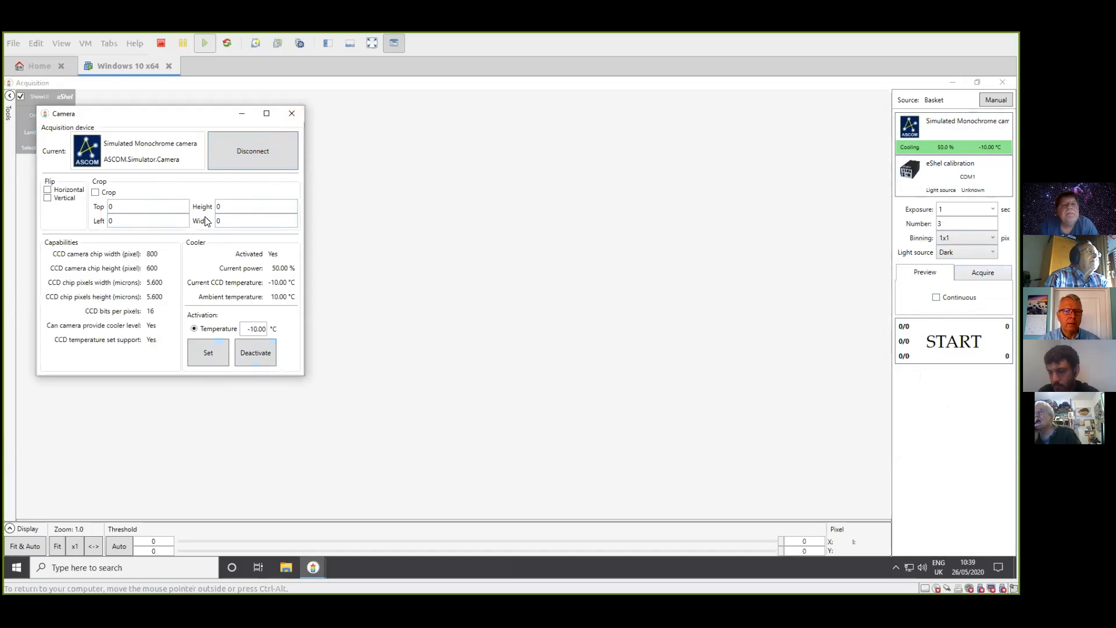
pyautogui.click(291, 115)
# Open the eShel calibration module controls, try the Dark light source, switch to Flat, and show the channel configuration details.
pyautogui.click(954, 175)
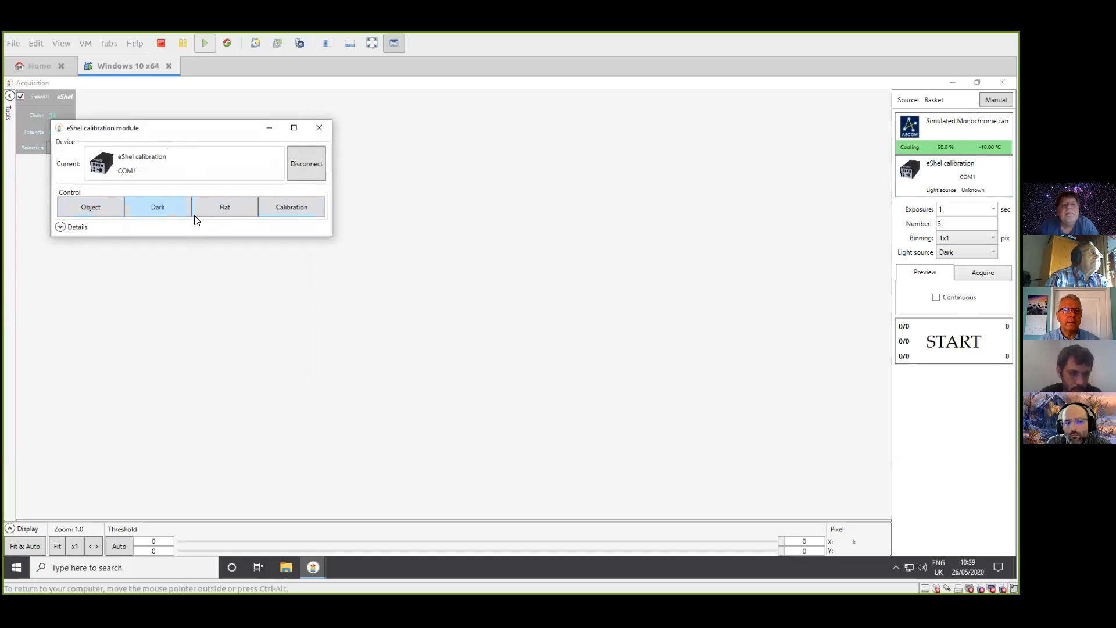
pyautogui.click(157, 210)
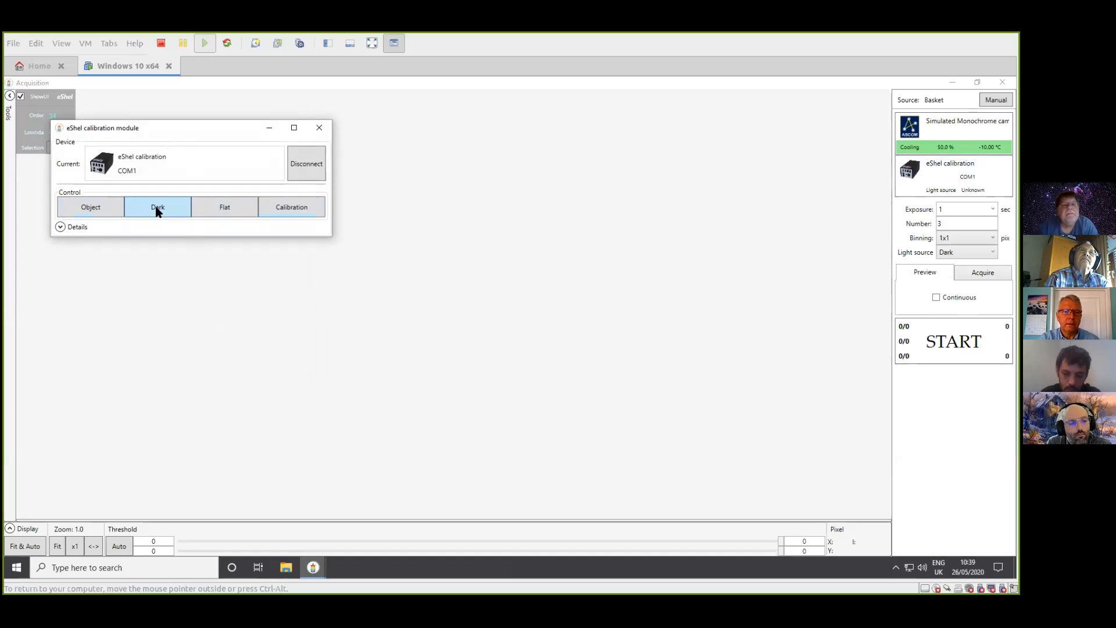
pyautogui.click(226, 206)
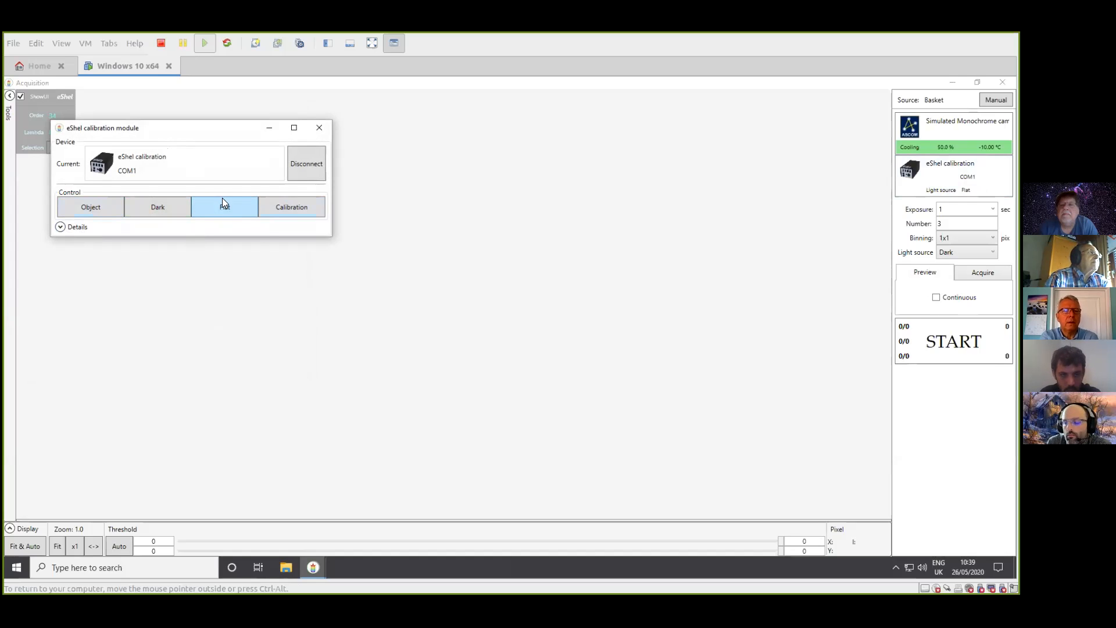
pyautogui.click(60, 227)
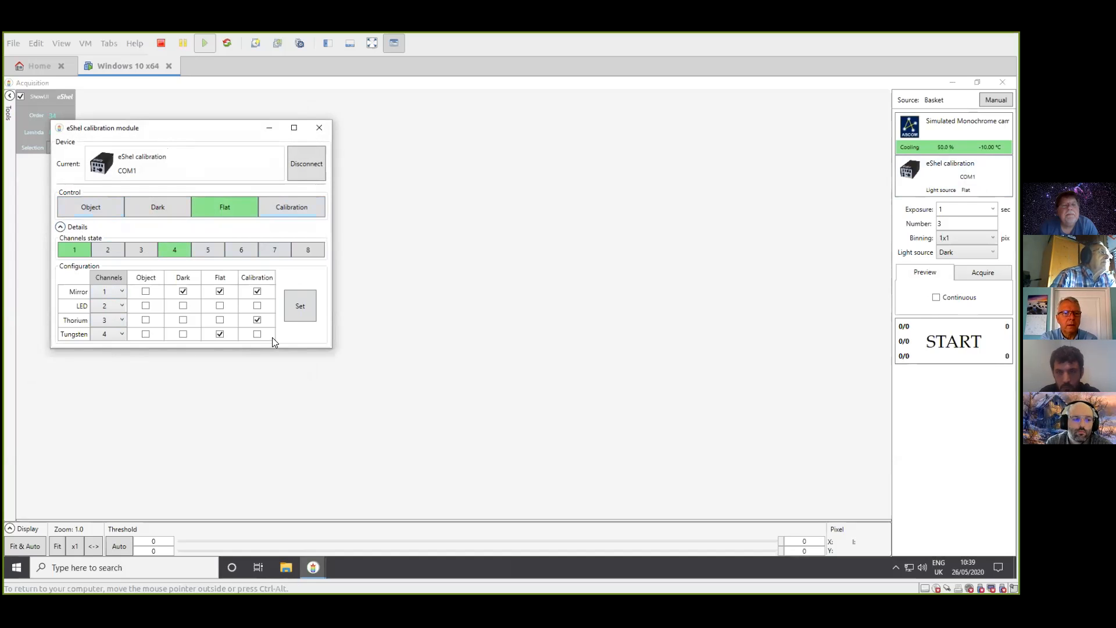
pyautogui.click(235, 208)
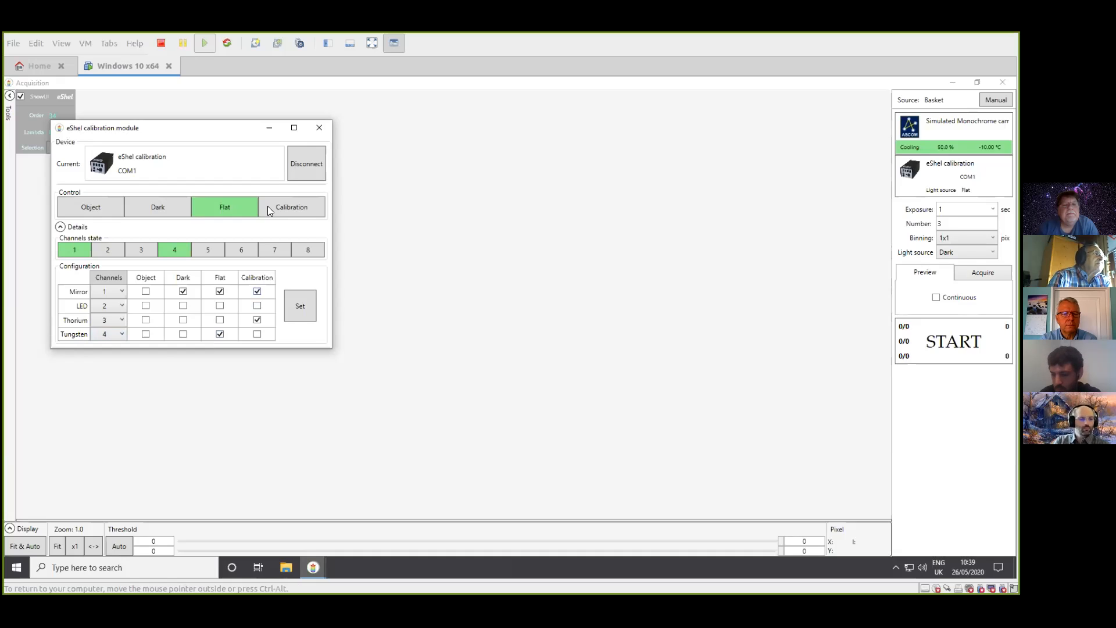
# Collapse and close the eShel calibration module controls, and switch the acquisition window to Acquire mode for the Sun1 observation's Dark basket.
pyautogui.click(61, 227)
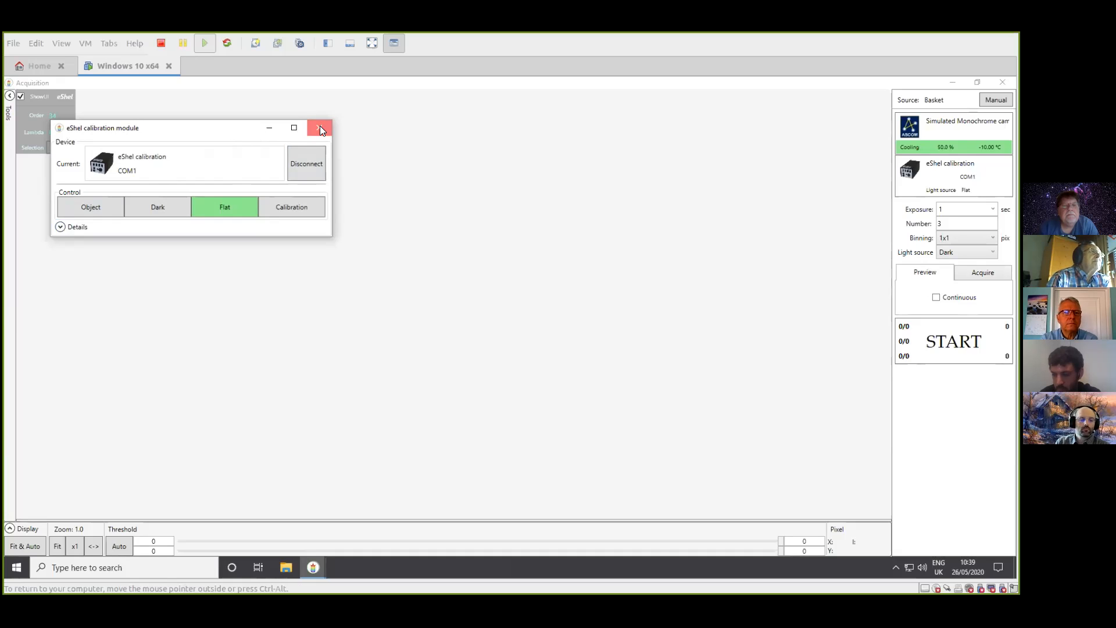
pyautogui.click(320, 129)
pyautogui.click(983, 272)
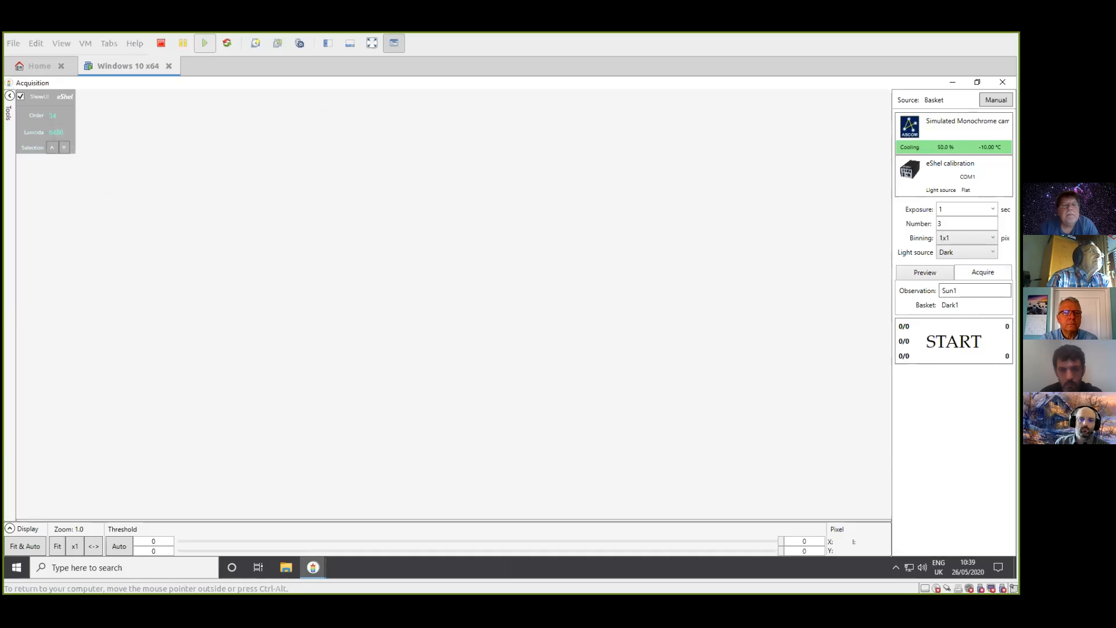
pyautogui.click(975, 290)
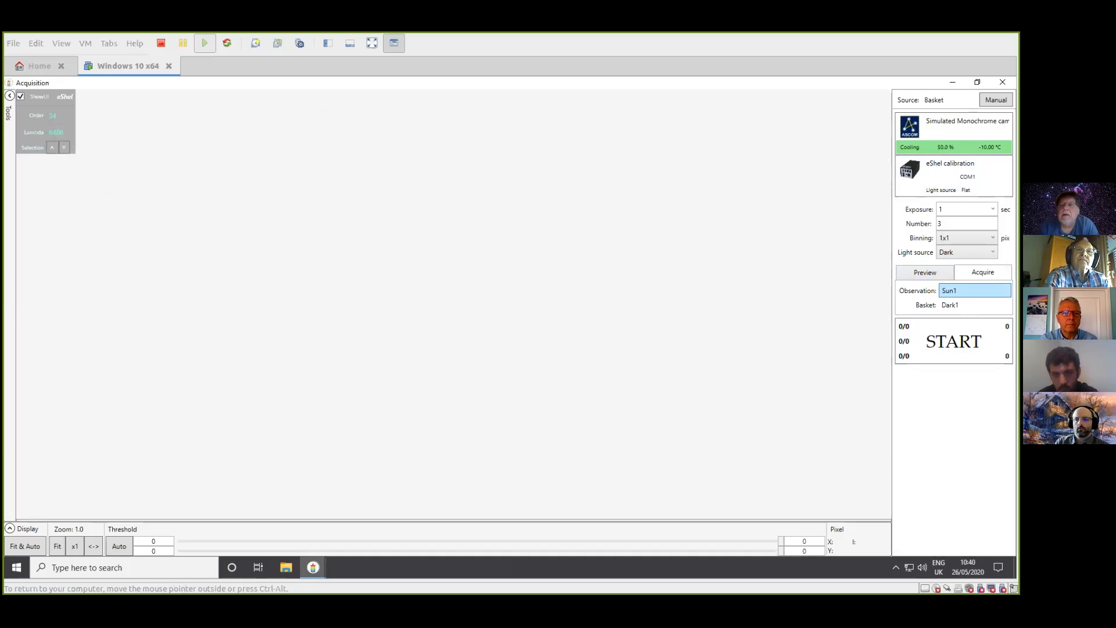
# Return to the session window and view the Flat basket of the Sun1 observation.
pyautogui.hotkey('alt', 'Tab')
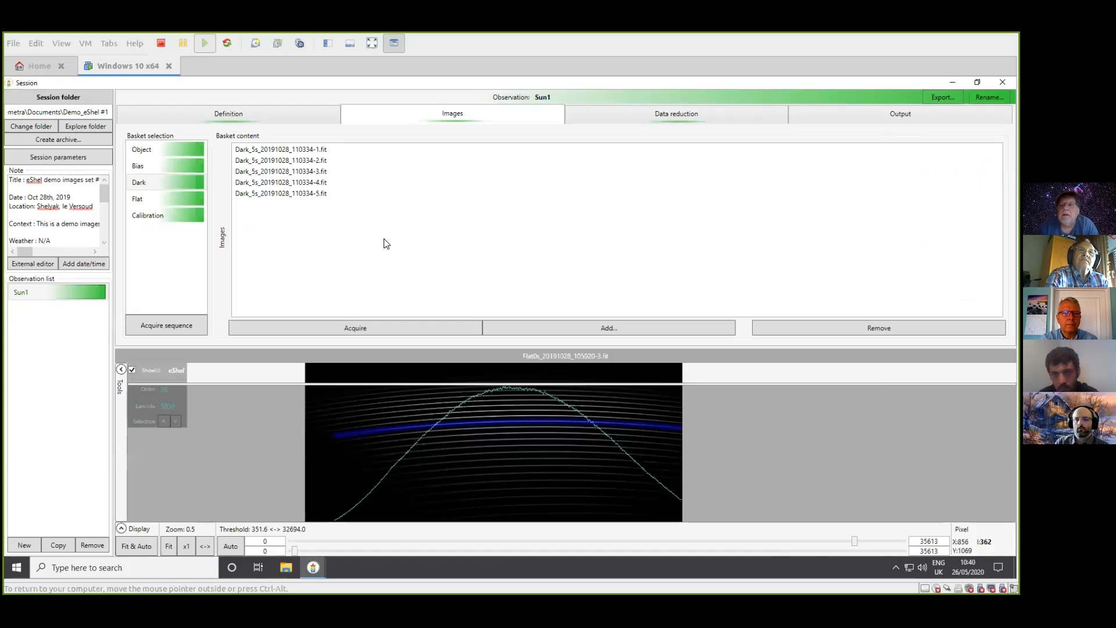
pyautogui.click(146, 196)
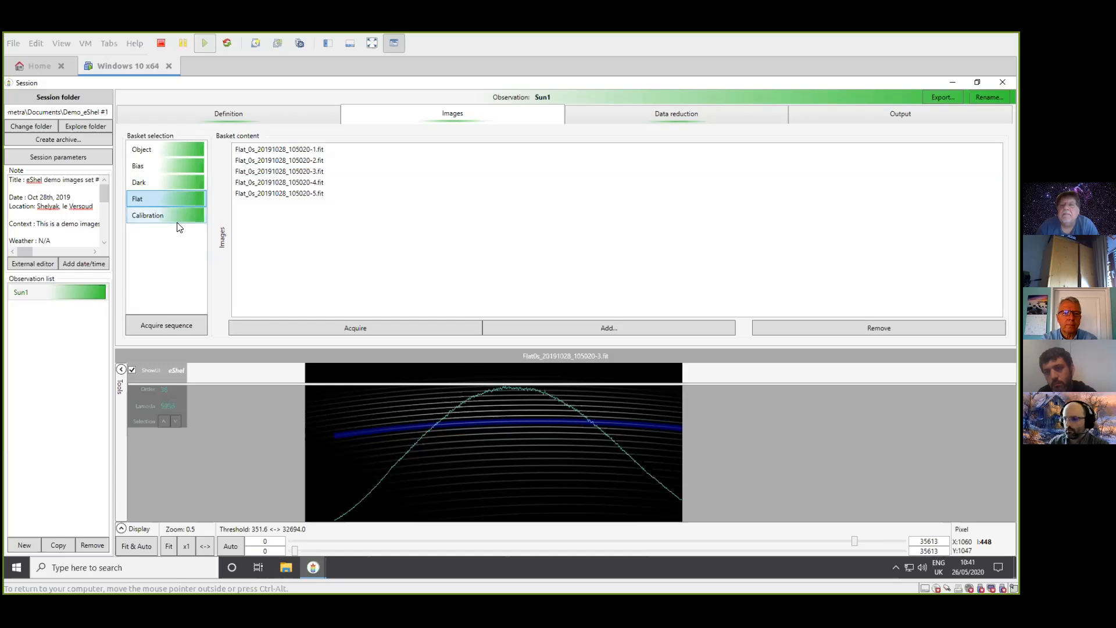
pyautogui.click(61, 290)
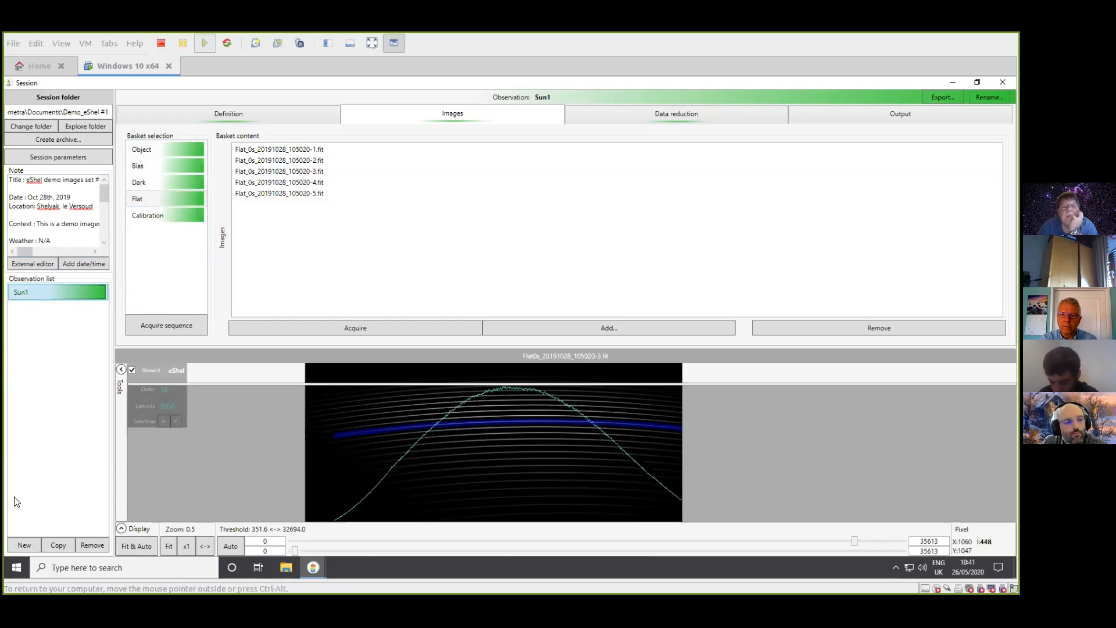
# Create a new observation named fff and check its Objet and Dark baskets.
pyautogui.click(27, 542)
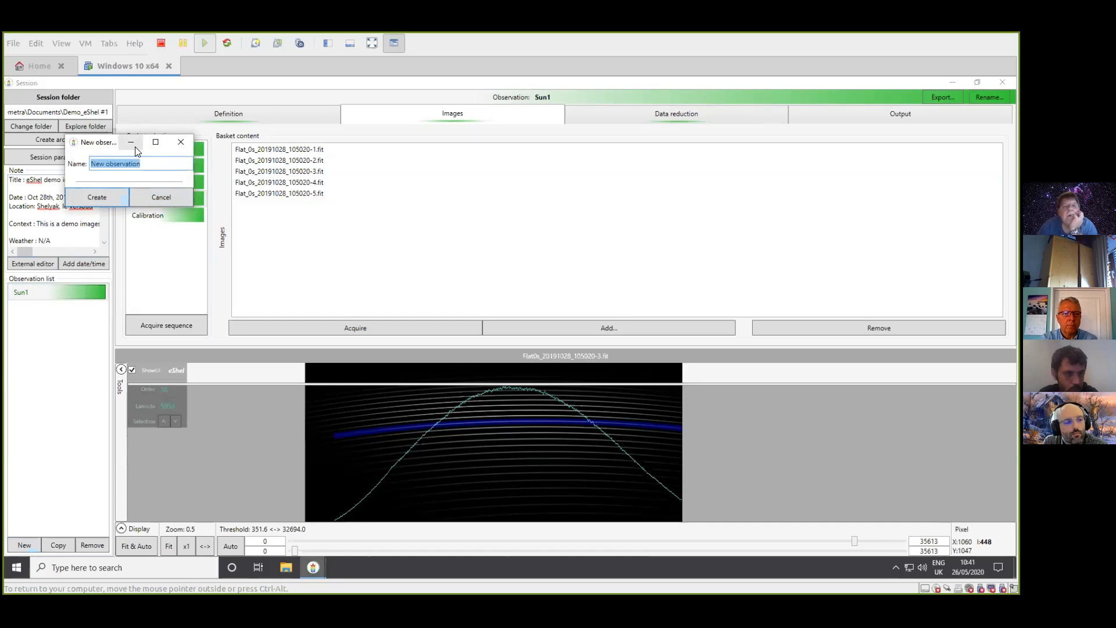
pyautogui.press('Home')
pyautogui.write('bd')
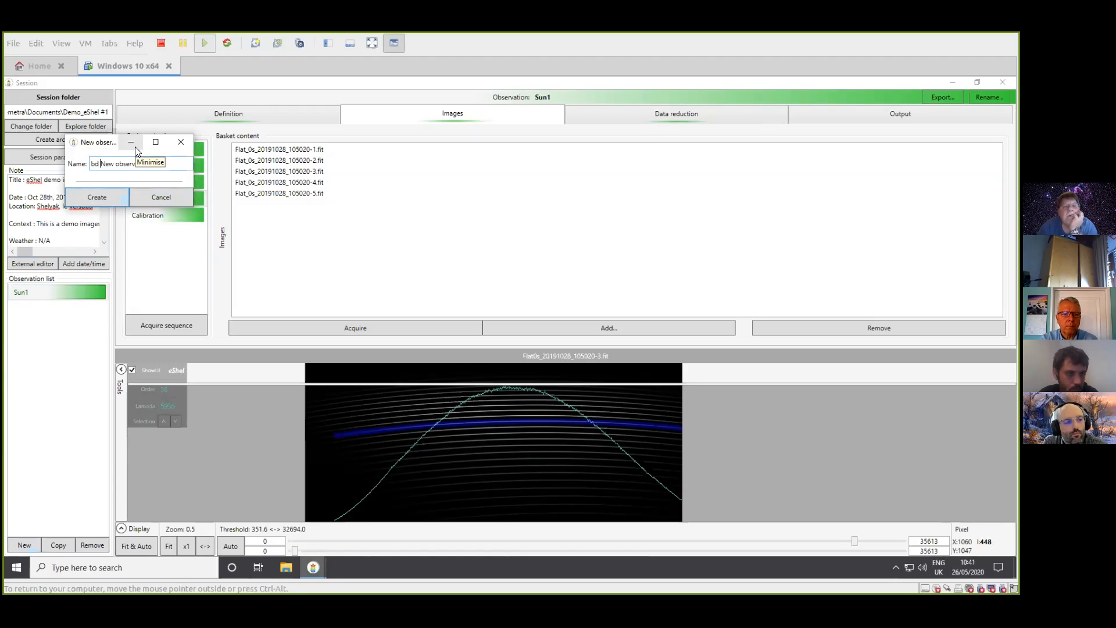
pyautogui.press('BackSpace')
pyautogui.press('BackSpace')
pyautogui.hotkey('ctrl', 'a')
pyautogui.write('obs')
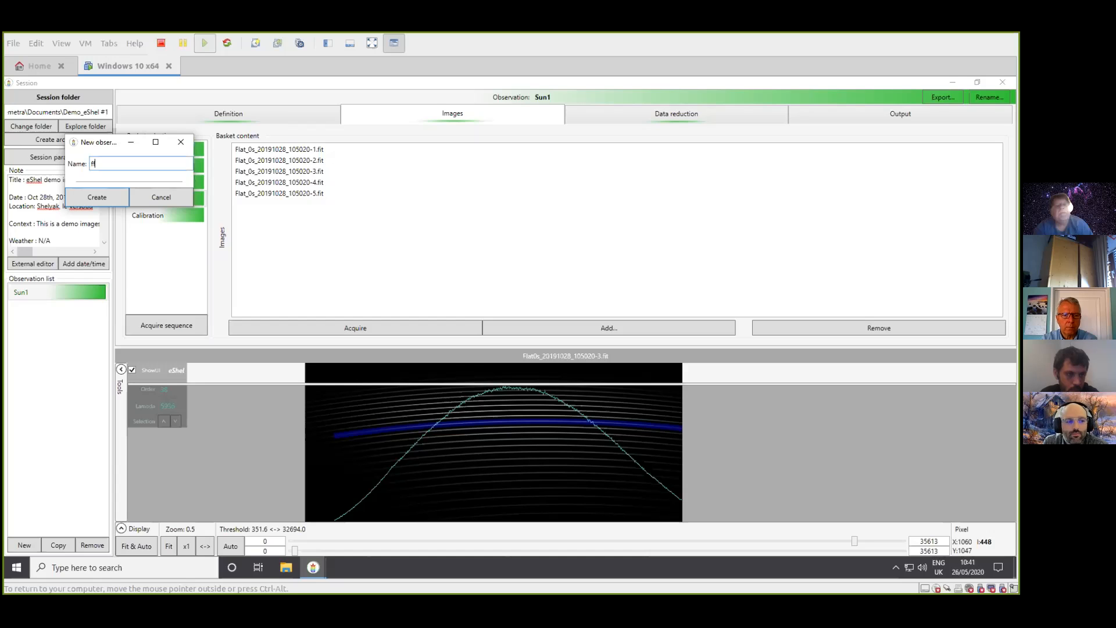
pyautogui.click(97, 198)
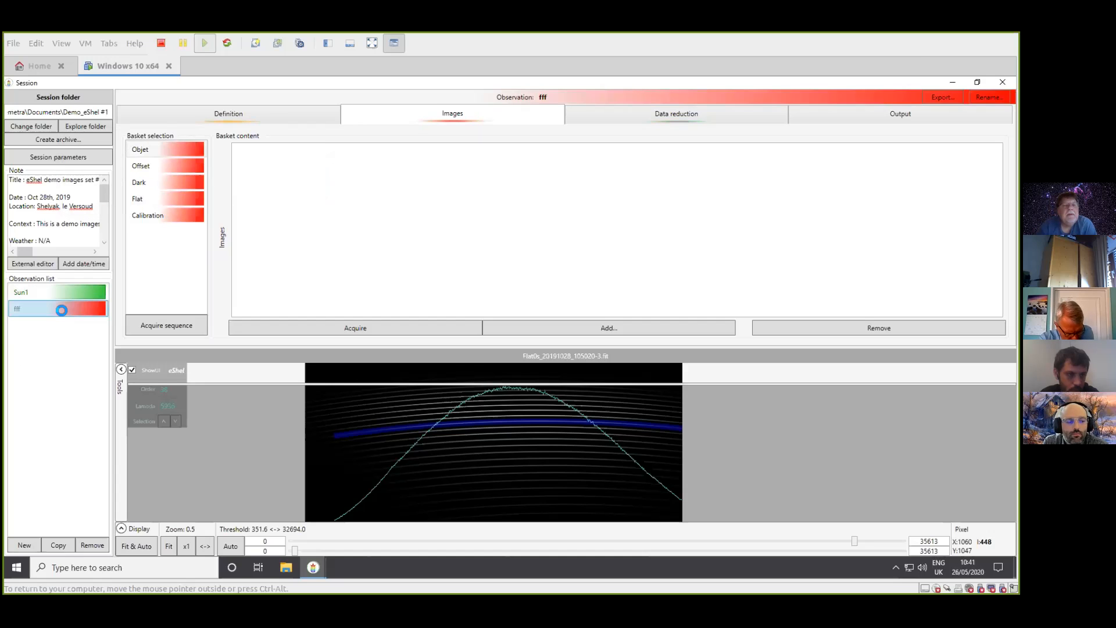
pyautogui.click(177, 150)
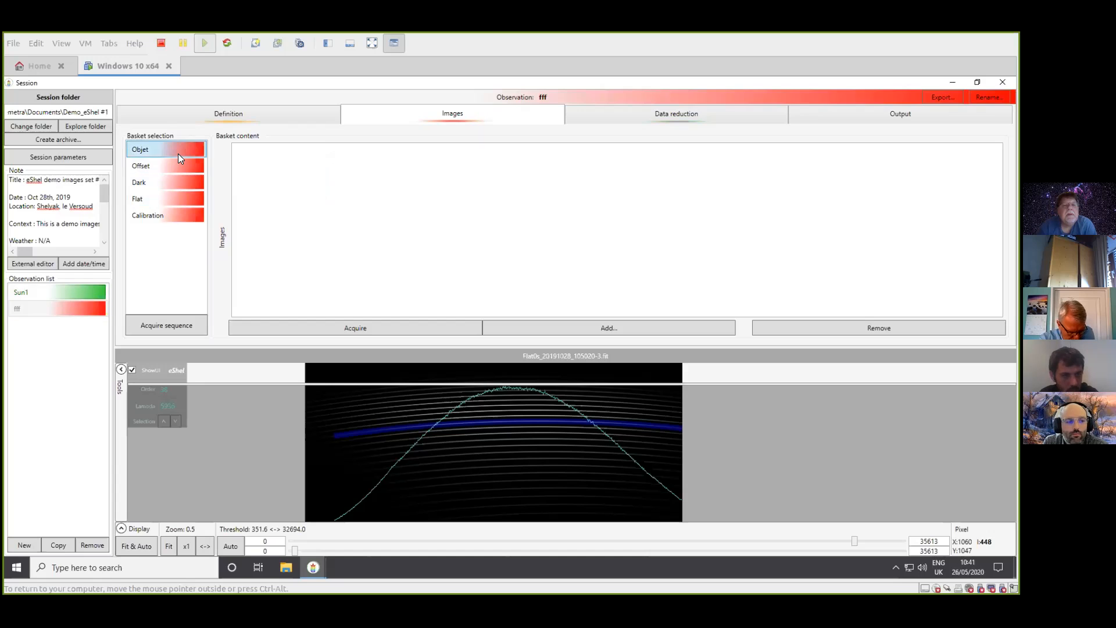
pyautogui.click(175, 182)
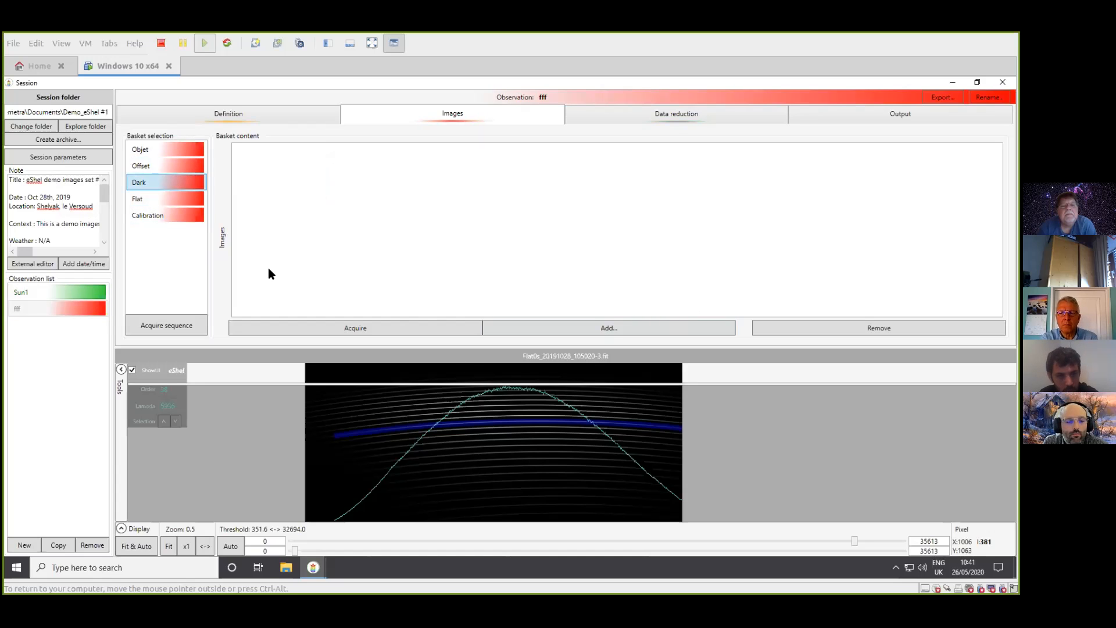
# Copy Sun1 as observation gggg, duplicating the object, process parameters, and the bias, dark, flat and calibration images but not the object images.
pyautogui.rightClick(64, 292)
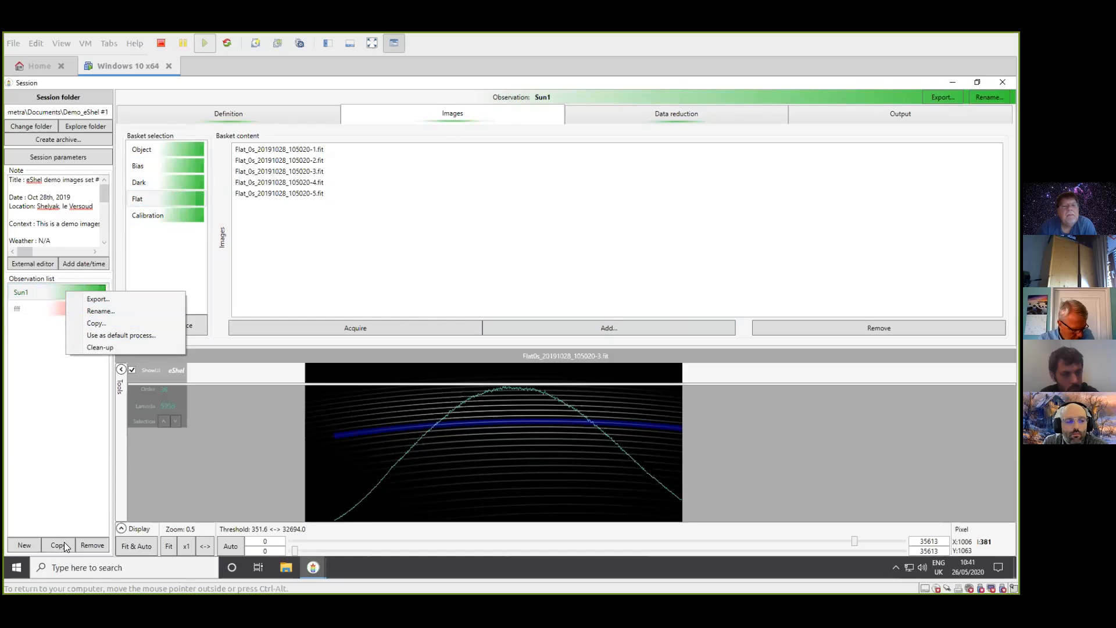
pyautogui.click(100, 324)
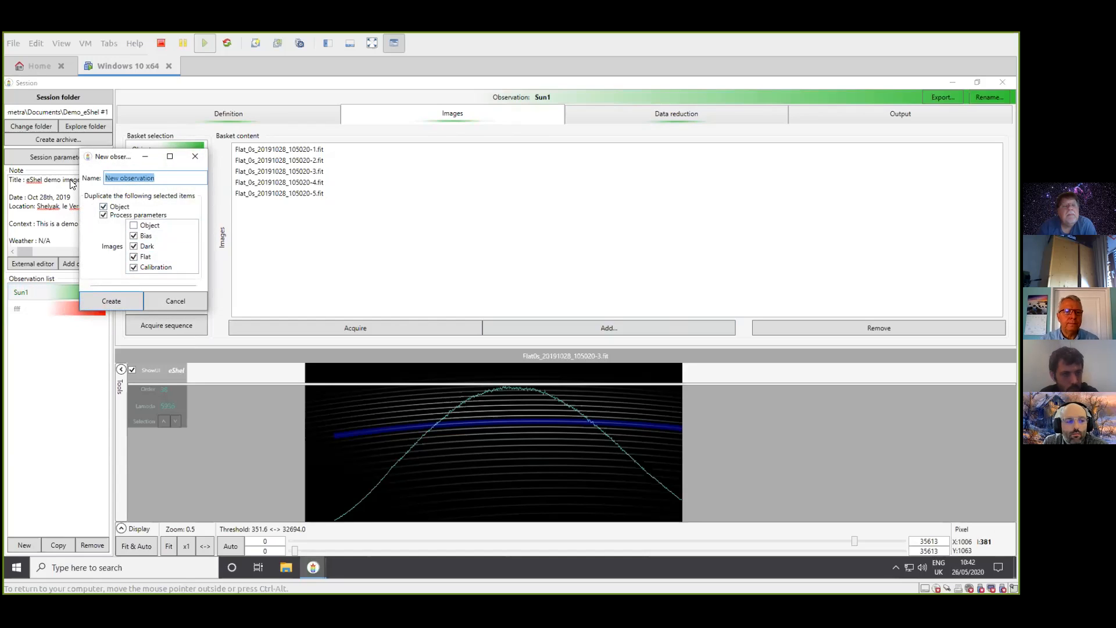
pyautogui.write('gggg')
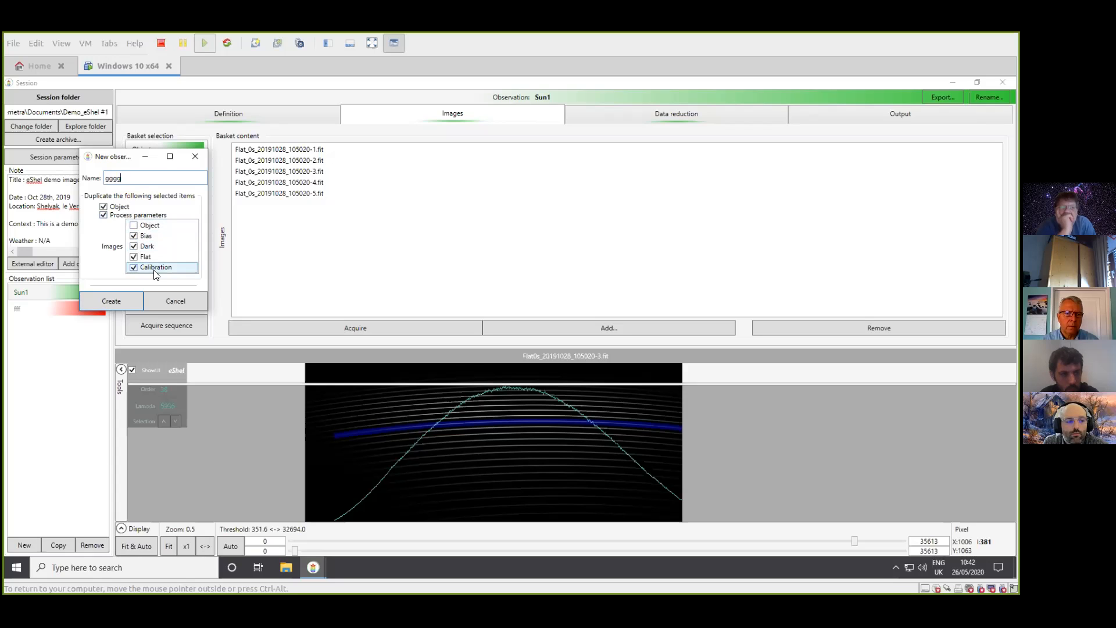
pyautogui.click(117, 300)
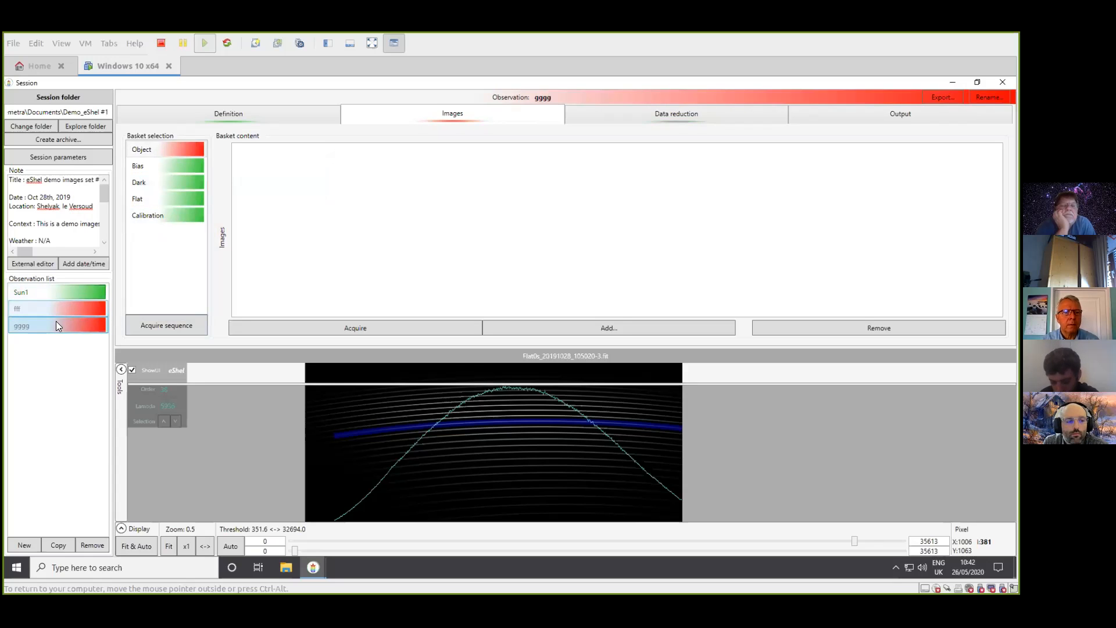
# Review the Bias, Dark and Object baskets of the copied observation gggg.
pyautogui.press('Up')
pyautogui.click(54, 329)
pyautogui.click(182, 163)
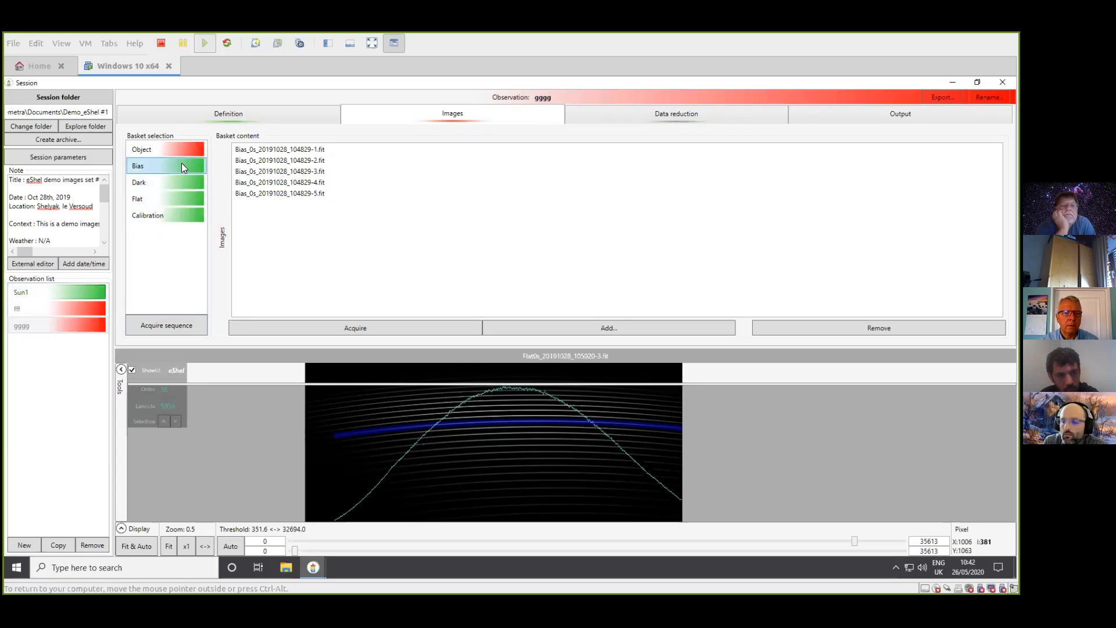
pyautogui.click(175, 187)
pyautogui.click(276, 184)
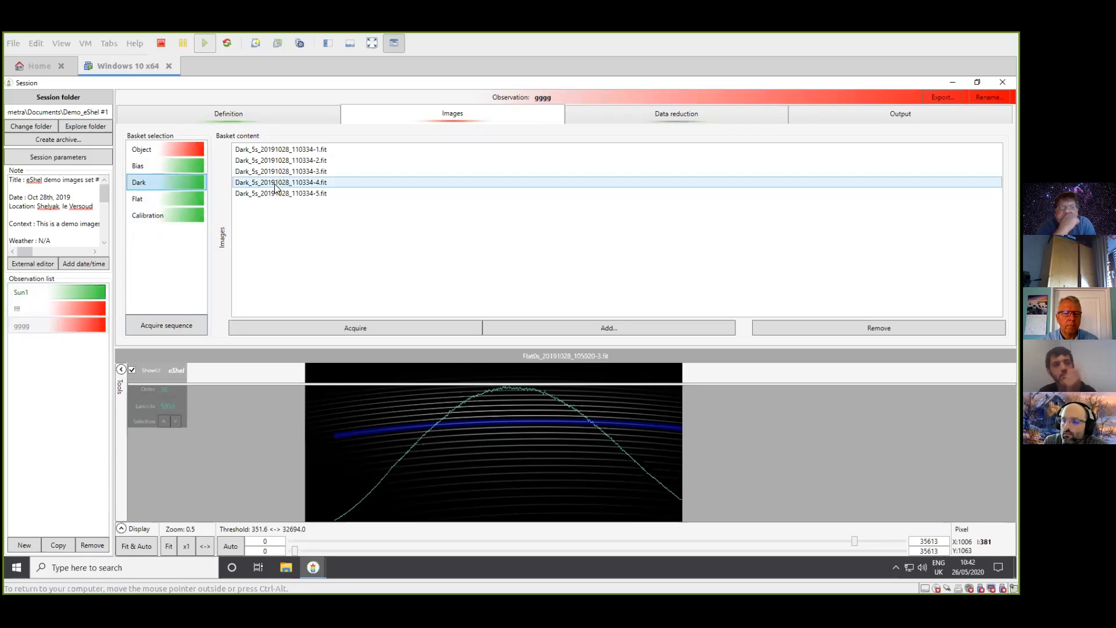
pyautogui.click(184, 152)
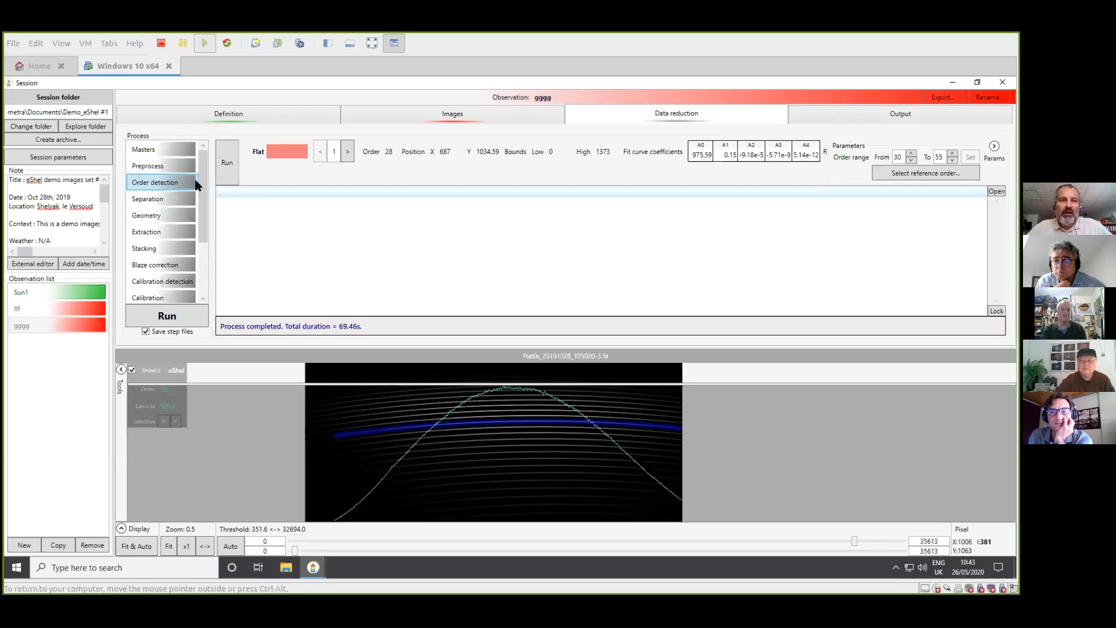
# Enable the response curve in the Response process of gggg and open the Instrumental response builder.
pyautogui.scroll(-3, 204, 252)
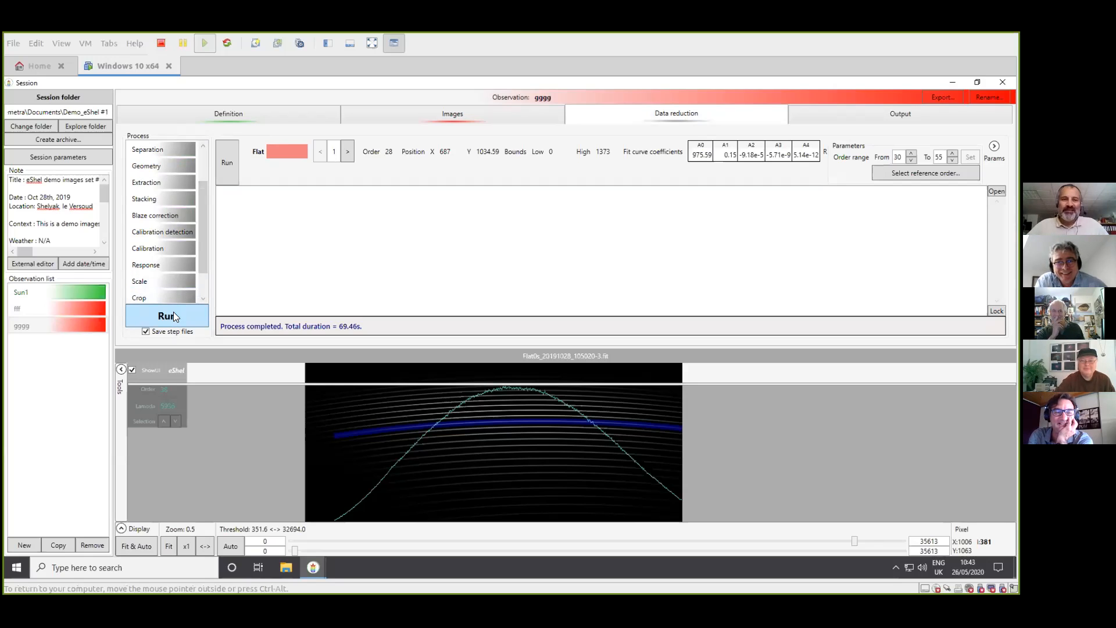
pyautogui.click(155, 265)
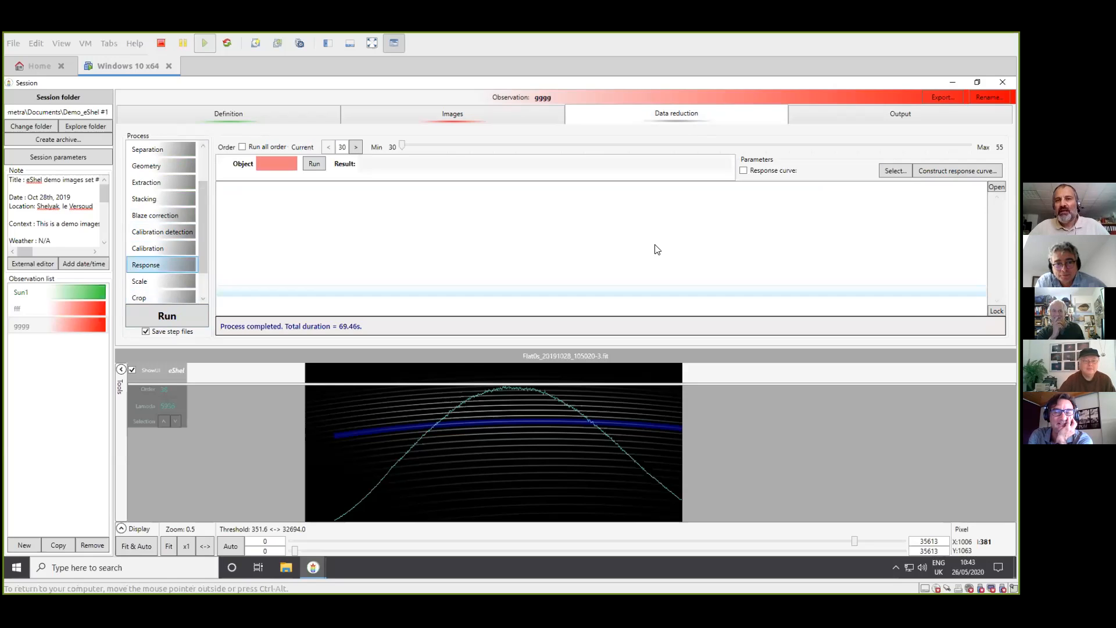
pyautogui.click(743, 171)
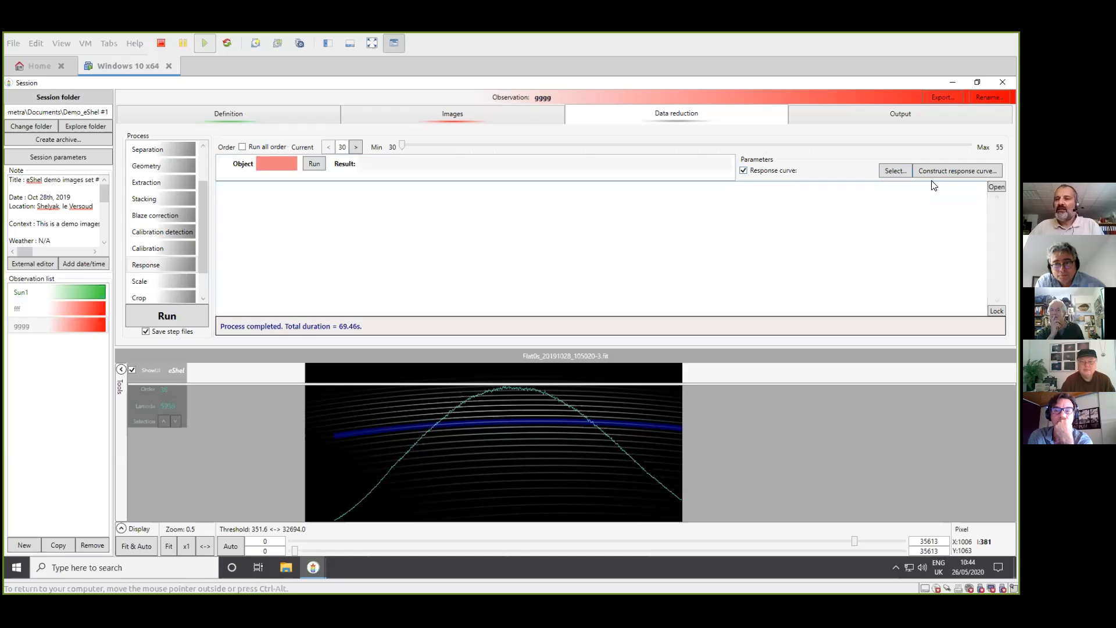
pyautogui.click(957, 171)
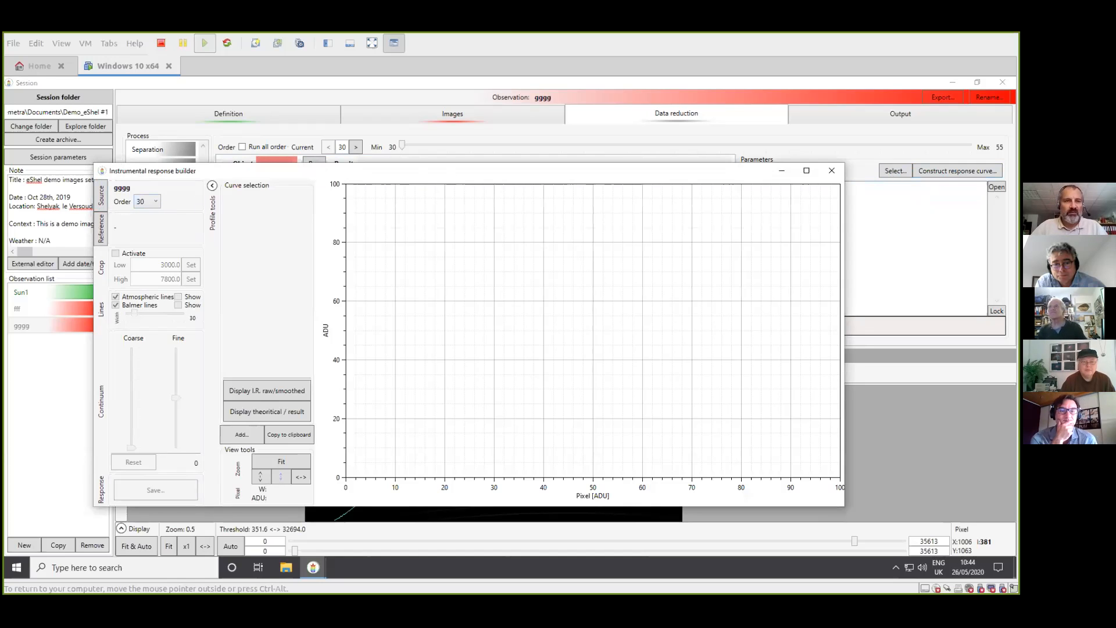
pyautogui.moveTo(450, 176); pyautogui.dragTo(615, 222)
# Run the data reduction on gggg, then examine the Instrumental response builder and close it.
pyautogui.click(147, 318)
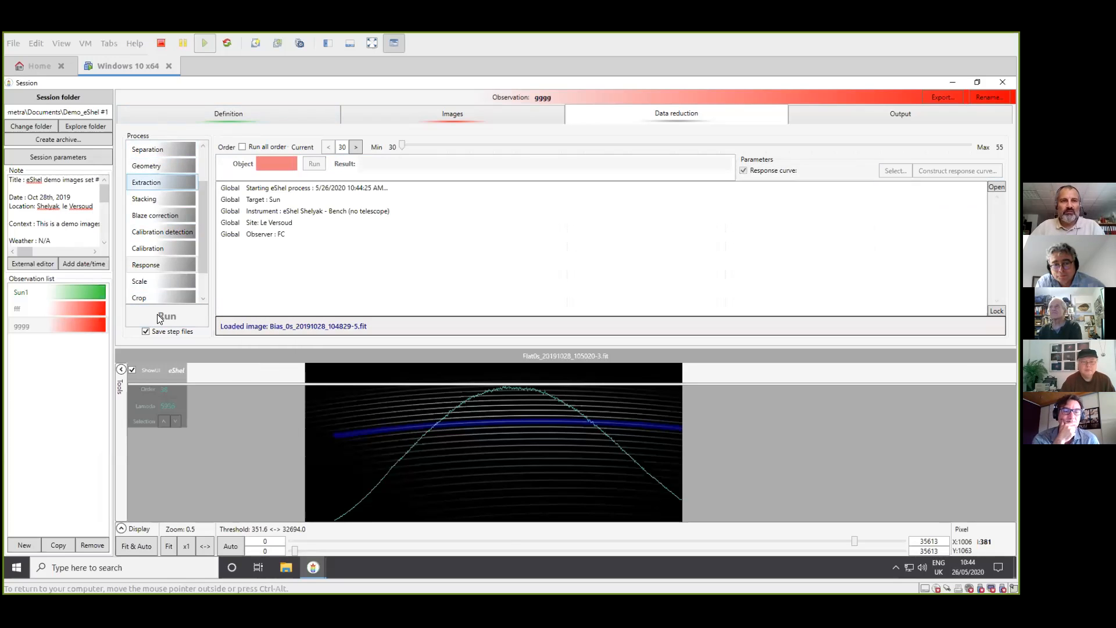
pyautogui.hotkey('alt', 'Tab')
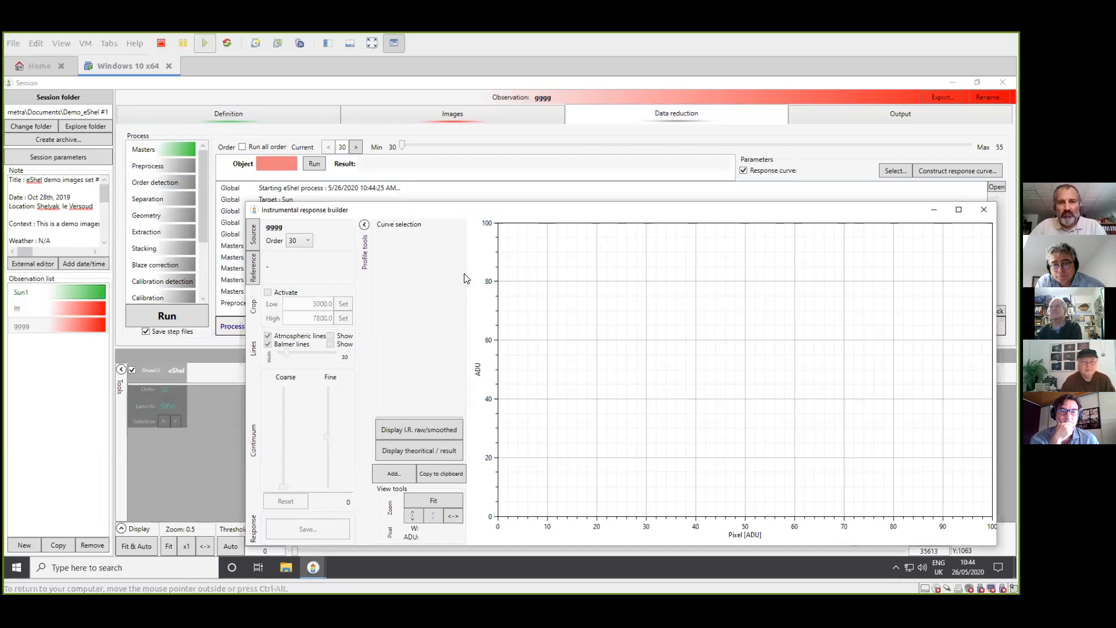
pyautogui.hotkey('alt', 'Tab')
pyautogui.hotkey('alt', 'Tab')
pyautogui.moveTo(504, 207); pyautogui.dragTo(364, 109)
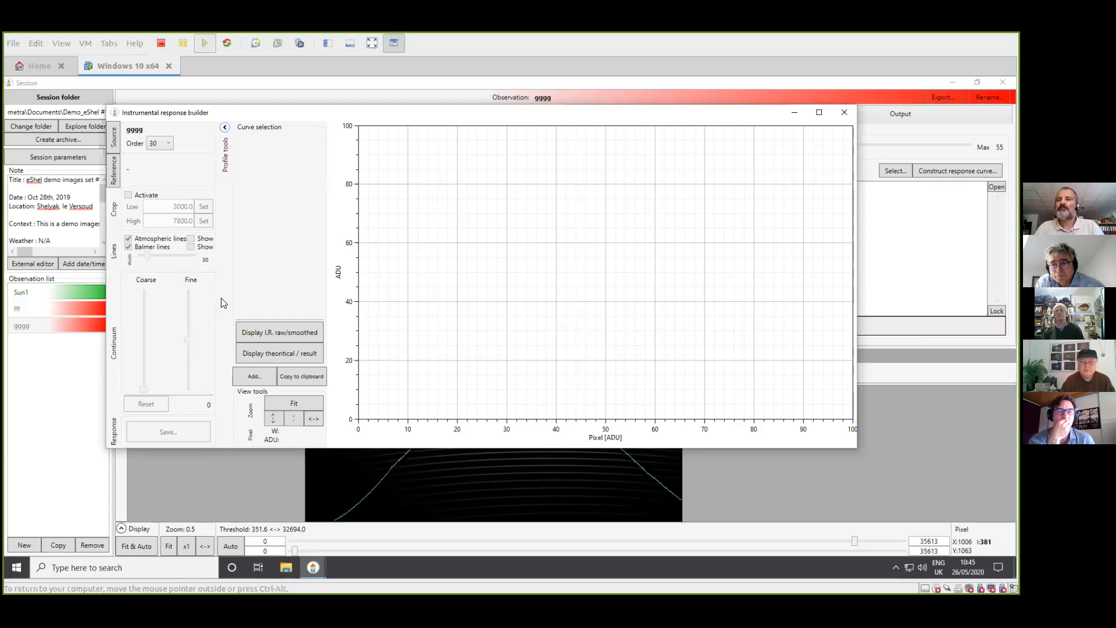
pyautogui.click(842, 117)
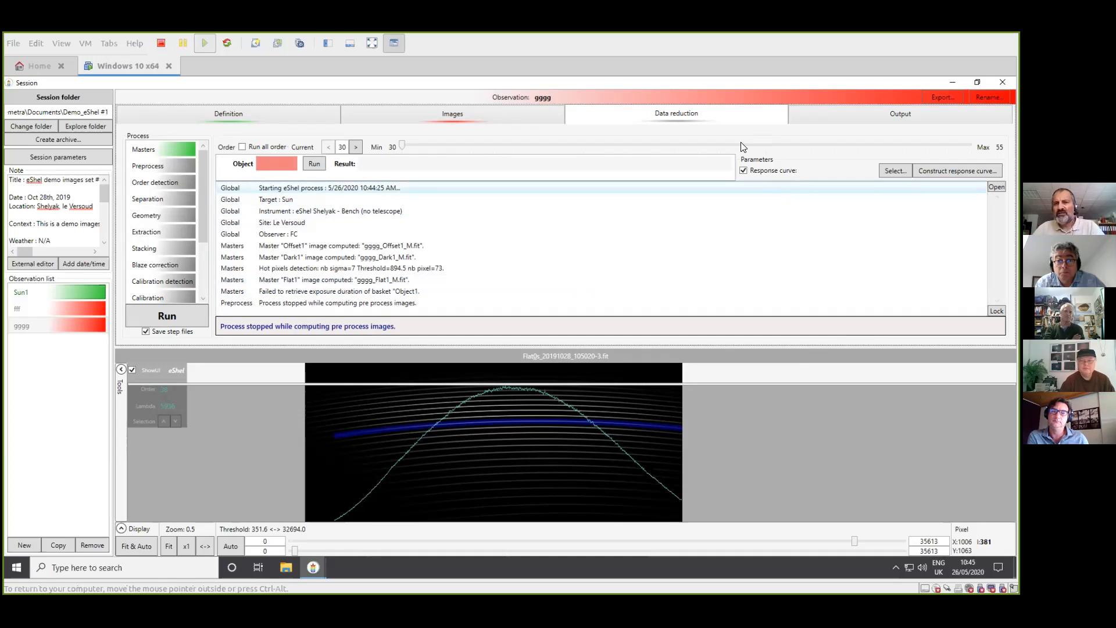
# Show the Response process settings of observation gggg again.
pyautogui.scroll(-1, 186, 205)
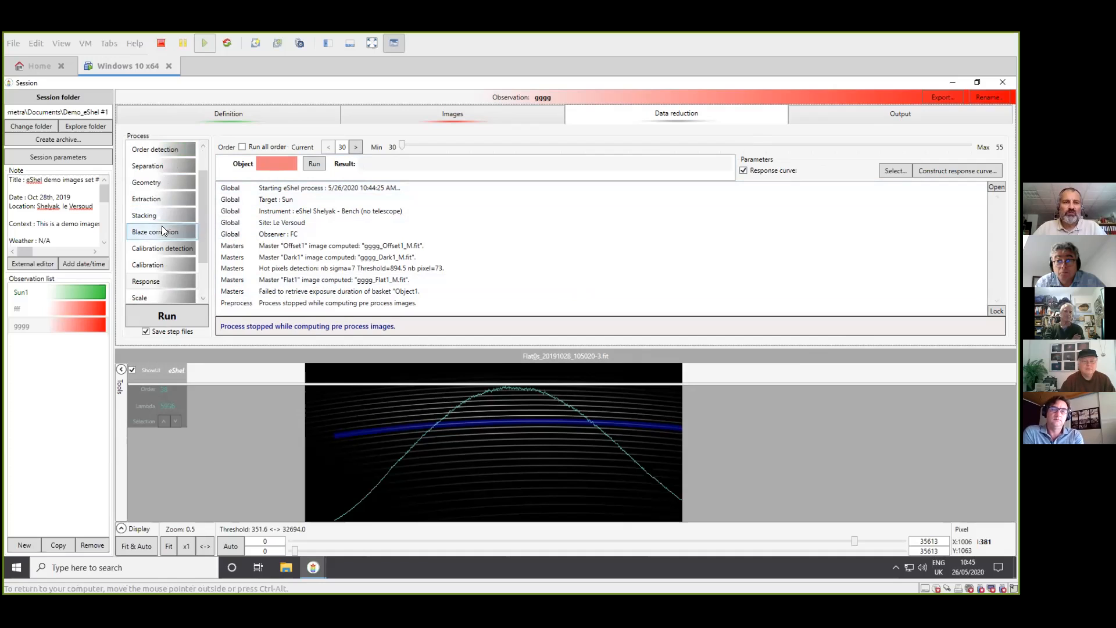
pyautogui.click(156, 283)
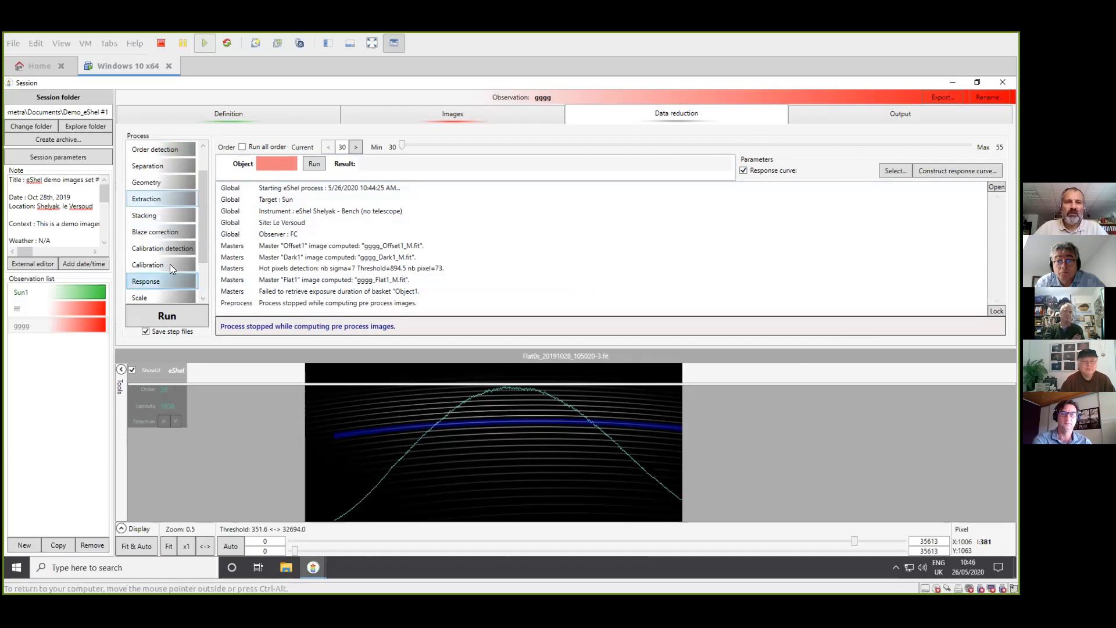